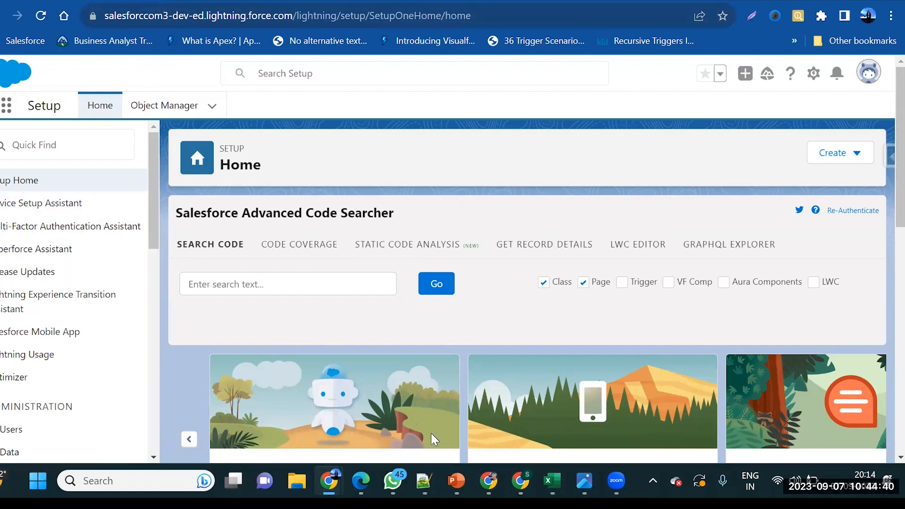
# Search the available apps and items for "account" and open the Accounts list.
pyautogui.click(6, 105)
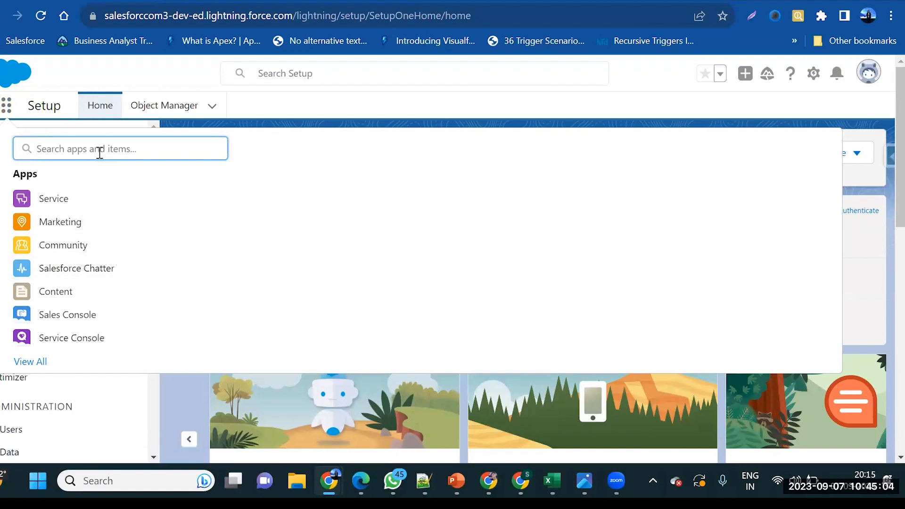
pyautogui.write('account')
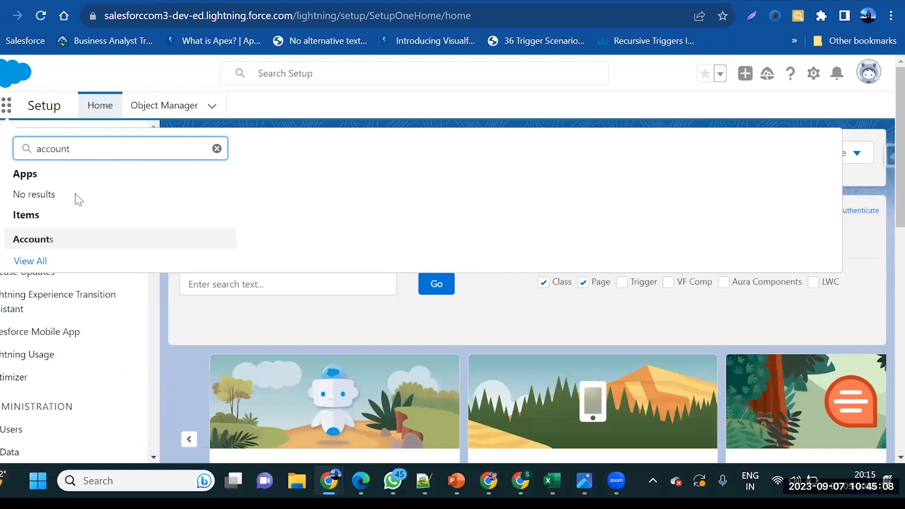
pyautogui.click(46, 244)
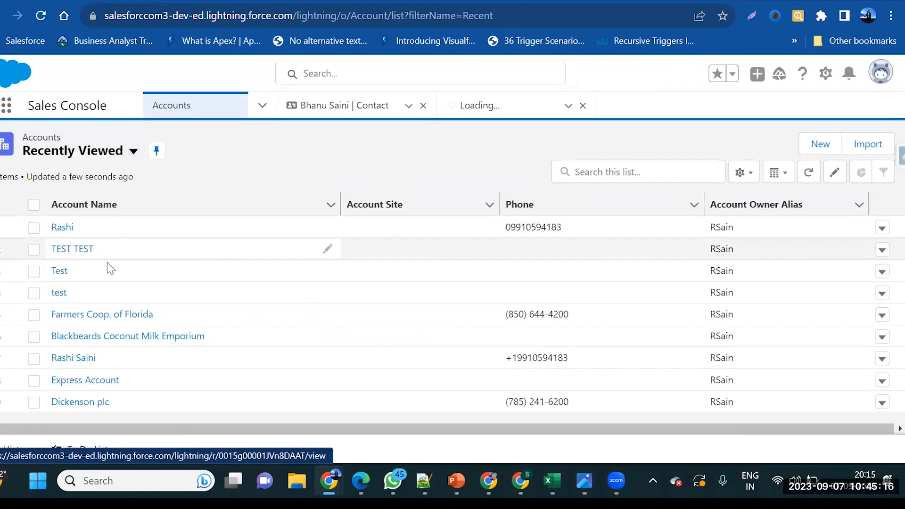
# Switch to the Leads list, open the Hello World lead and look through its detail fields.
pyautogui.click(262, 104)
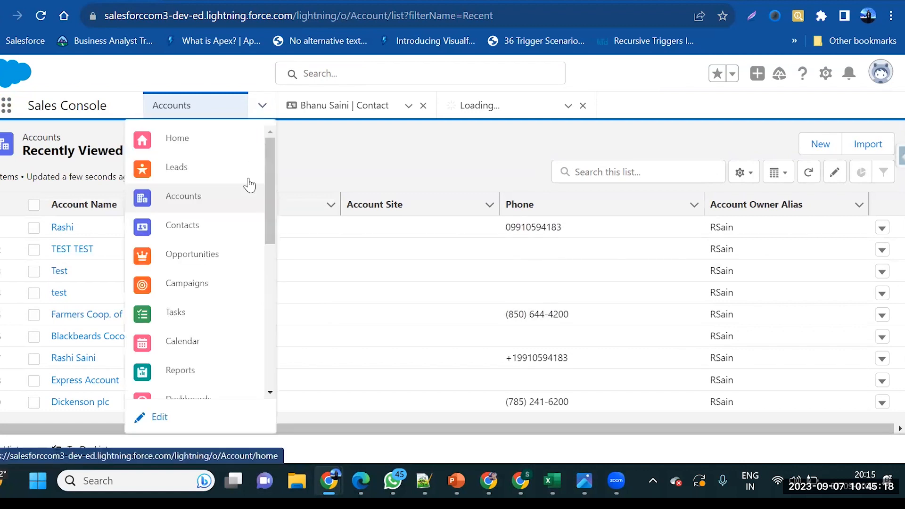
pyautogui.scroll(-1, 226, 213)
pyautogui.scroll(-2, 228, 215)
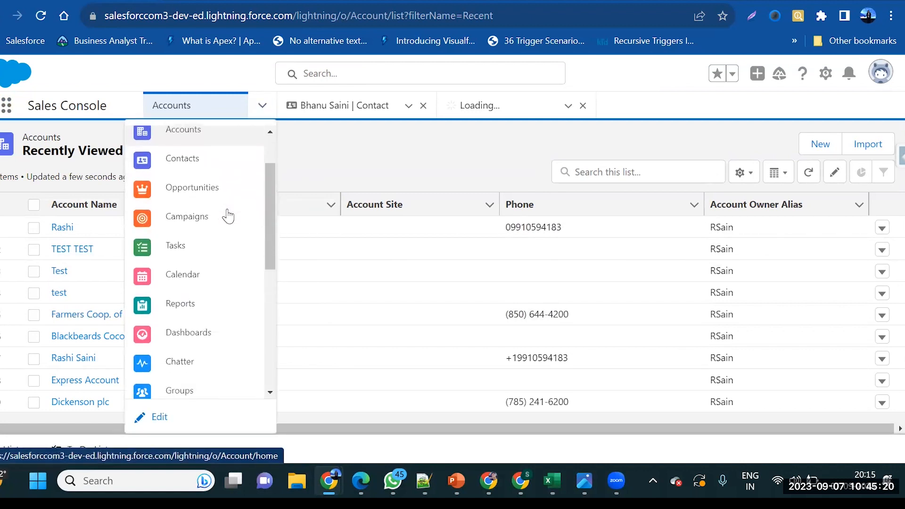
pyautogui.scroll(3, 225, 211)
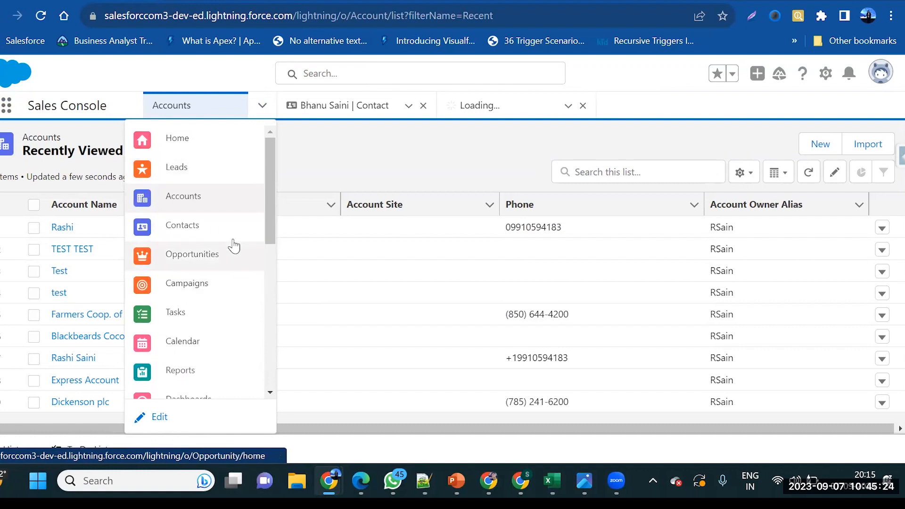
pyautogui.click(220, 174)
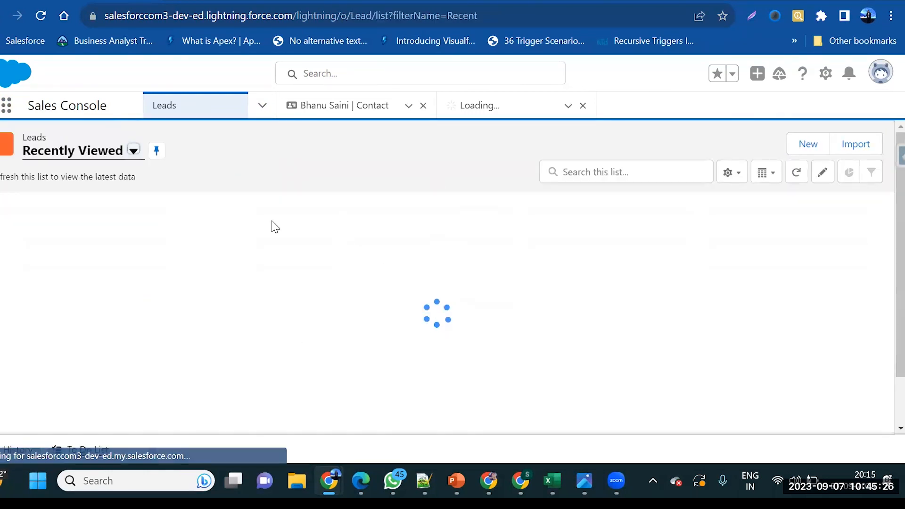
pyautogui.click(99, 235)
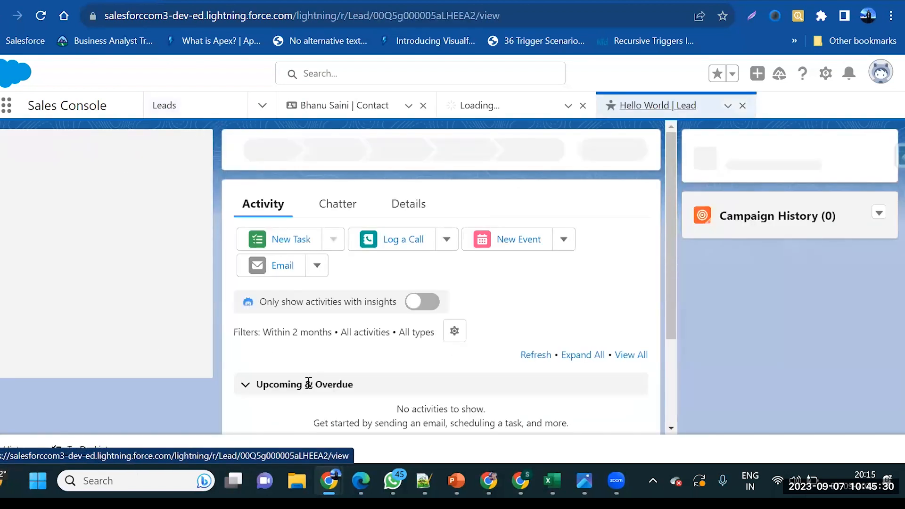
pyautogui.click(389, 252)
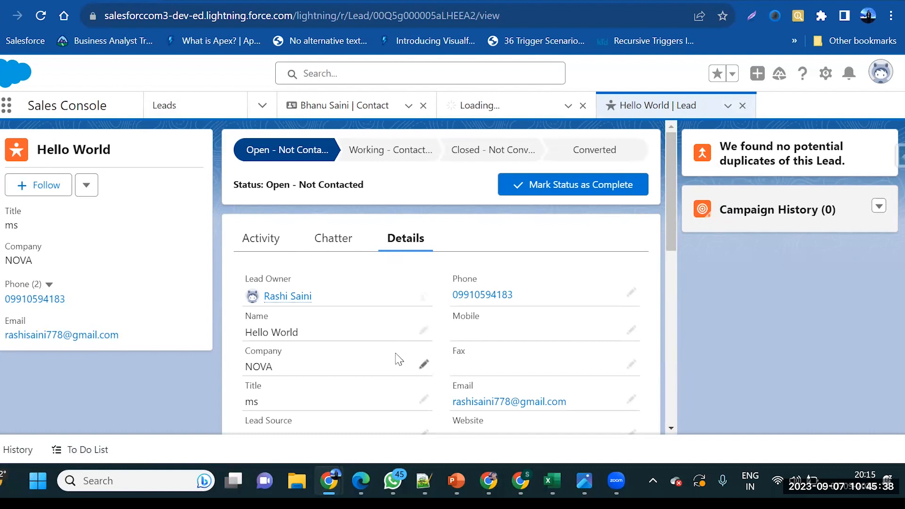
pyautogui.scroll(-5, 398, 360)
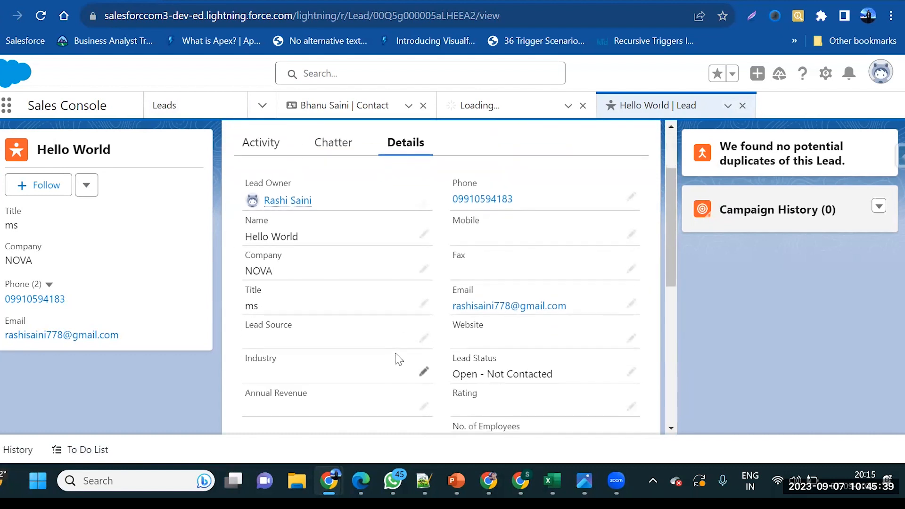
# Open the Farmers Coop. of Florida- opportunity from the Opportunities list and show its detail fields.
pyautogui.click(262, 105)
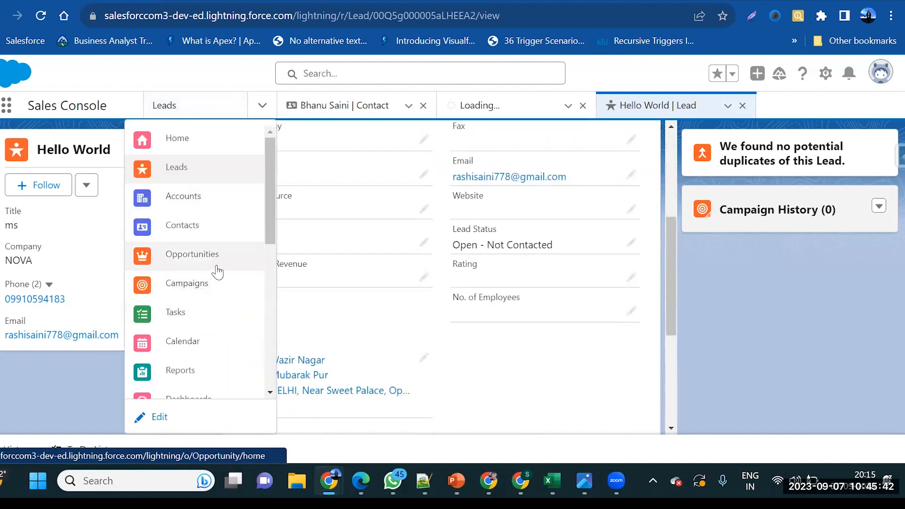
pyautogui.click(216, 258)
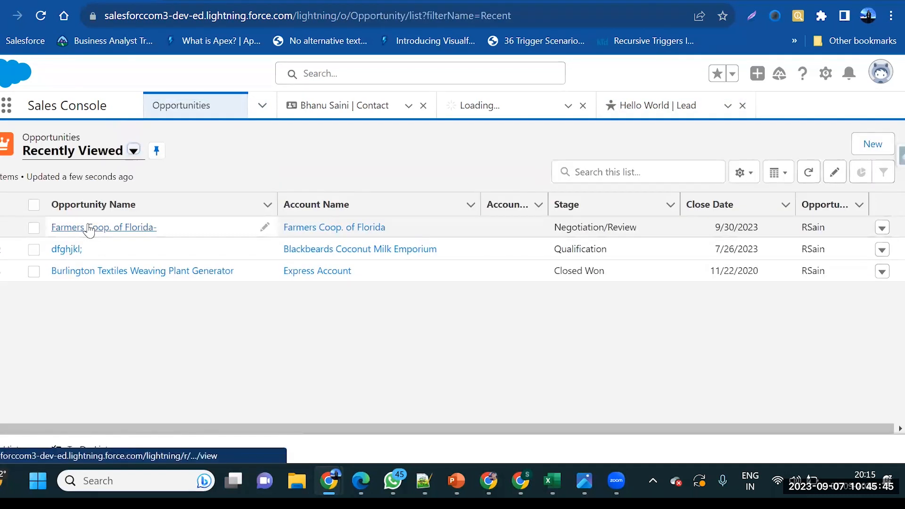
pyautogui.click(89, 229)
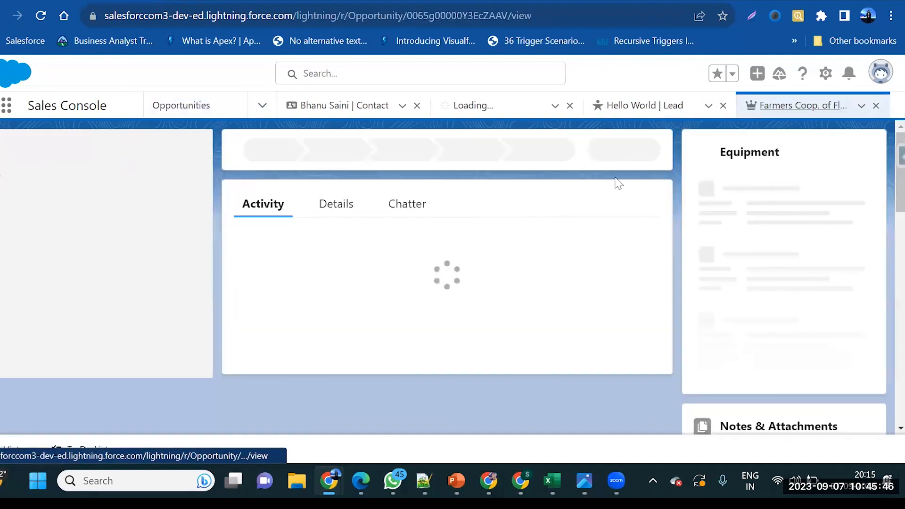
pyautogui.click(331, 235)
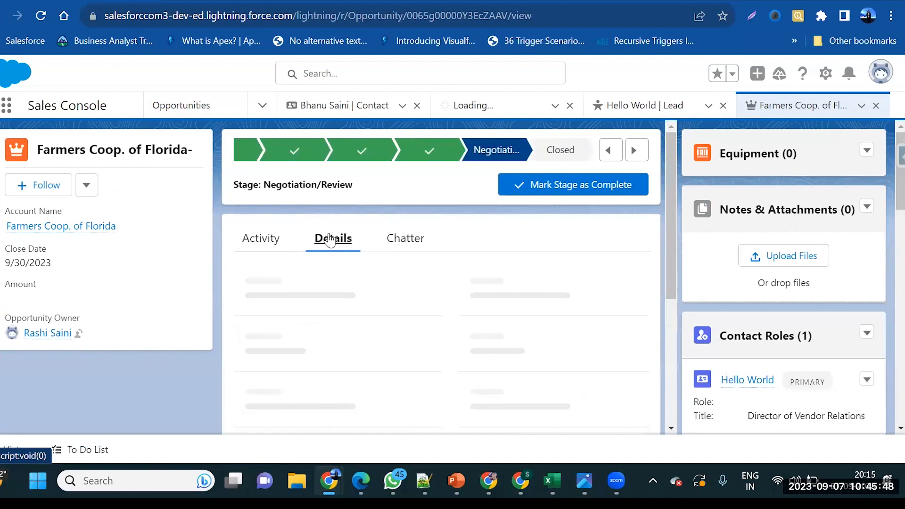
pyautogui.scroll(-1, 461, 316)
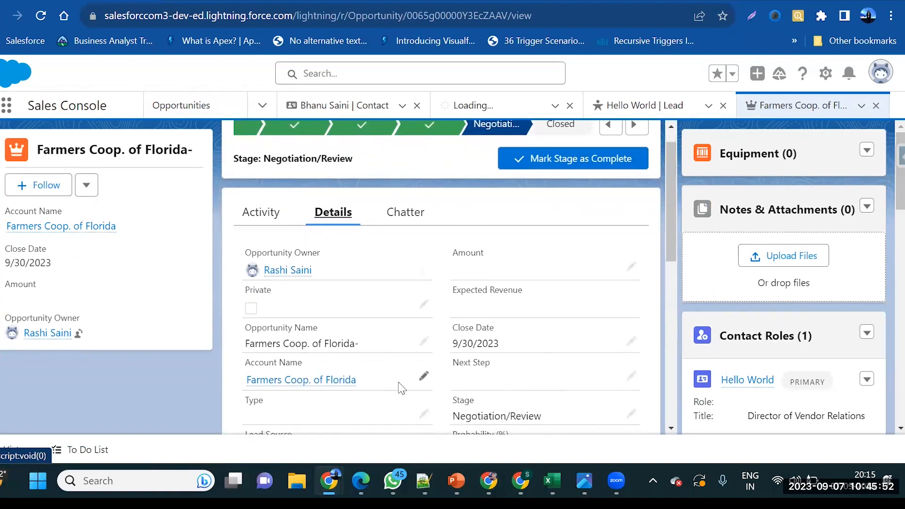
pyautogui.scroll(-2, 304, 326)
pyautogui.scroll(-1, 304, 326)
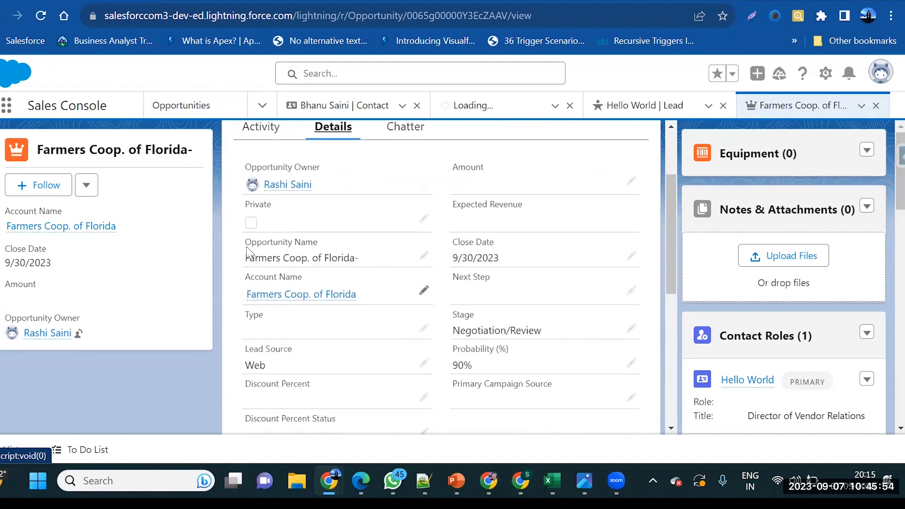
# Edit the opportunity's Account Name, clearing the lookup and reselecting Farmers Coop. of Florida from the recent accounts.
pyautogui.click(423, 294)
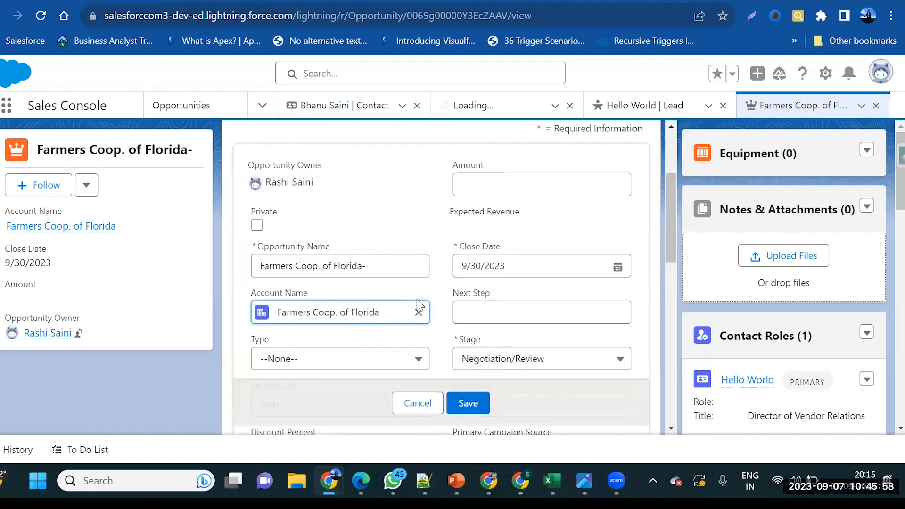
pyautogui.scroll(-2, 381, 291)
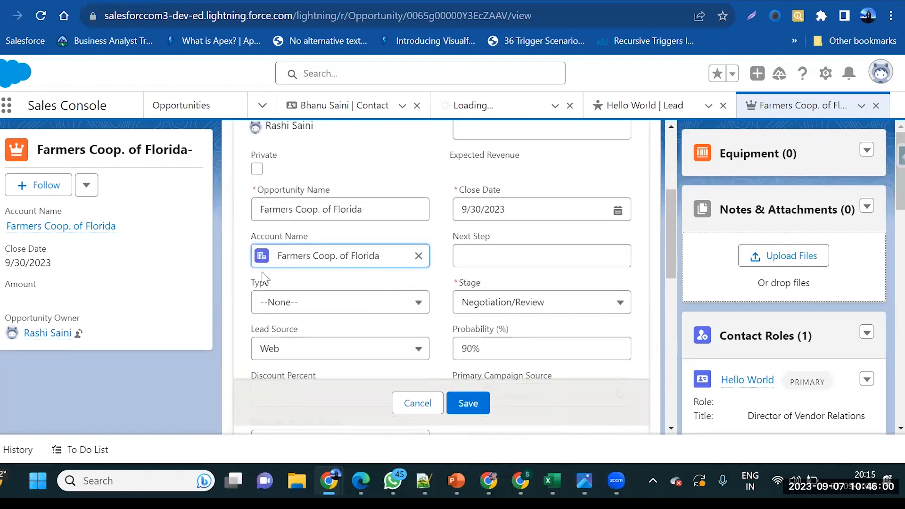
pyautogui.click(418, 256)
pyautogui.scroll(-1, 361, 414)
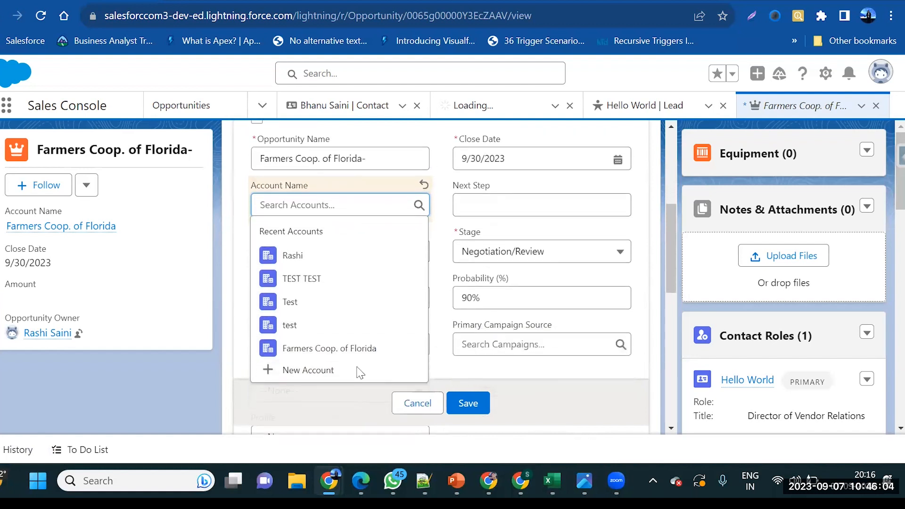
pyautogui.click(321, 347)
pyautogui.scroll(1, 342, 194)
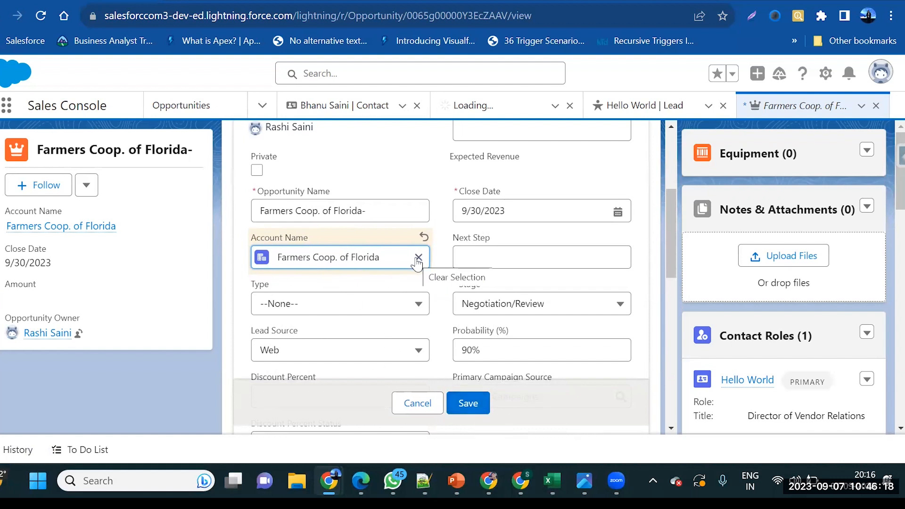
# Check the Hello World lead's details for comparison and return to the opportunity being edited.
pyautogui.click(629, 113)
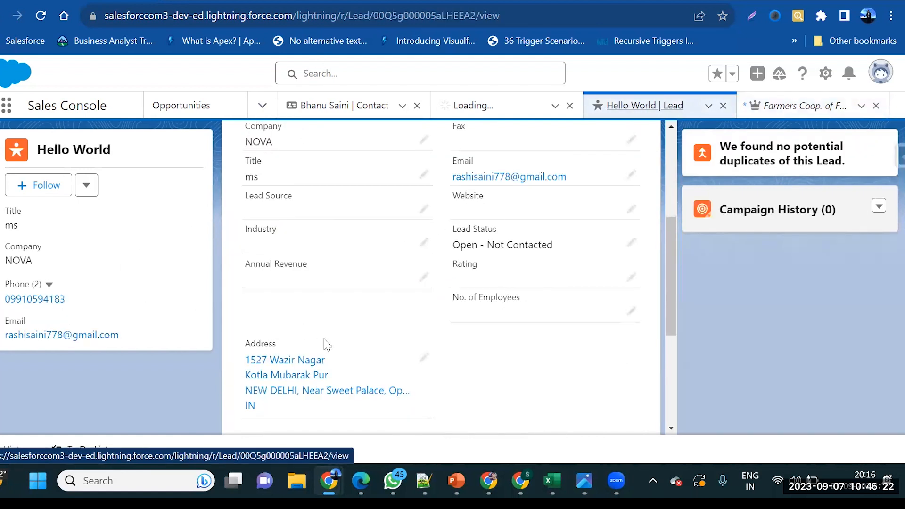
pyautogui.scroll(5, 400, 340)
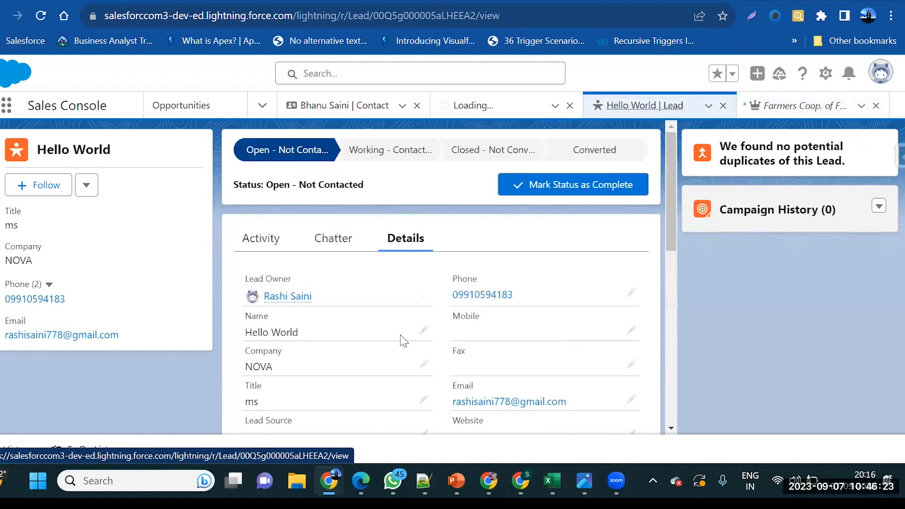
pyautogui.click(754, 104)
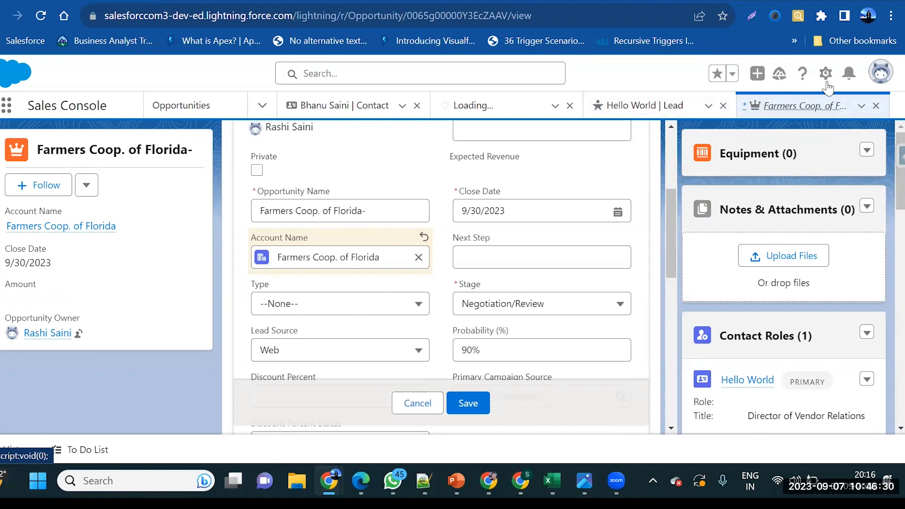
# Go to Setup, search the Object Manager for "oppo" and open the Opportunity object.
pyautogui.click(825, 75)
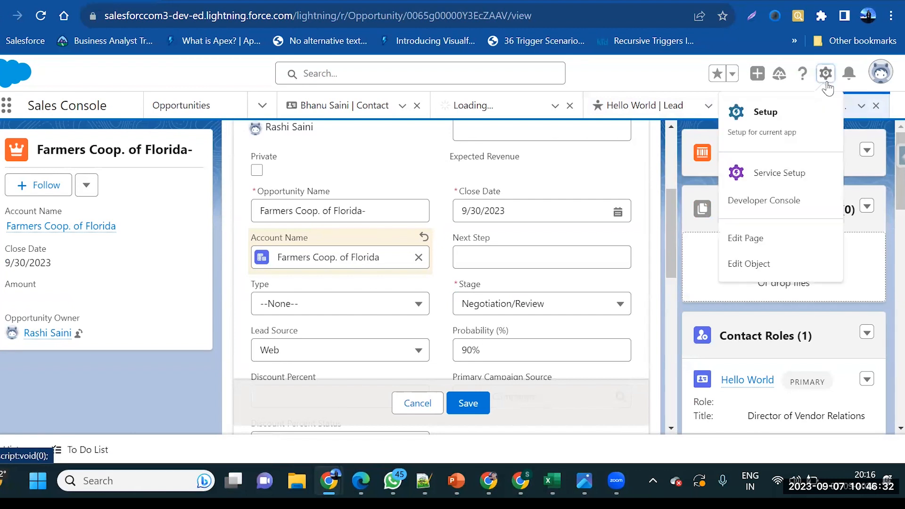
pyautogui.click(796, 121)
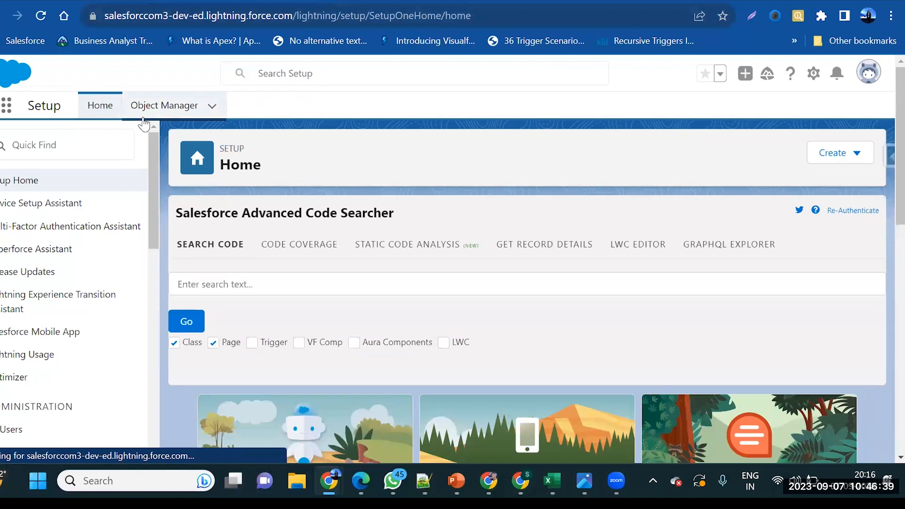
pyautogui.click(145, 121)
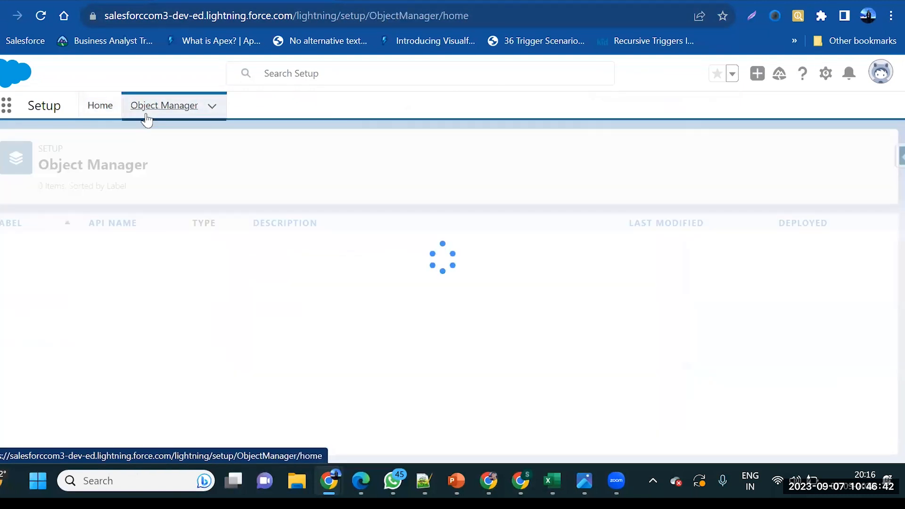
pyautogui.click(620, 162)
pyautogui.write('oppo')
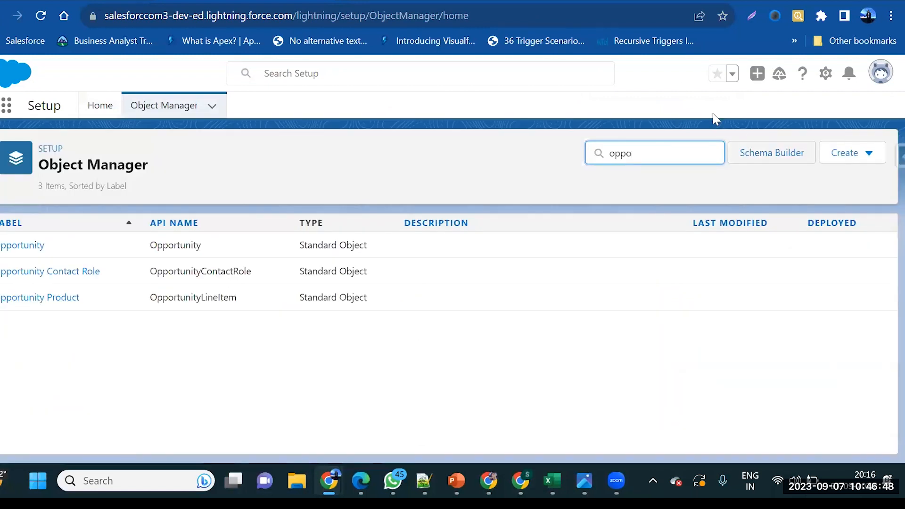
pyautogui.click(4, 245)
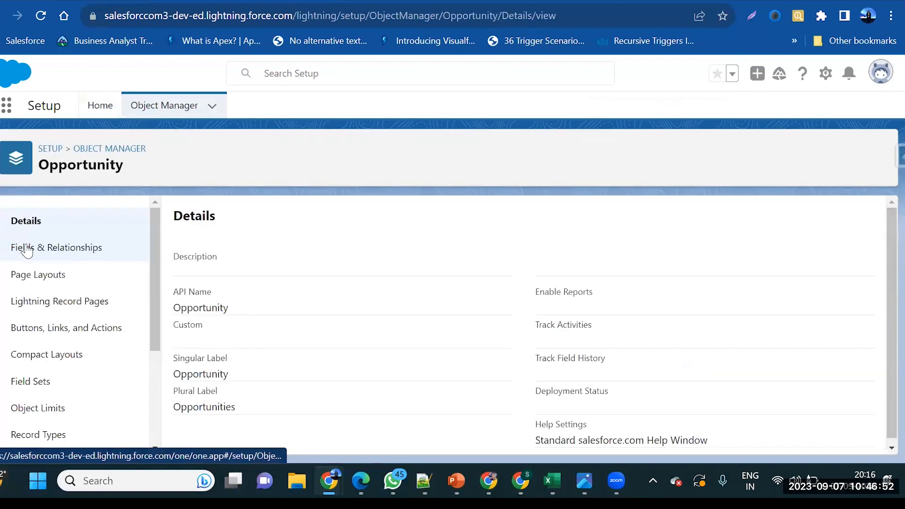
# Start a new custom field in Opportunity's Fields & Relationships and examine the relationship data types offered.
pyautogui.click(28, 247)
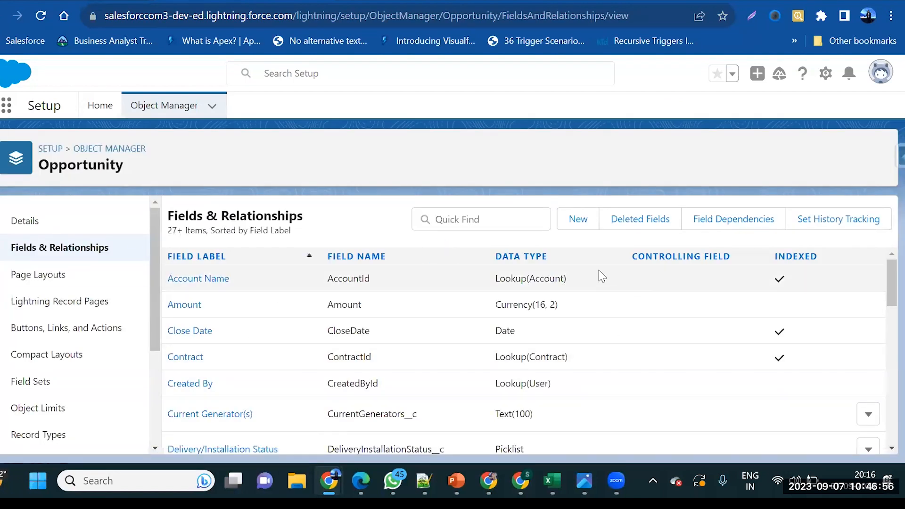
pyautogui.click(580, 225)
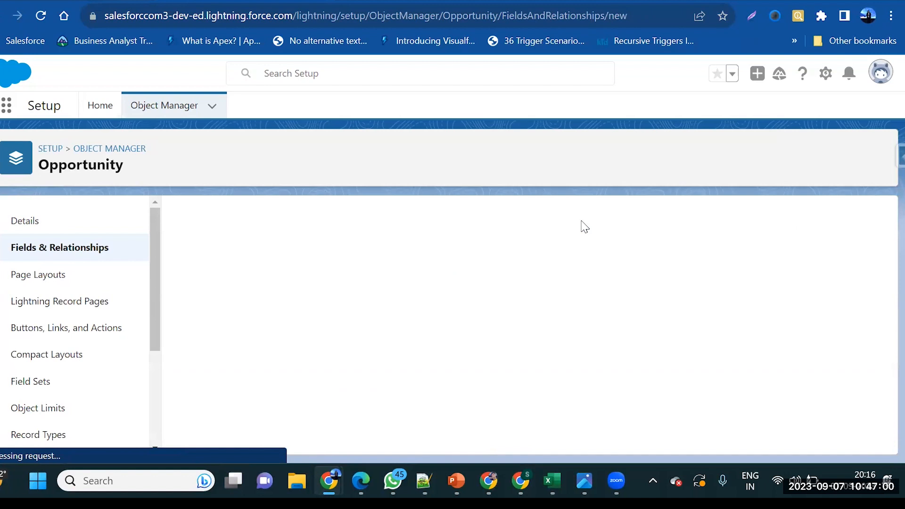
pyautogui.scroll(-2, 584, 226)
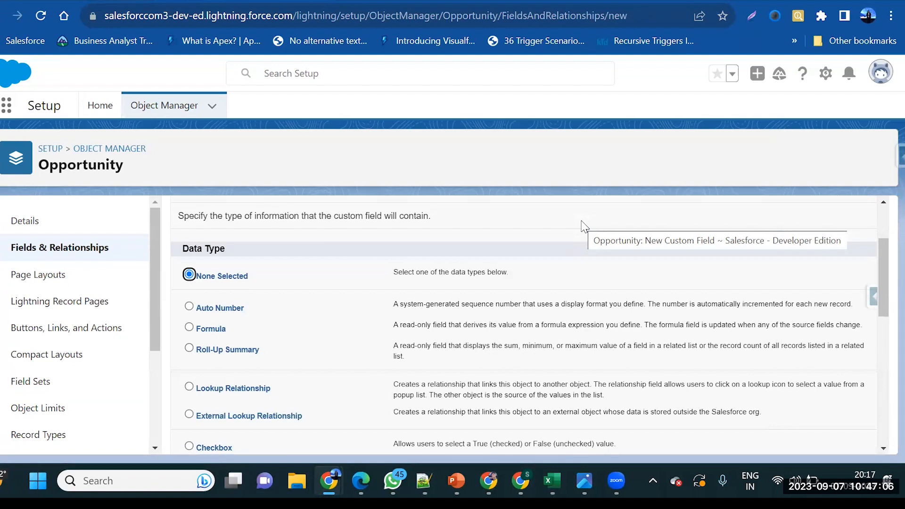
# Return to the opportunity record, replace its Account Name with the first recent account and save the record.
pyautogui.hotkey('alt', 'Tab')
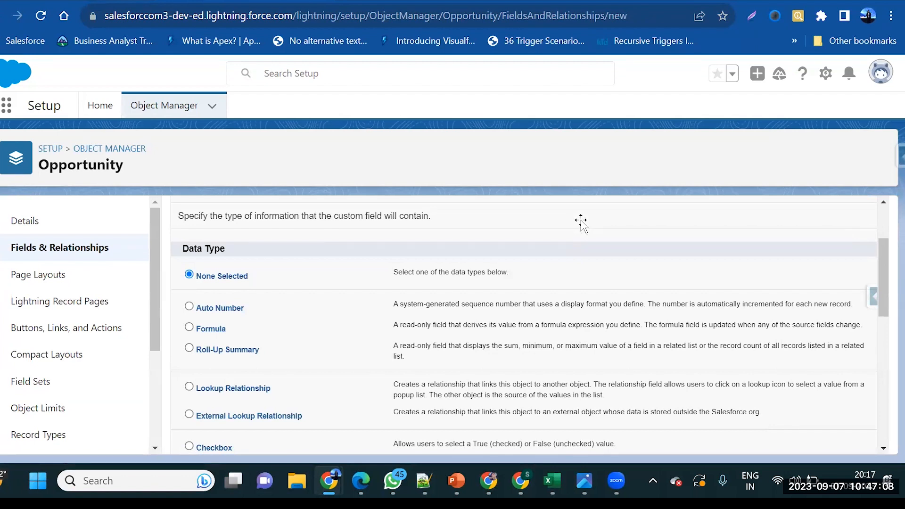
pyautogui.hotkey('alt', 'Tab')
pyautogui.hotkey('ctrl', 'shift', 'Tab')
pyautogui.click(400, 259)
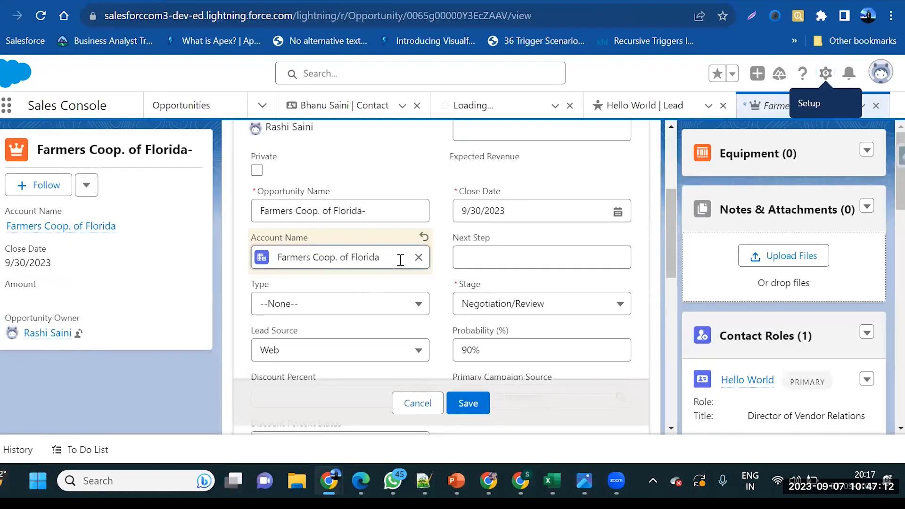
pyautogui.click(418, 257)
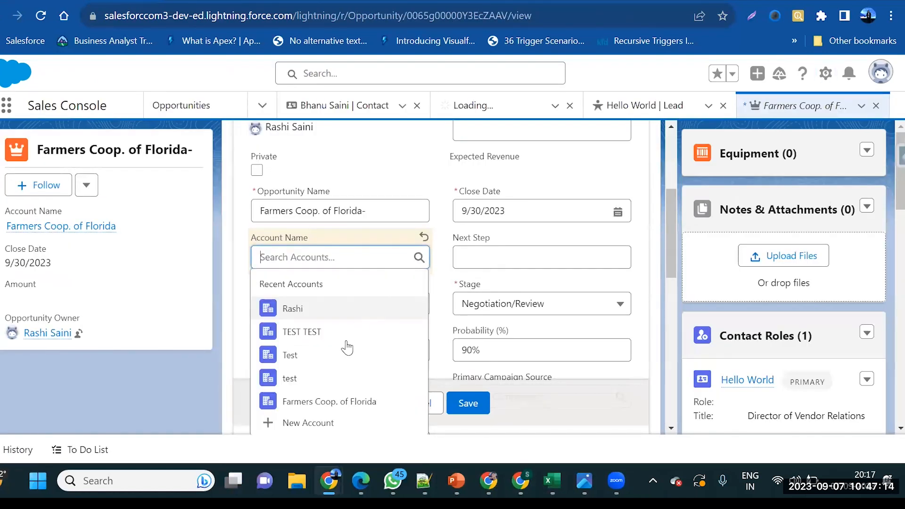
pyautogui.click(363, 319)
pyautogui.click(467, 403)
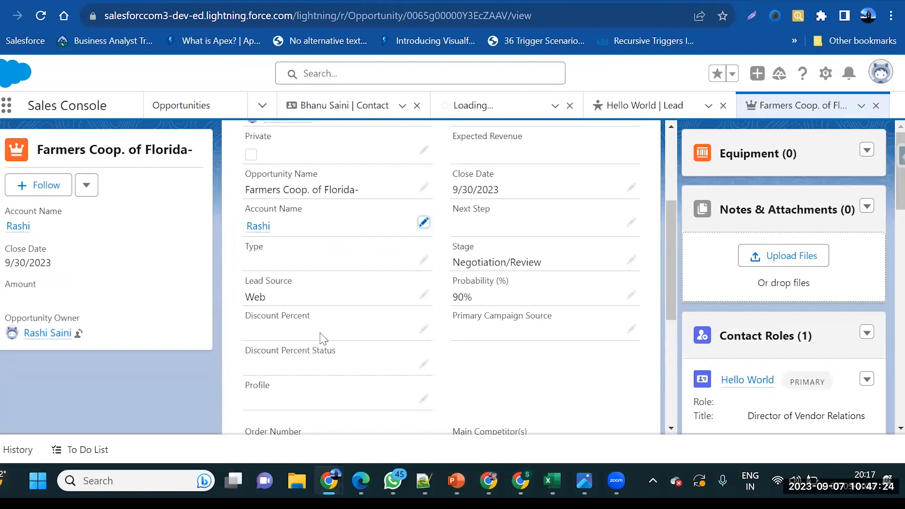
# Return to the new Opportunity custom field setup and choose Lookup Relationship as the data type.
pyautogui.click(163, 2)
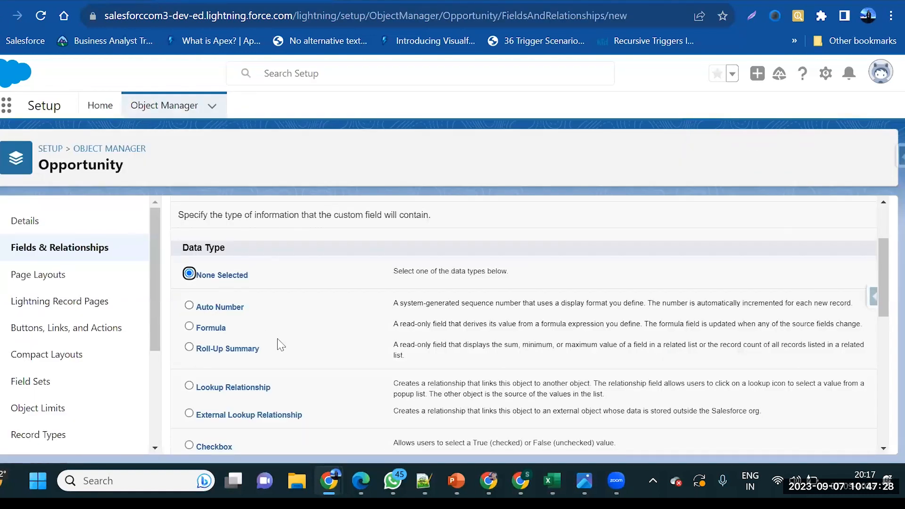
pyautogui.scroll(-1, 281, 345)
pyautogui.click(250, 365)
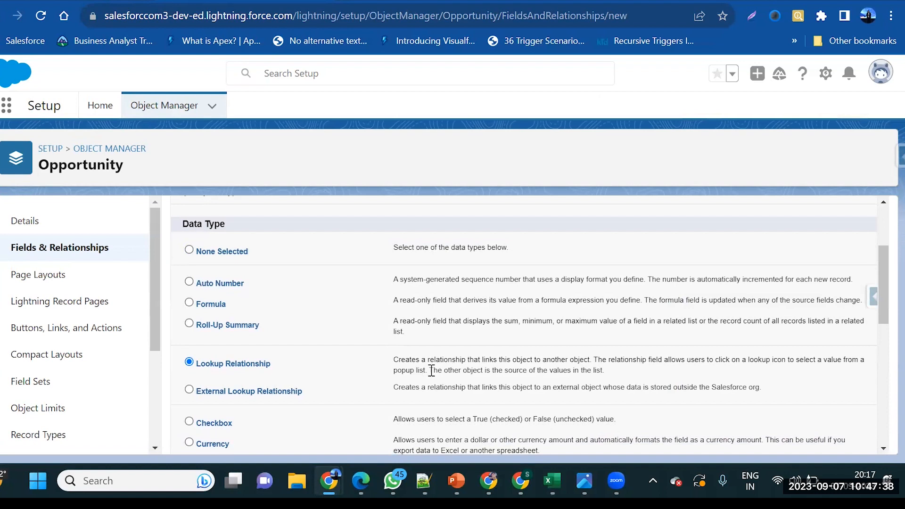
pyautogui.scroll(-1, 431, 370)
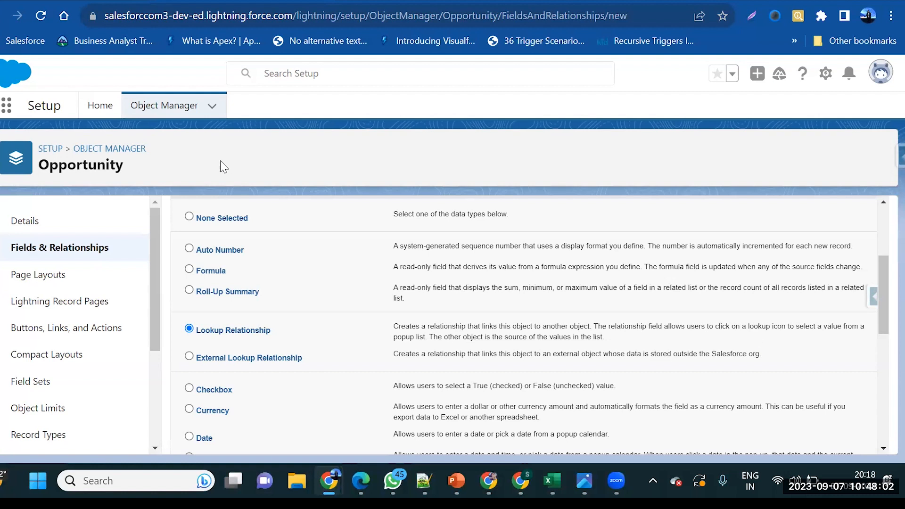
# Review the Account Name lookup field on the Farmers Coop. of Florida- opportunity record.
pyautogui.click(236, 1)
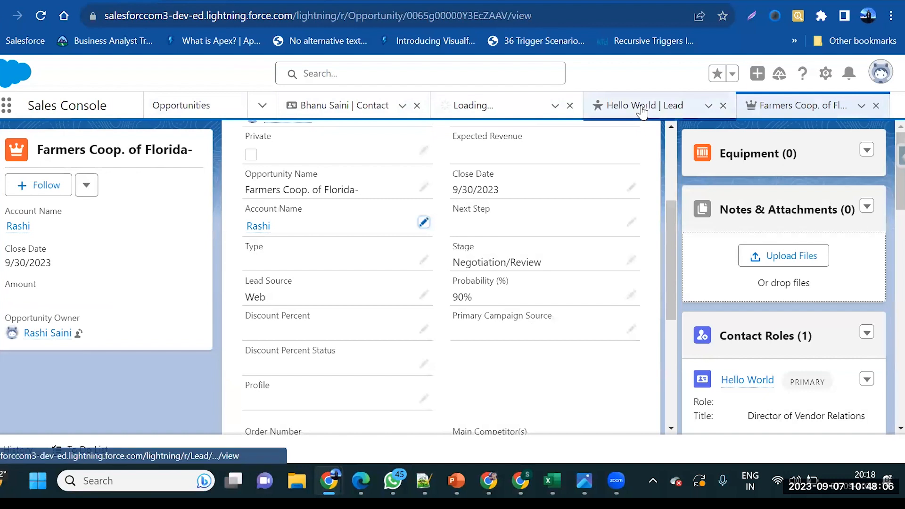
pyautogui.scroll(2, 370, 274)
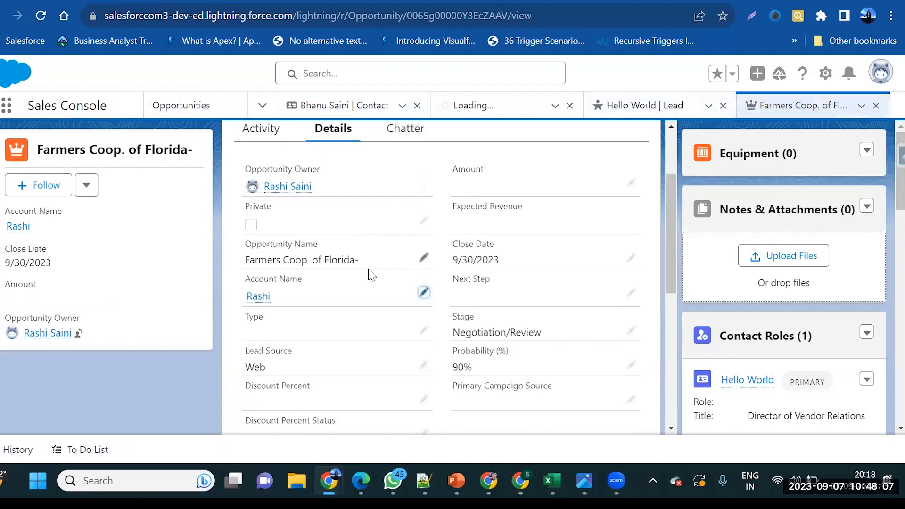
pyautogui.click(423, 293)
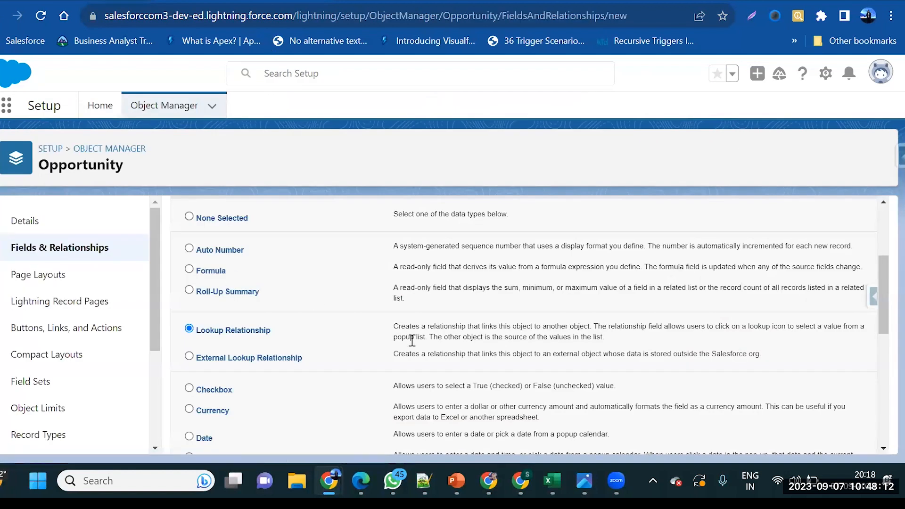
# Return to the field setup, proceed with the lookup relationship, set Related To to Lead and continue to the label and name settings.
pyautogui.scroll(-1, 412, 340)
pyautogui.scroll(-10, 412, 340)
pyautogui.click(831, 436)
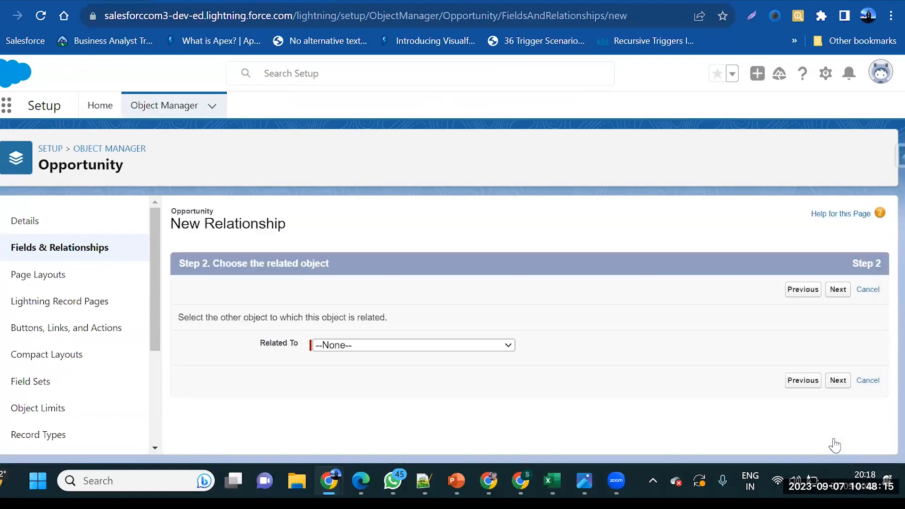
pyautogui.click(441, 346)
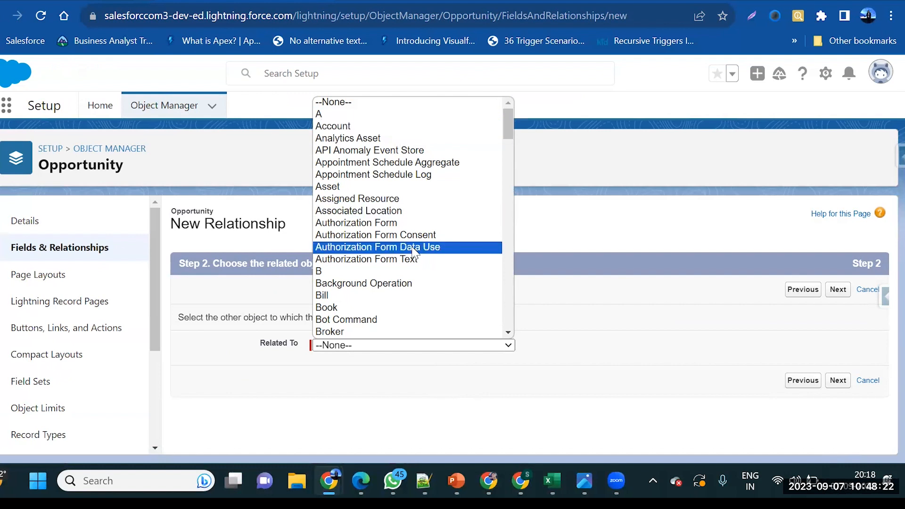
pyautogui.scroll(-7, 414, 250)
pyautogui.scroll(-11, 413, 250)
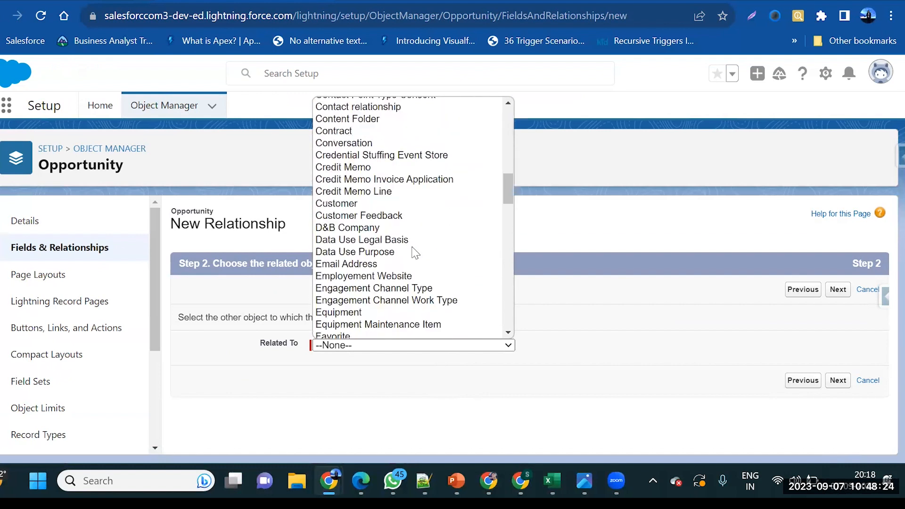
pyautogui.click(405, 250)
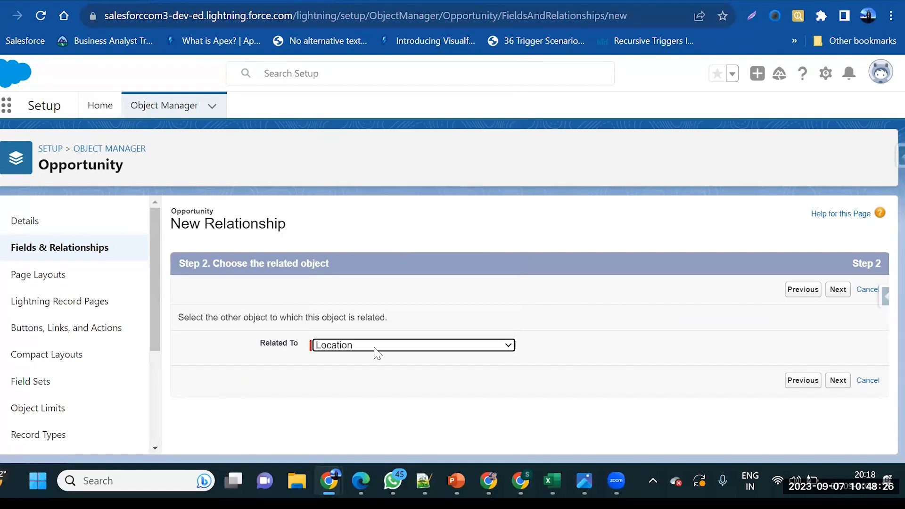
pyautogui.click(376, 348)
pyautogui.click(370, 306)
pyautogui.click(837, 290)
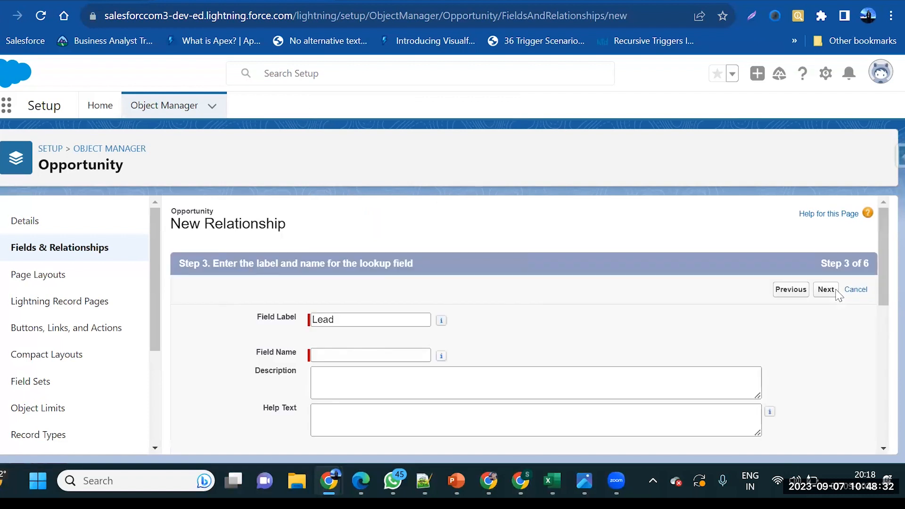
# Set the lookup field's label to Lead Lookup and its field name to Lead_Lookup.
pyautogui.click(394, 354)
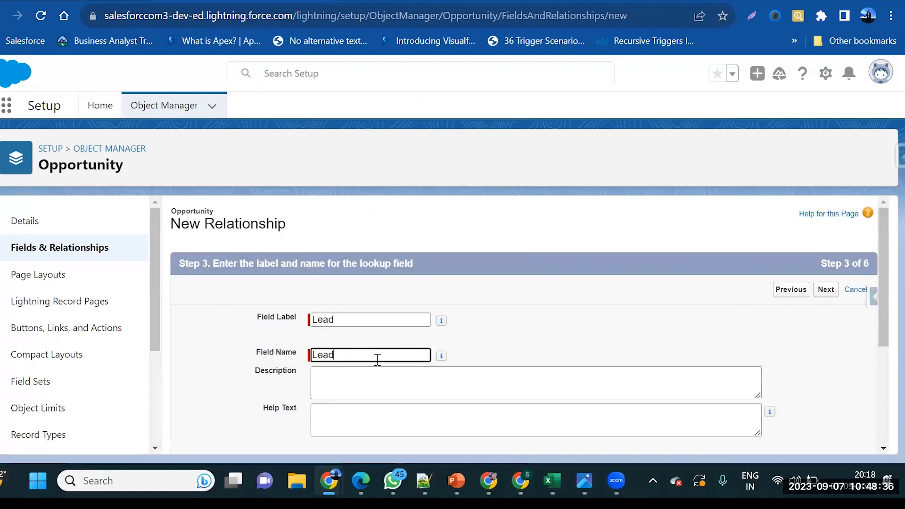
pyautogui.scroll(-2, 376, 358)
pyautogui.scroll(1, 375, 355)
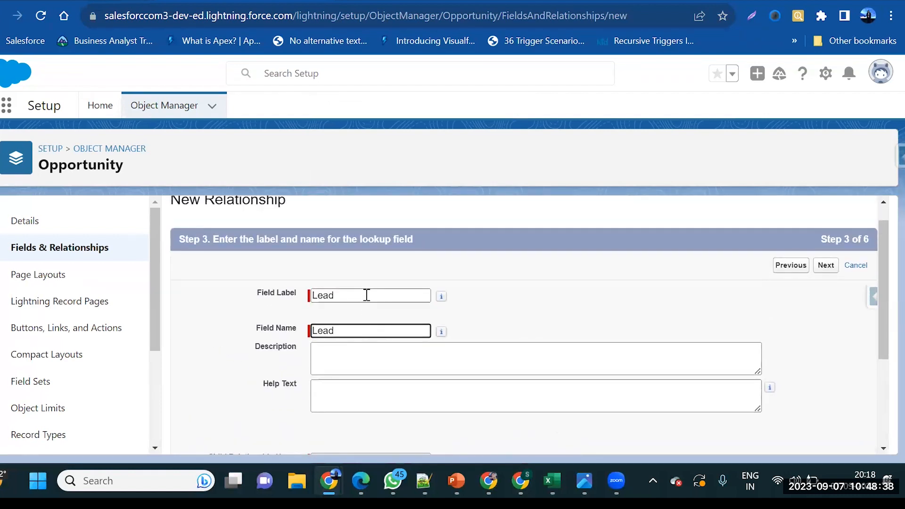
pyautogui.click(367, 295)
pyautogui.write('Lookup')
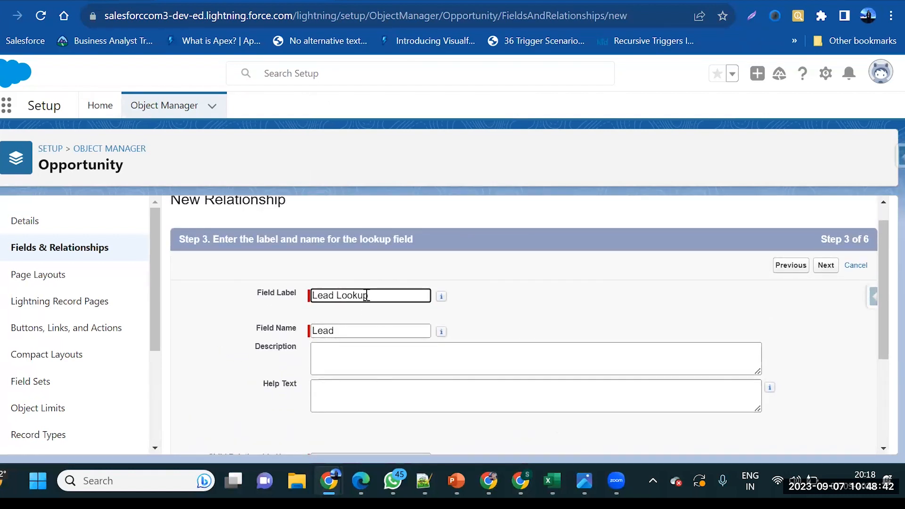
pyautogui.click(371, 326)
pyautogui.press('BackSpace')
pyautogui.write('Lookup')
pyautogui.scroll(-2, 371, 325)
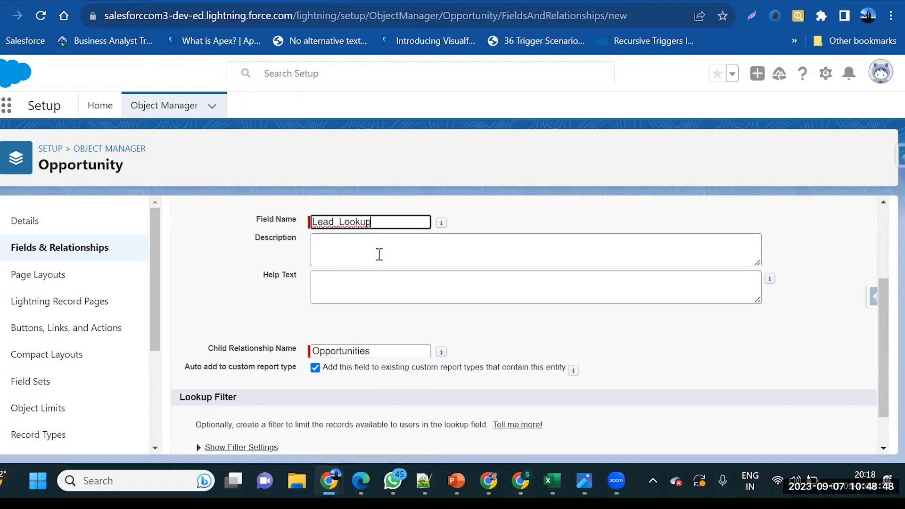
# Enter "Lookup Relationship" as the lookup field's help text.
pyautogui.click(363, 282)
pyautogui.write('Lookup R')
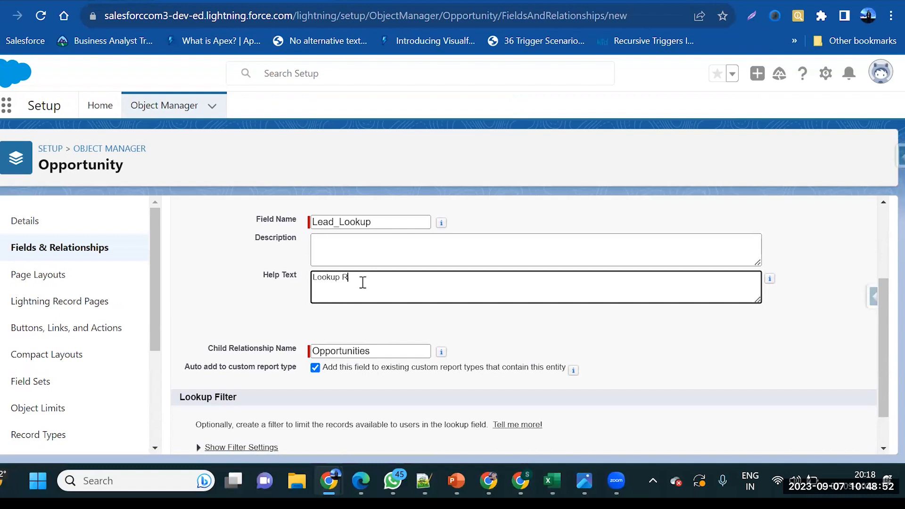
pyautogui.write('elationshi')
pyautogui.scroll(-1, 360, 311)
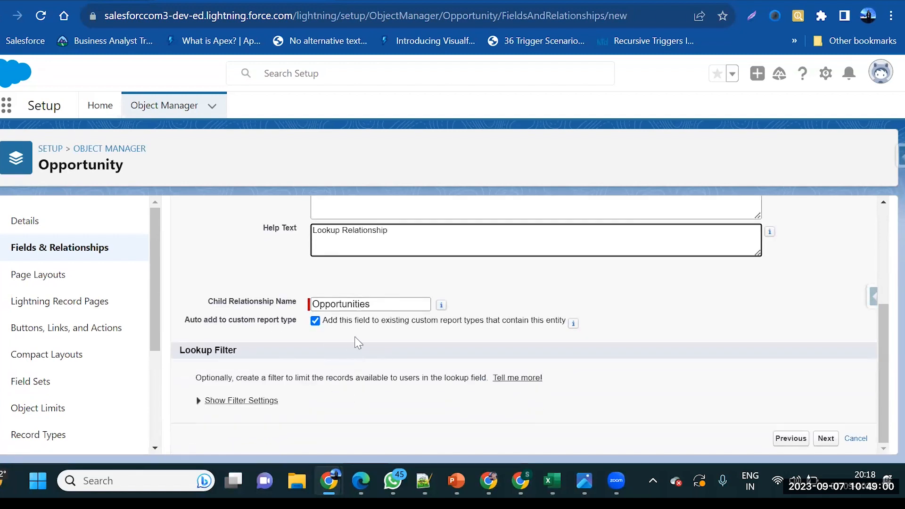
pyautogui.scroll(4, 356, 344)
pyautogui.scroll(-4, 358, 341)
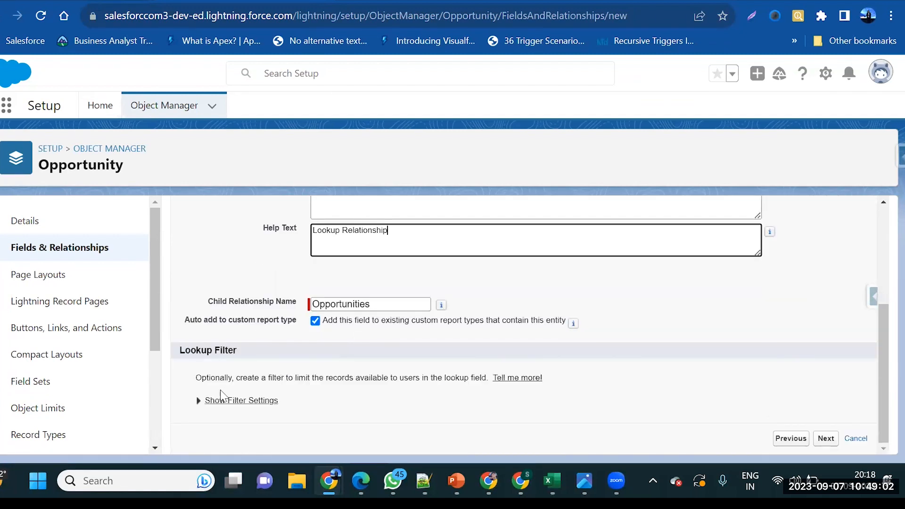
# Expand the lookup filter settings and read the note about limiting the records available in the lookup field.
pyautogui.click(201, 404)
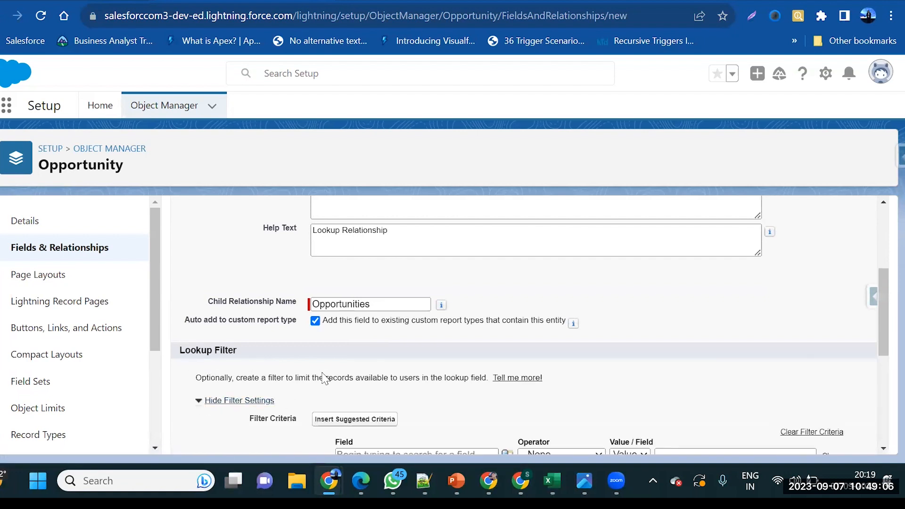
pyautogui.scroll(-2, 325, 376)
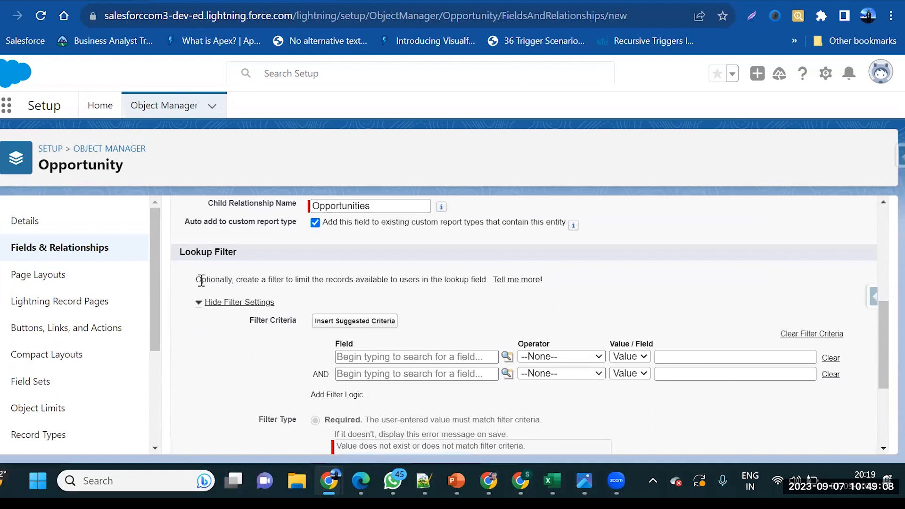
pyautogui.moveTo(197, 280); pyautogui.dragTo(555, 281)
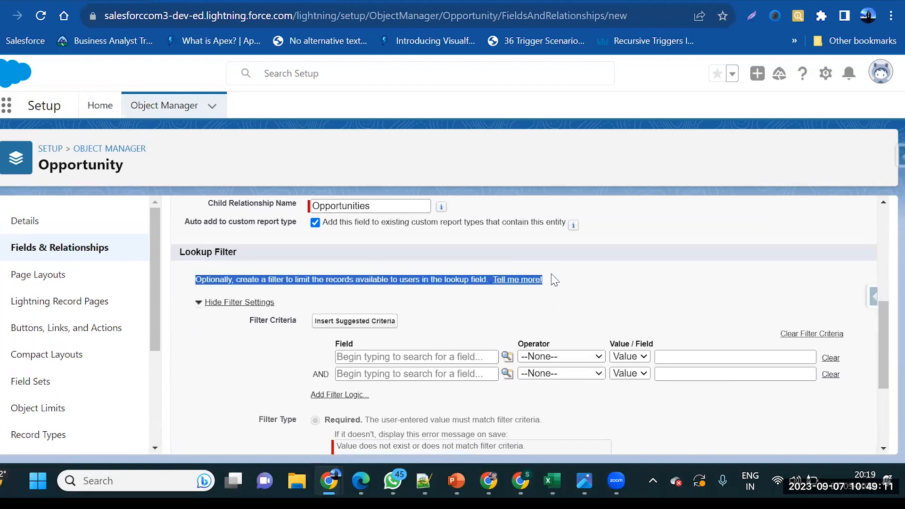
# Pick Lead as the object for the first filter criterion and search its fields for "sta", clearing the search text again.
pyautogui.click(464, 356)
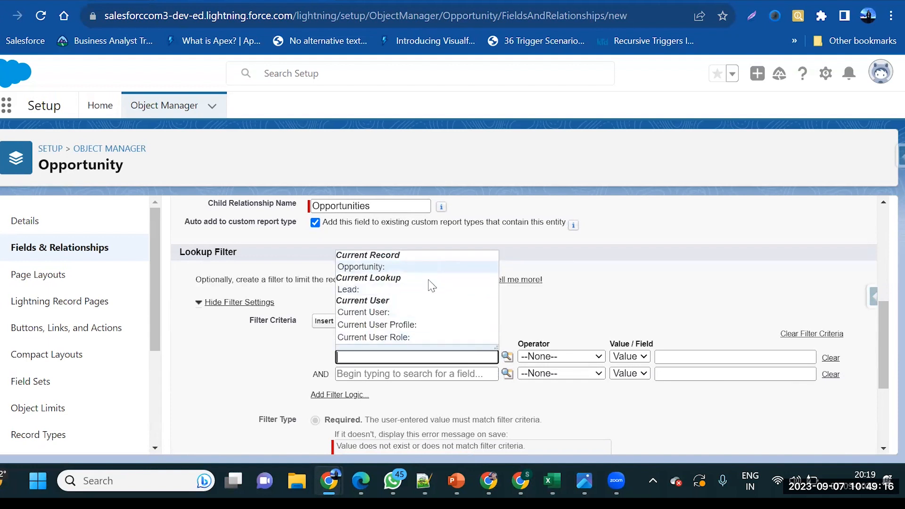
pyautogui.click(422, 301)
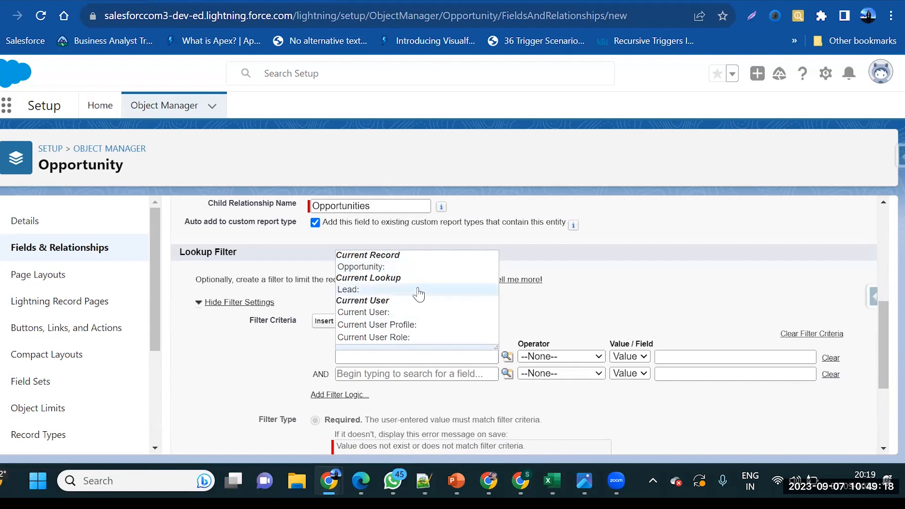
pyautogui.click(418, 289)
pyautogui.write('sta')
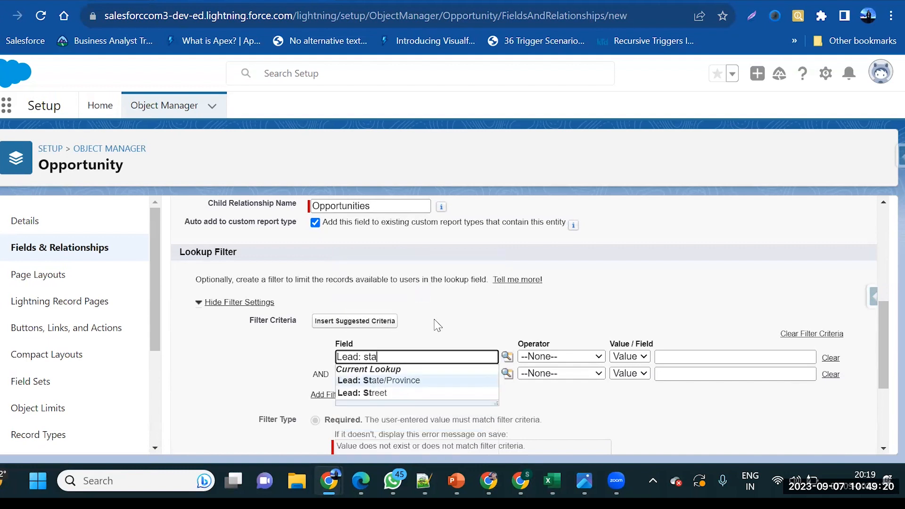
pyautogui.press('BackSpace')
pyautogui.press('BackSpace')
pyautogui.press('BackSpace')
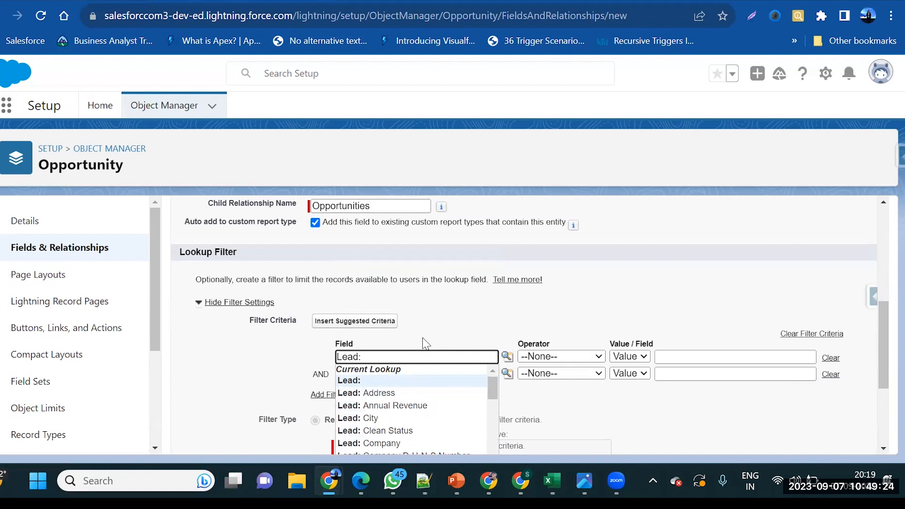
# Check the Lead Status field in the Hello World lead's details and return to the lookup filter settings.
pyautogui.click(57, 2)
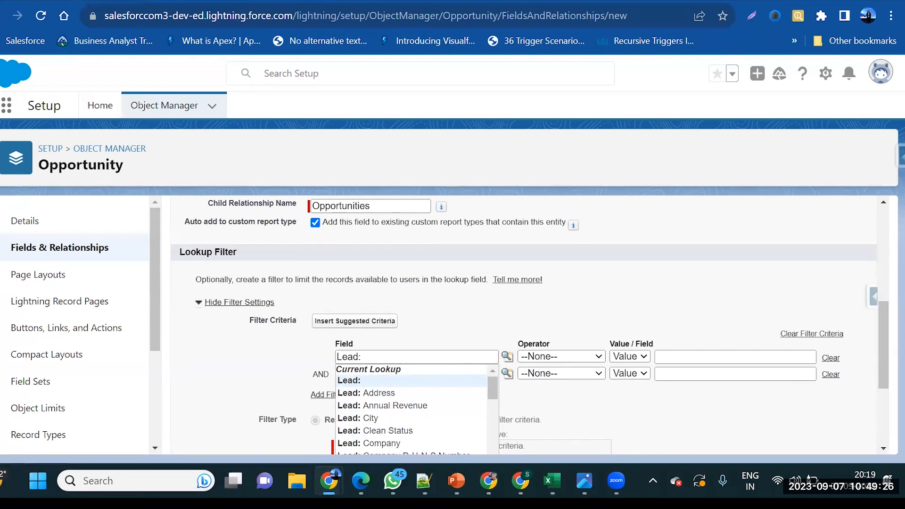
pyautogui.scroll(1, 409, 270)
pyautogui.click(644, 105)
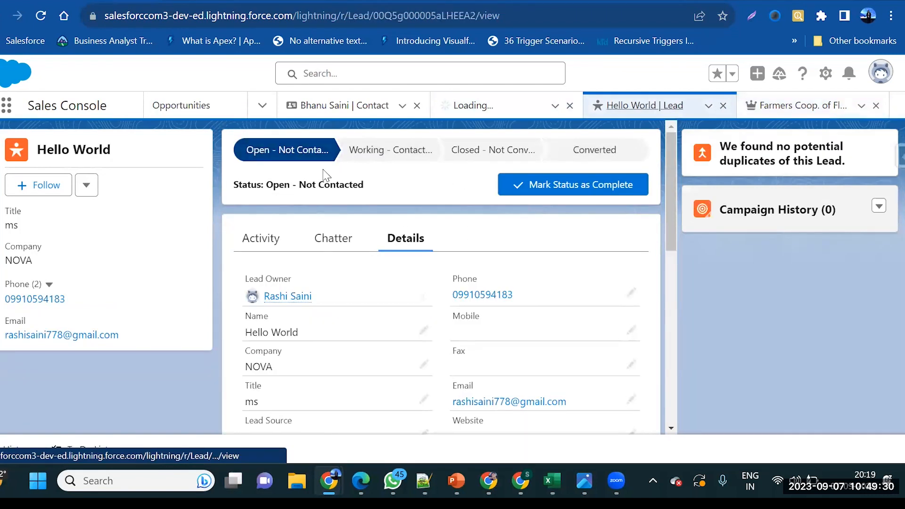
pyautogui.scroll(-2, 383, 172)
pyautogui.scroll(-2, 382, 172)
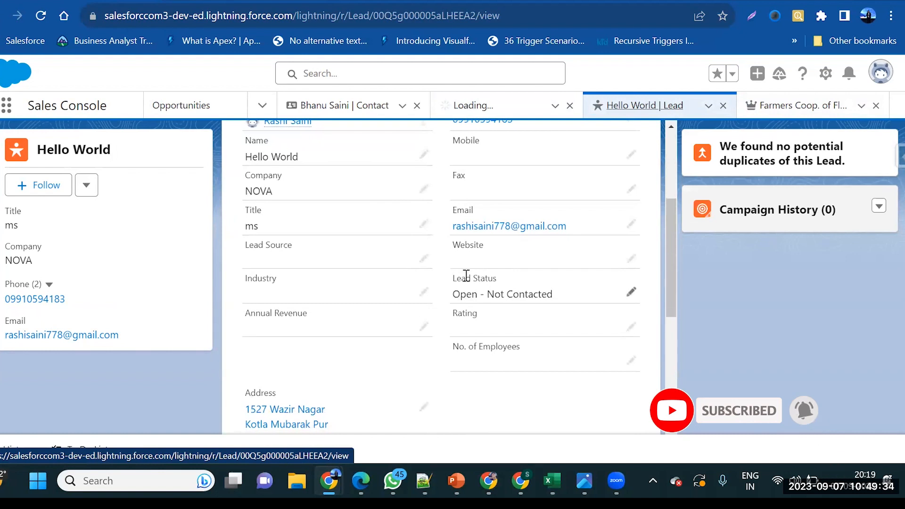
pyautogui.click(154, 1)
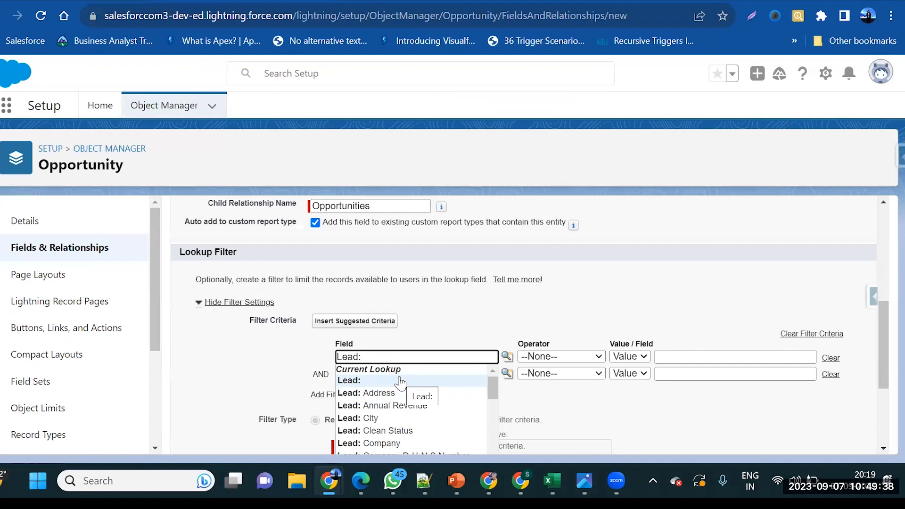
# Define the first lookup filter criterion as Lead: Lead Status equals the value Open - Not Contacted.
pyautogui.write('lea')
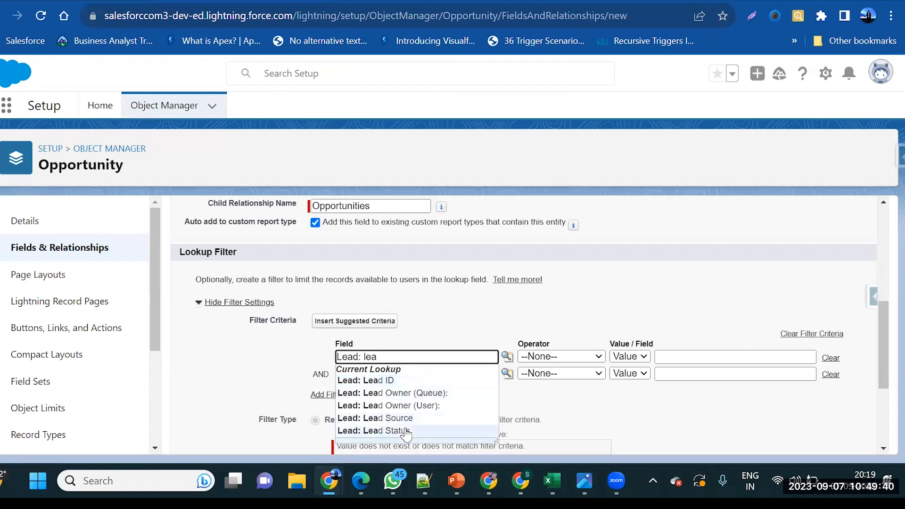
pyautogui.click(406, 431)
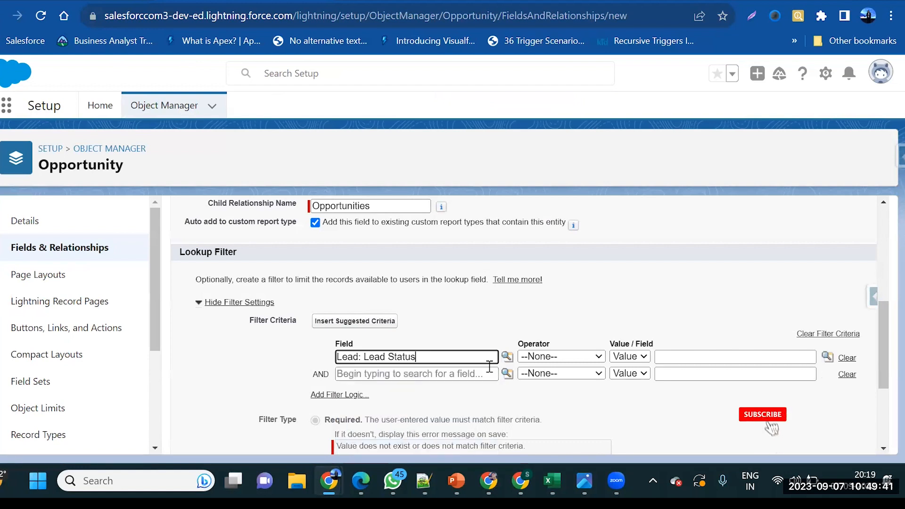
pyautogui.click(589, 360)
pyautogui.click(587, 380)
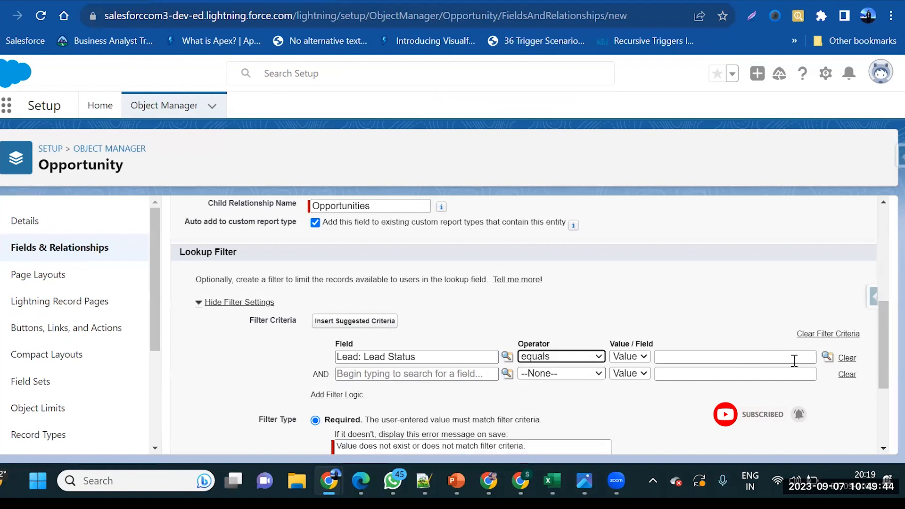
pyautogui.click(827, 357)
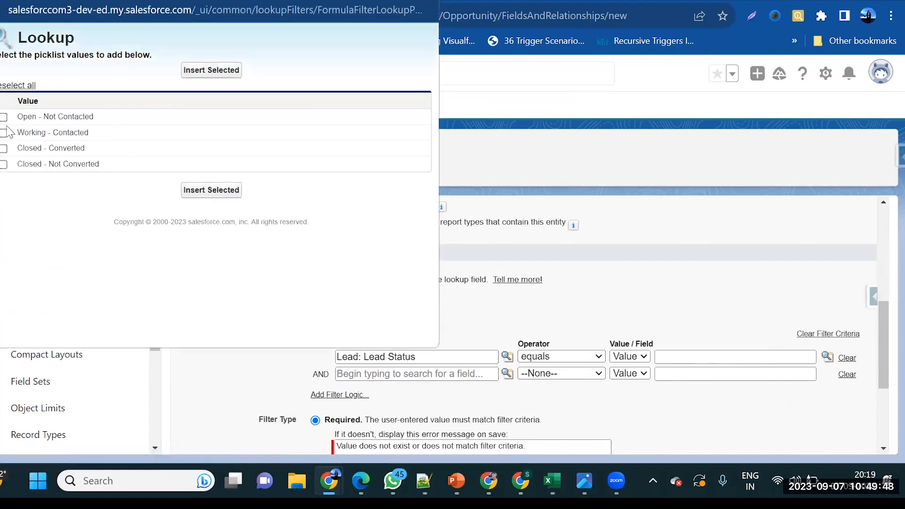
pyautogui.click(210, 190)
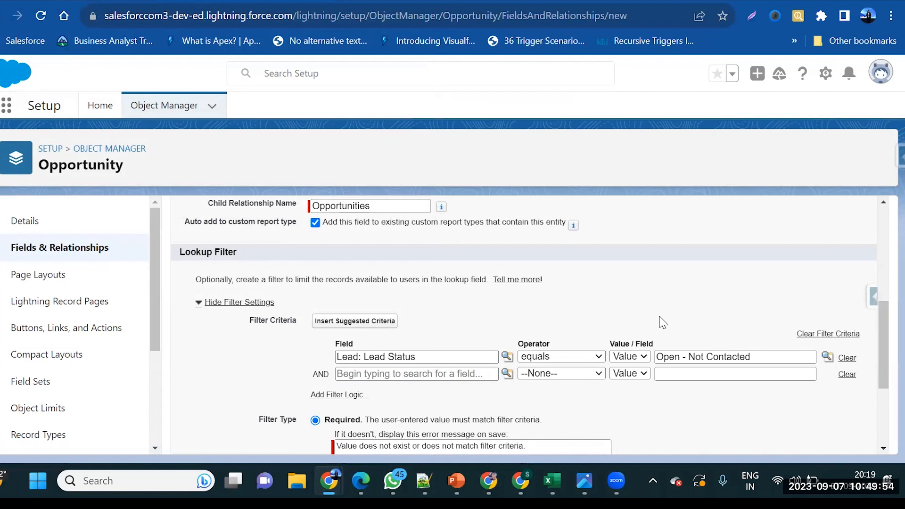
pyautogui.scroll(-1, 715, 337)
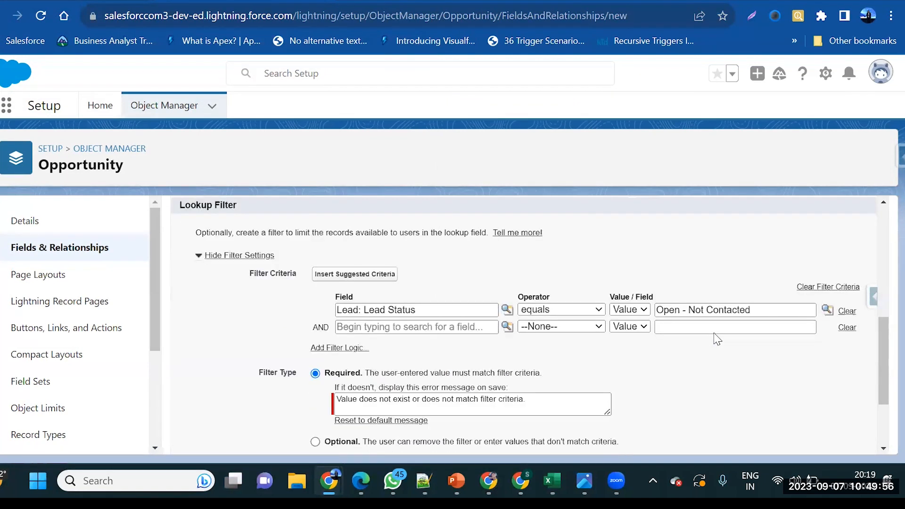
# Review the required filter type's error message, keep the filter enabled, and continue to the field-level security settings.
pyautogui.scroll(4, 715, 337)
pyautogui.scroll(-5, 715, 337)
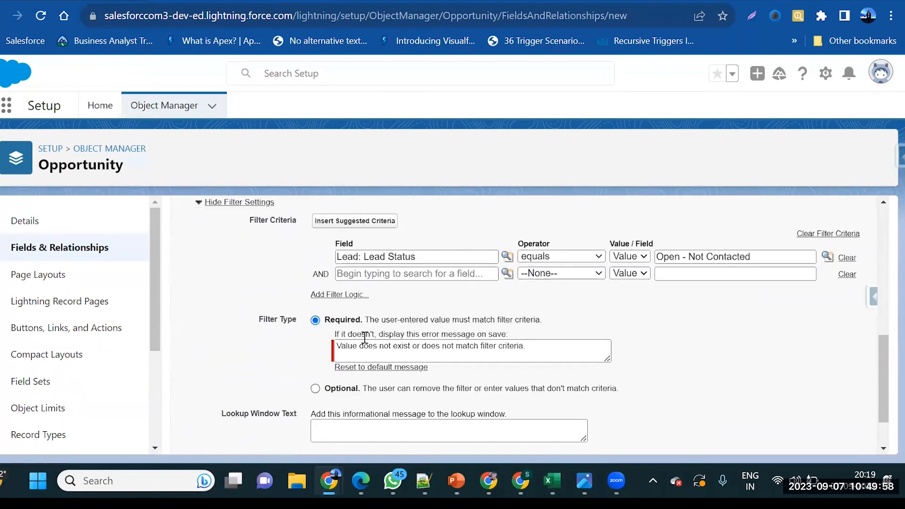
pyautogui.moveTo(338, 347); pyautogui.dragTo(532, 347)
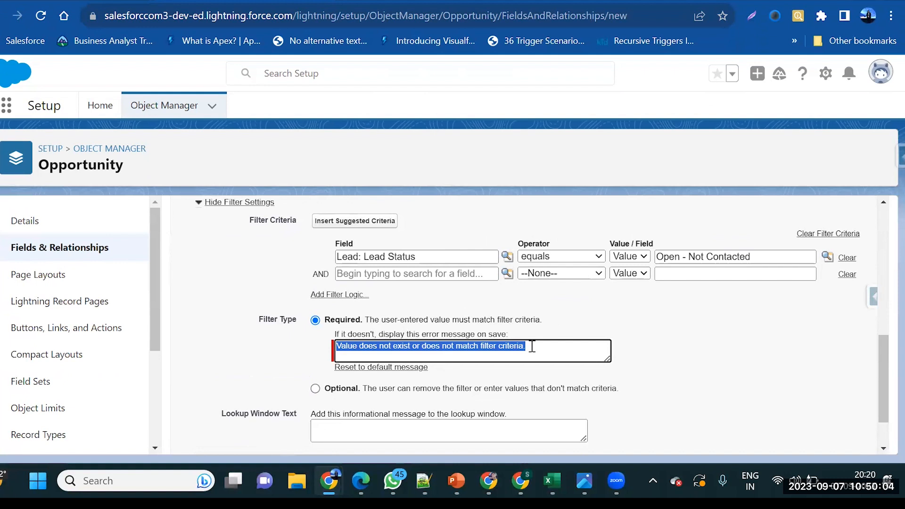
pyautogui.scroll(-1, 531, 346)
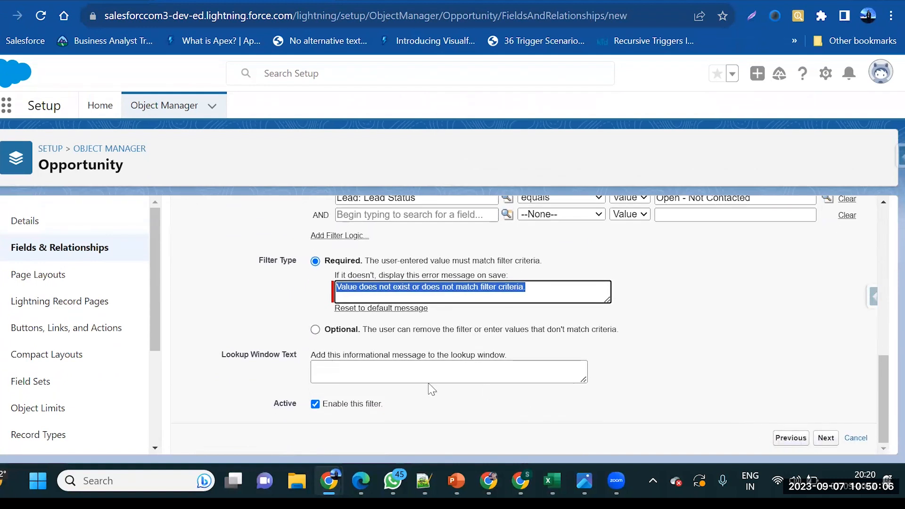
pyautogui.click(832, 443)
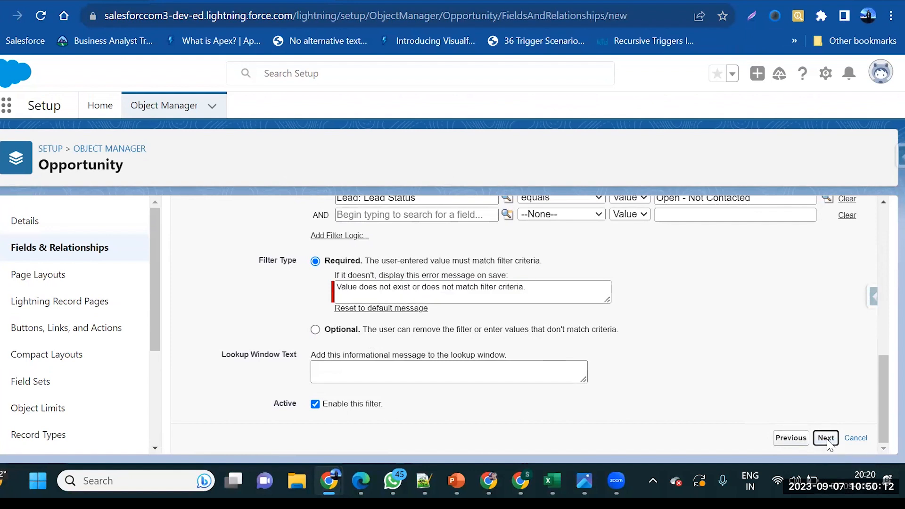
pyautogui.click(828, 441)
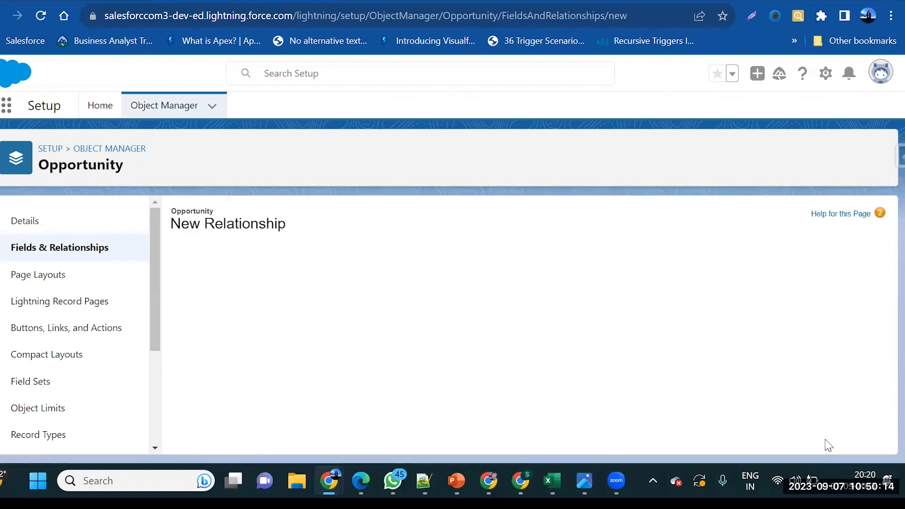
# Review the profile visibility for the Lead Lookup field and continue to the page layouts with the default security.
pyautogui.scroll(-6, 752, 389)
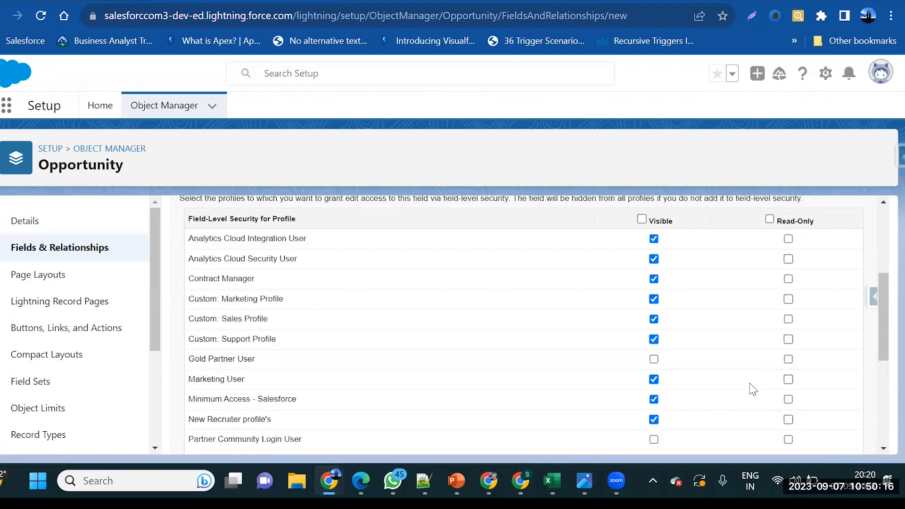
pyautogui.scroll(-3, 753, 389)
pyautogui.scroll(10, 753, 389)
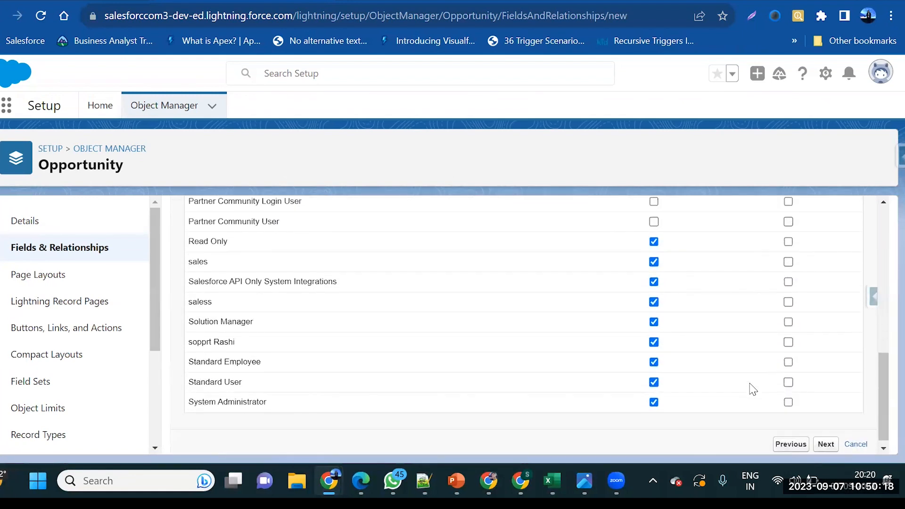
pyautogui.scroll(-1, 752, 390)
pyautogui.scroll(-2, 753, 389)
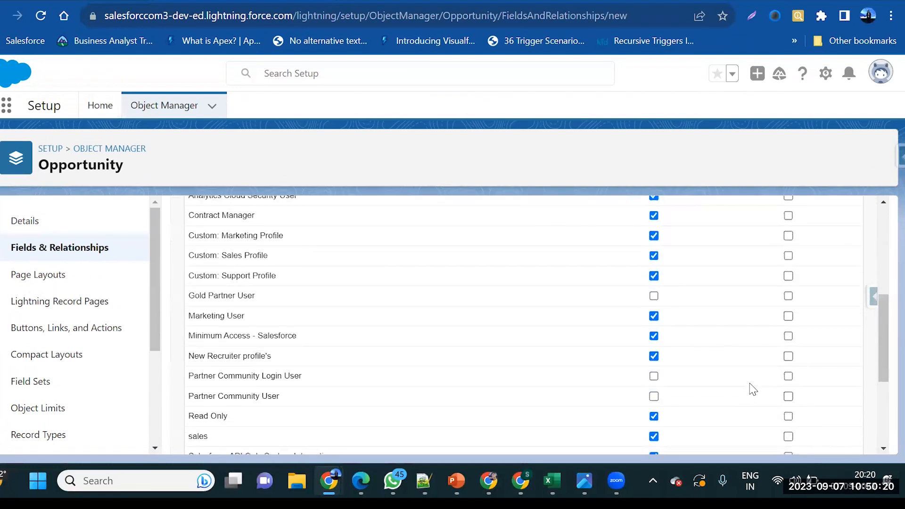
pyautogui.scroll(3, 307, 319)
pyautogui.scroll(1, 809, 248)
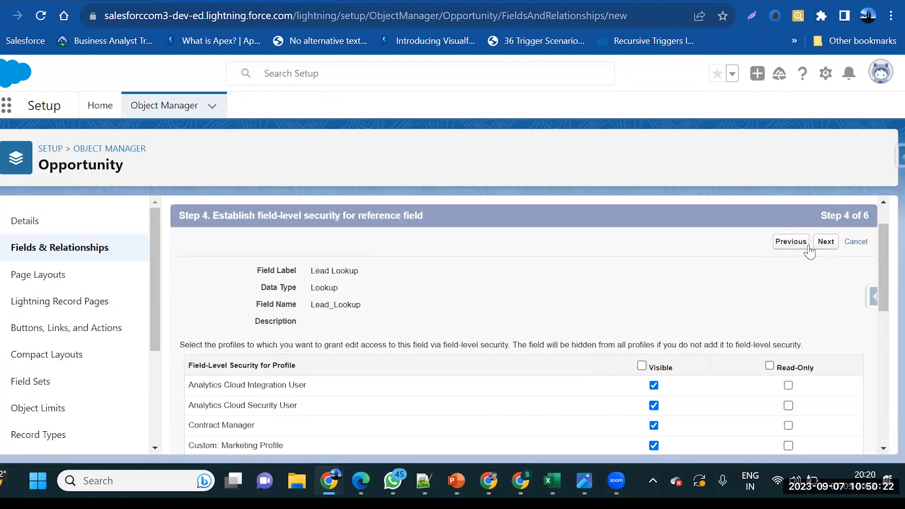
pyautogui.click(825, 242)
# Keep Lead Lookup on the preselected page layouts, accept Opportunities as the related list label, and save the field.
pyautogui.scroll(-3, 779, 431)
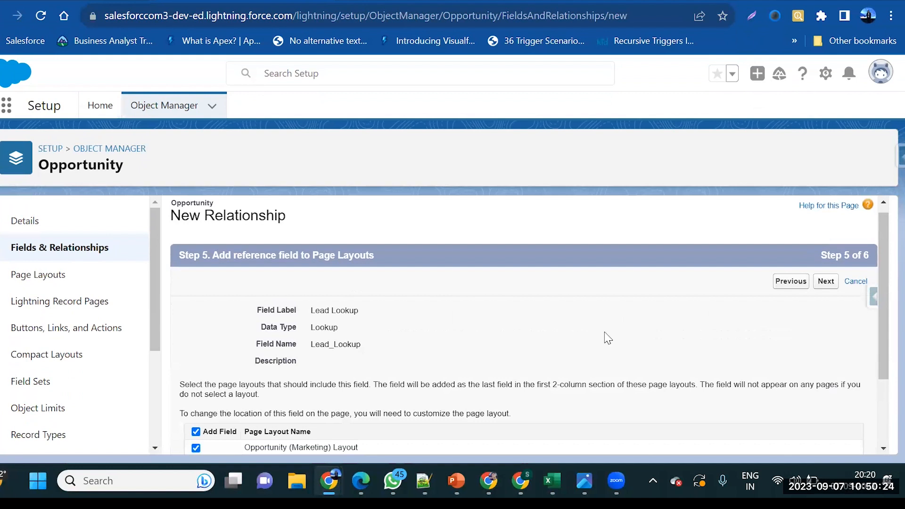
pyautogui.click(823, 439)
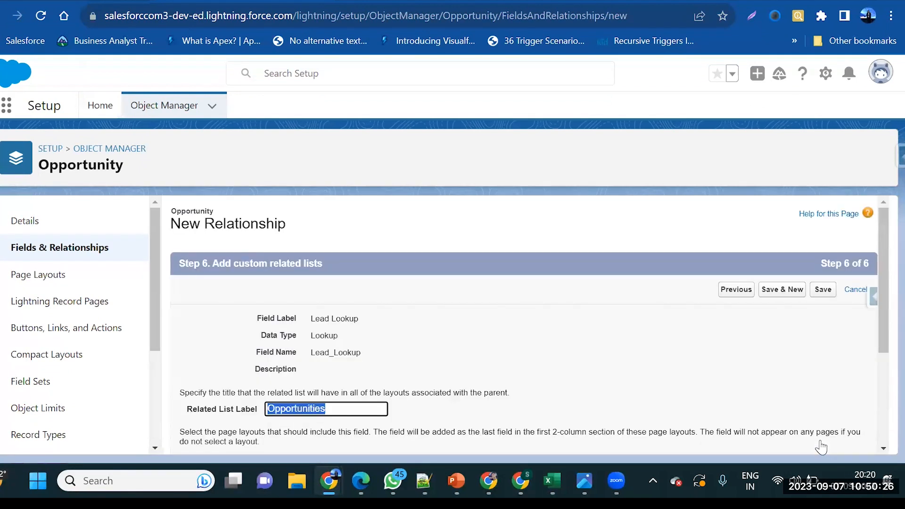
pyautogui.scroll(-1, 450, 432)
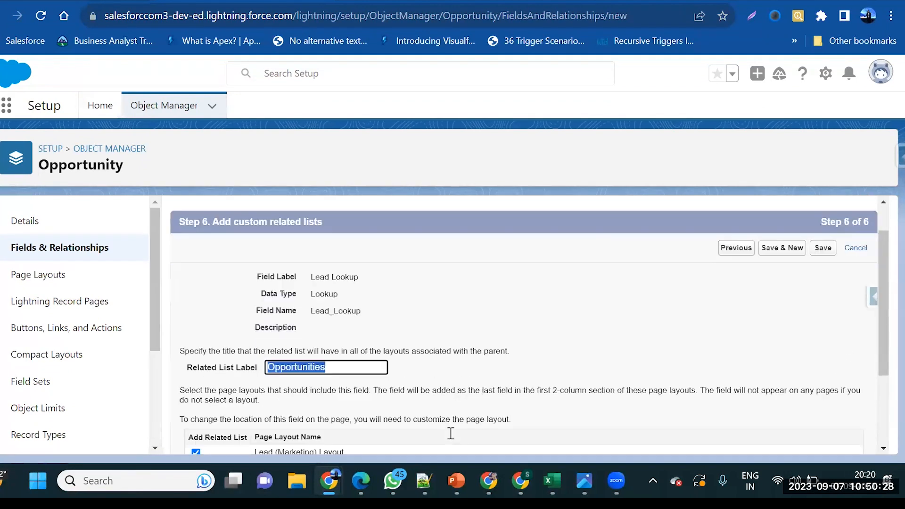
pyautogui.moveTo(187, 362); pyautogui.dragTo(259, 367)
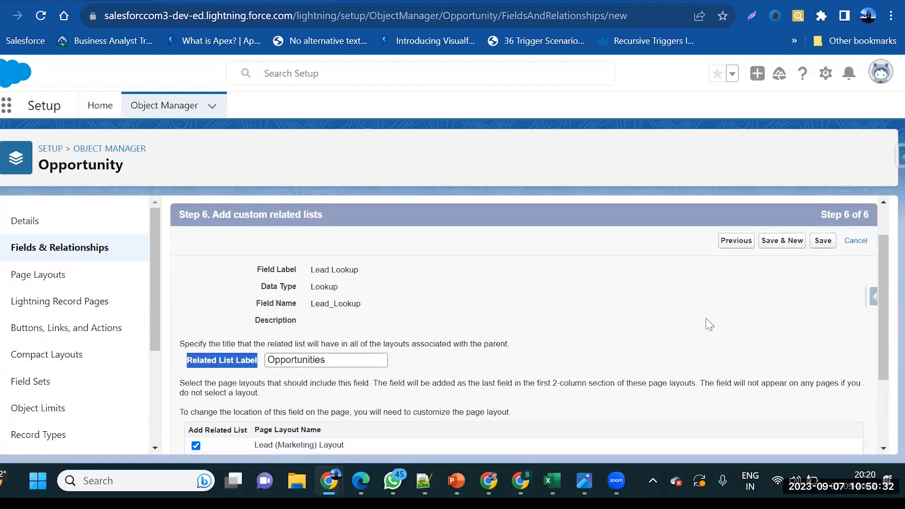
pyautogui.click(822, 243)
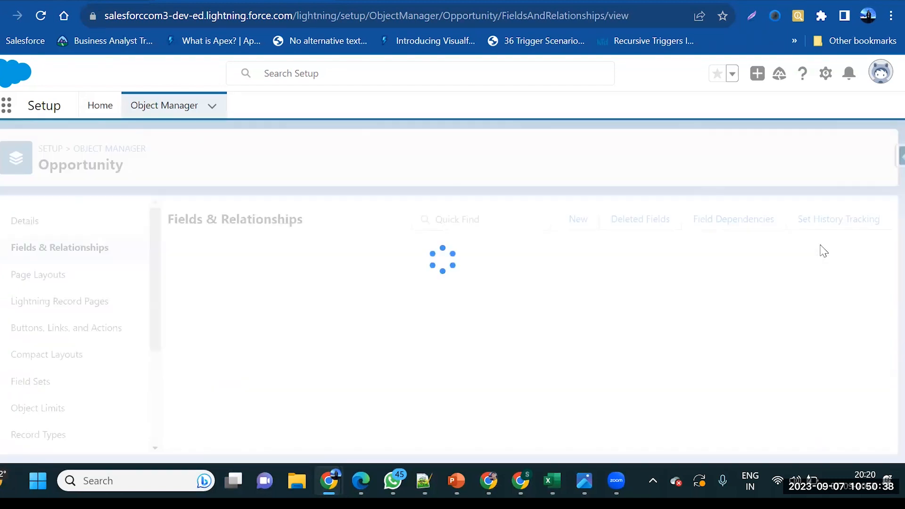
# Refresh the Hello World lead page, and open the Farmers Coop. of Florida- opportunity's details for editing.
pyautogui.click(80, 2)
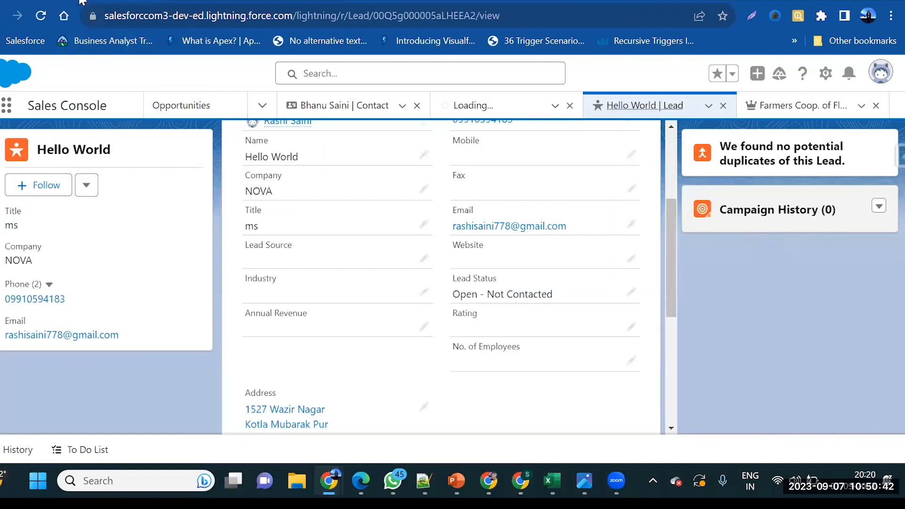
pyautogui.press('F5')
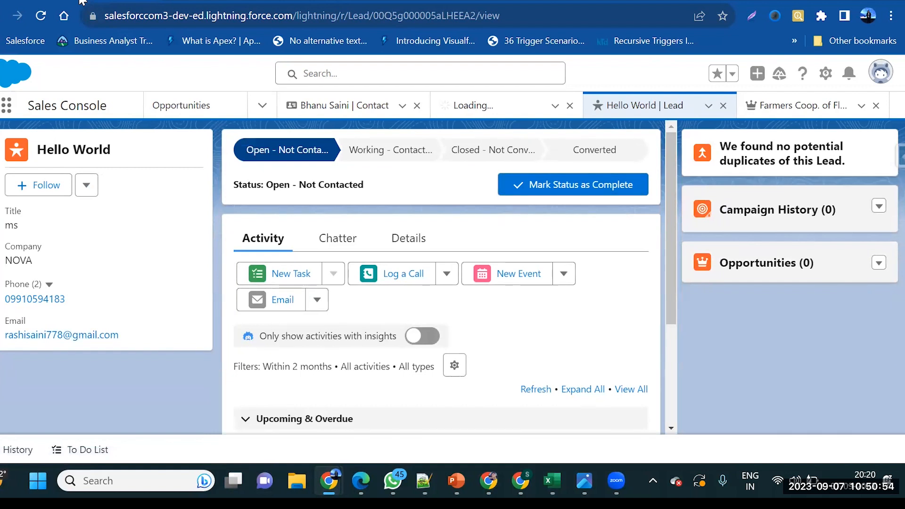
pyautogui.click(185, 106)
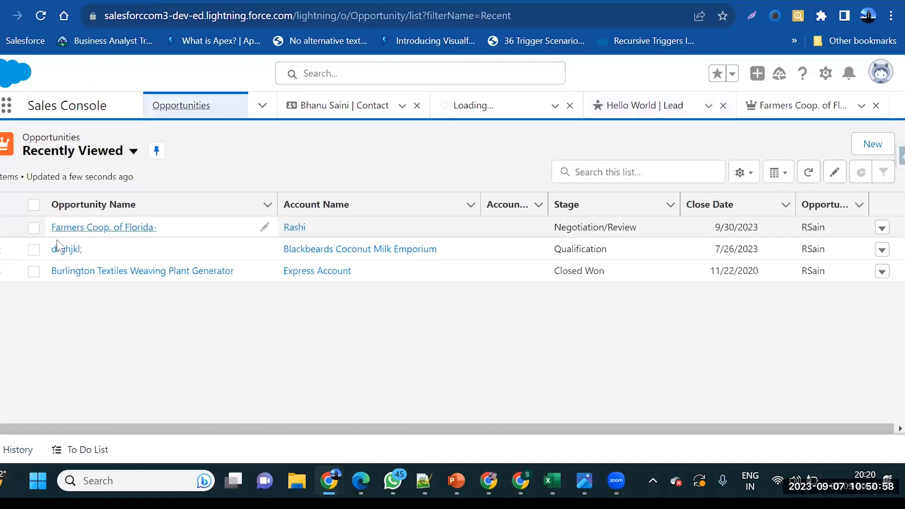
pyautogui.click(69, 228)
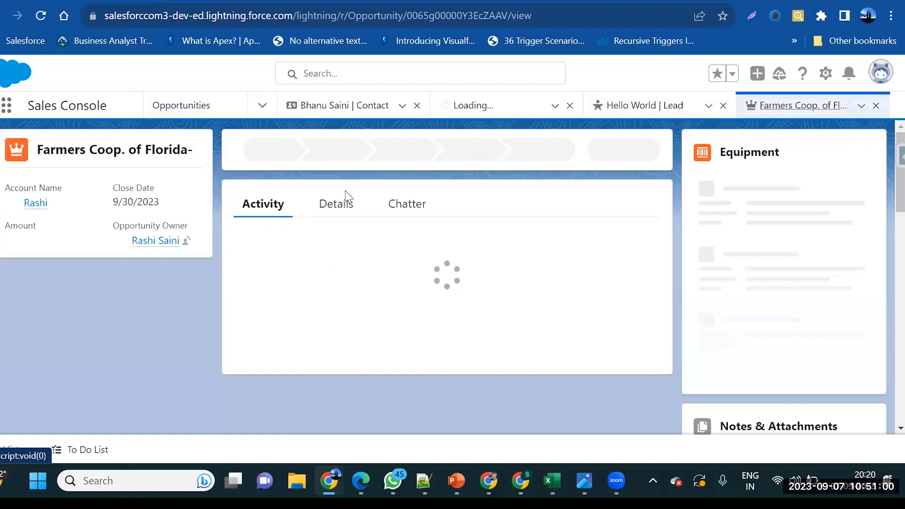
pyautogui.click(328, 250)
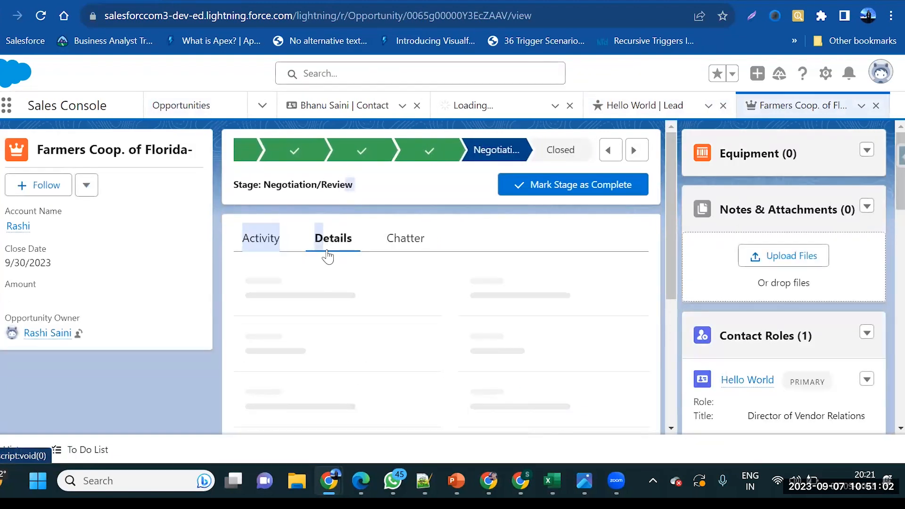
pyautogui.click(632, 296)
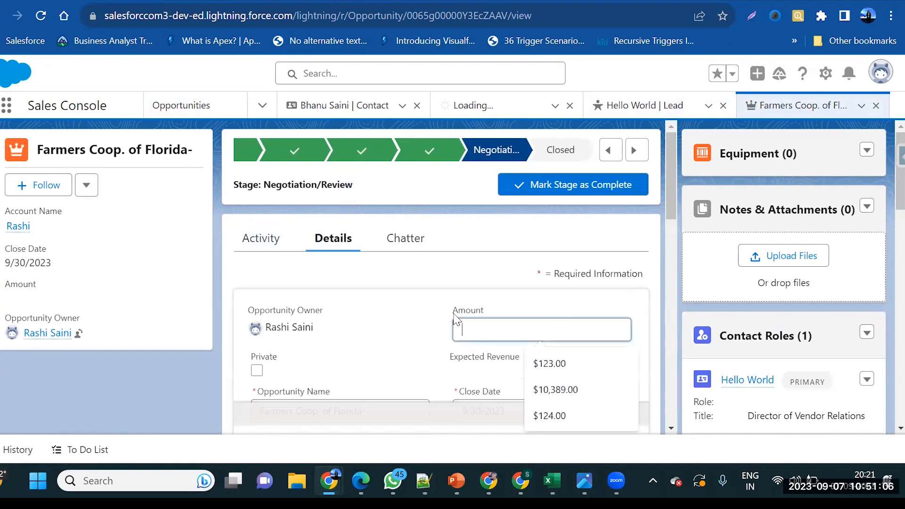
# Find the Lead Lookup field in the opportunity's edit form and show its suggested leads.
pyautogui.scroll(-5, 454, 318)
pyautogui.scroll(-7, 455, 319)
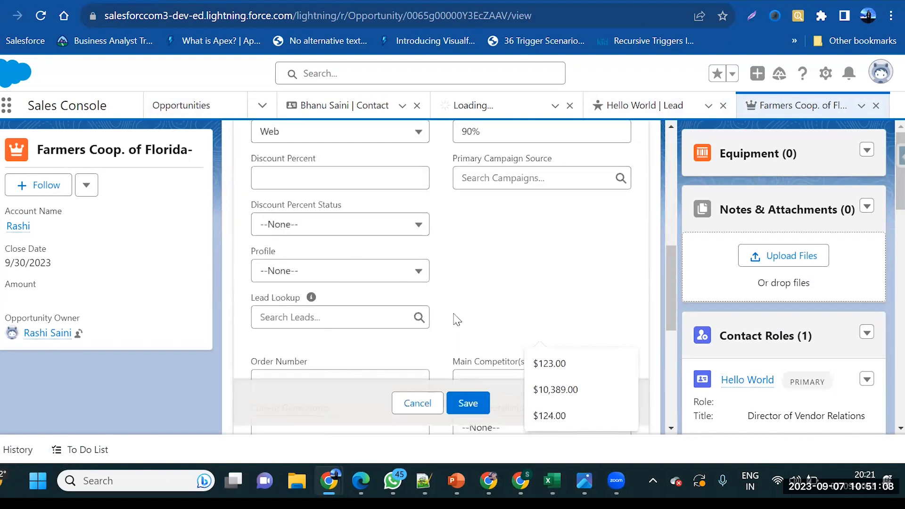
pyautogui.scroll(-1, 456, 319)
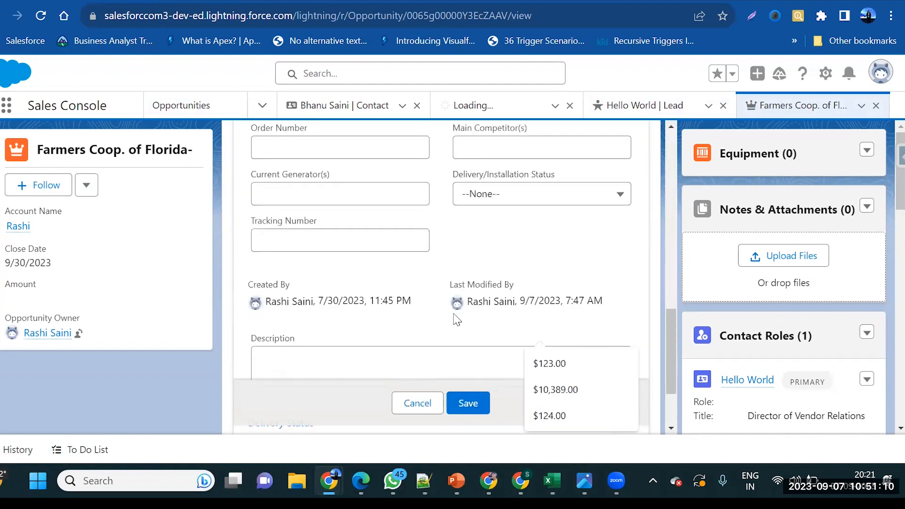
pyautogui.scroll(-2, 453, 320)
pyautogui.scroll(6, 454, 319)
pyautogui.scroll(1, 455, 320)
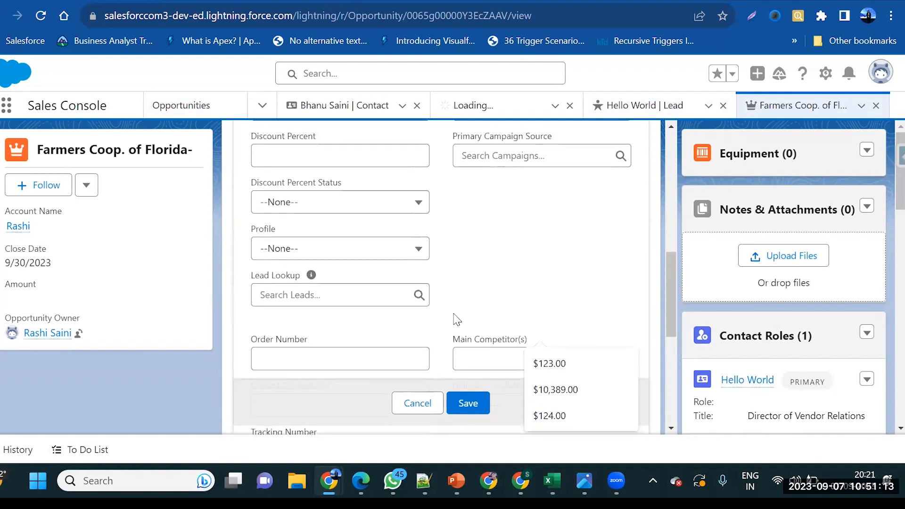
pyautogui.click(348, 298)
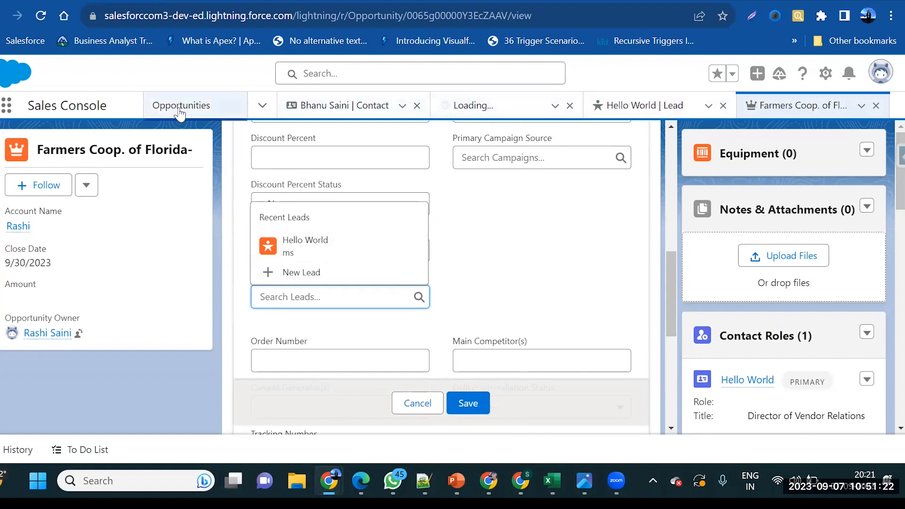
# Check the Hello World lead's status in the Leads list and compare it with the opportunity's Lead Lookup suggestions.
pyautogui.click(206, 112)
pyautogui.click(262, 106)
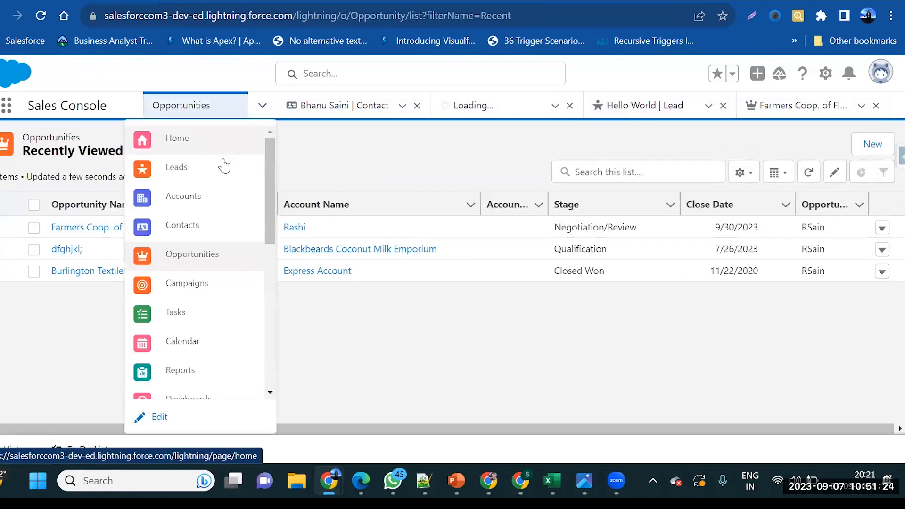
pyautogui.click(225, 167)
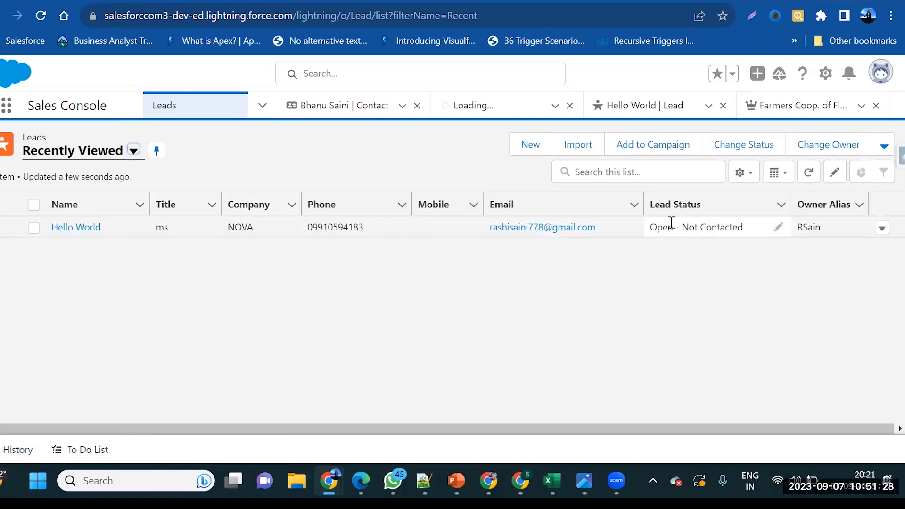
pyautogui.click(740, 116)
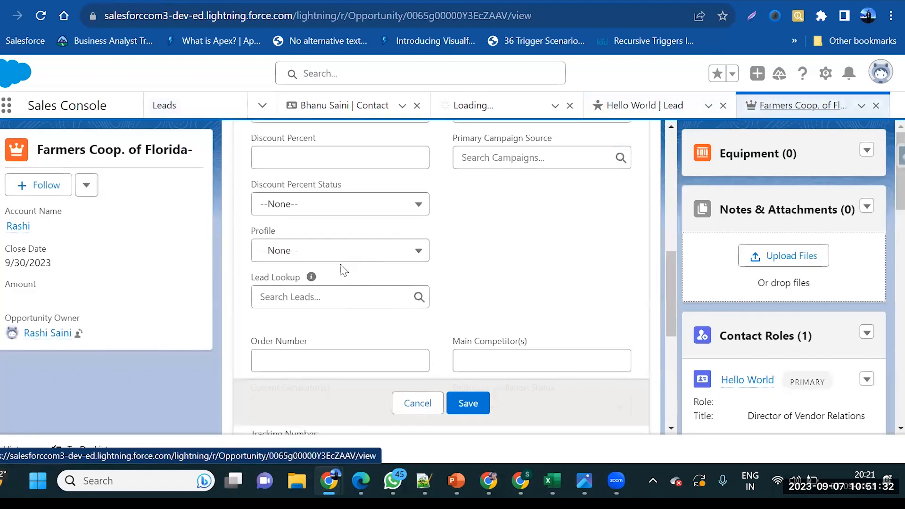
pyautogui.click(327, 297)
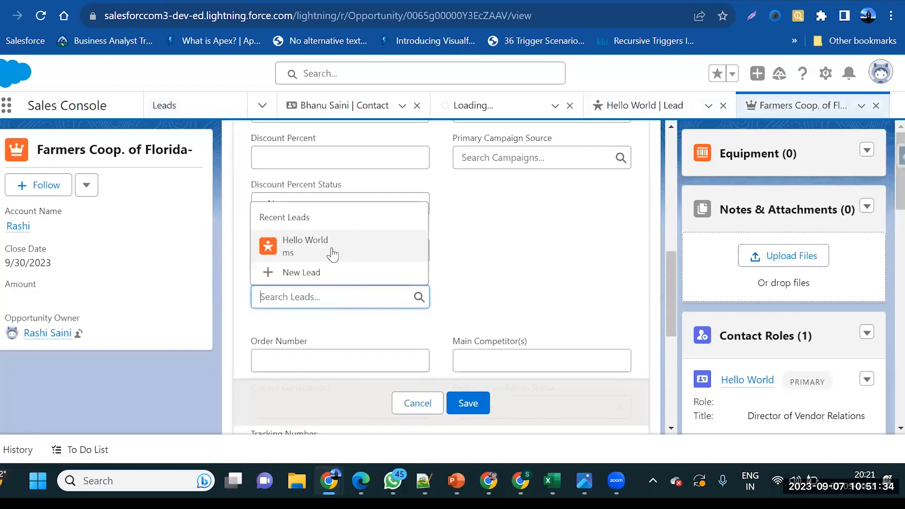
# Switch the Leads list to the All Open Leads view and examine the Lead Status column.
pyautogui.click(182, 108)
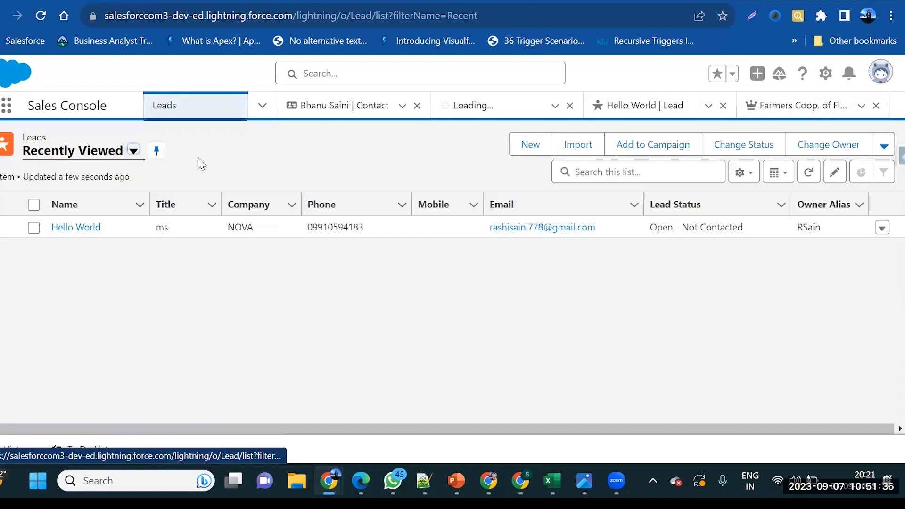
pyautogui.click(133, 150)
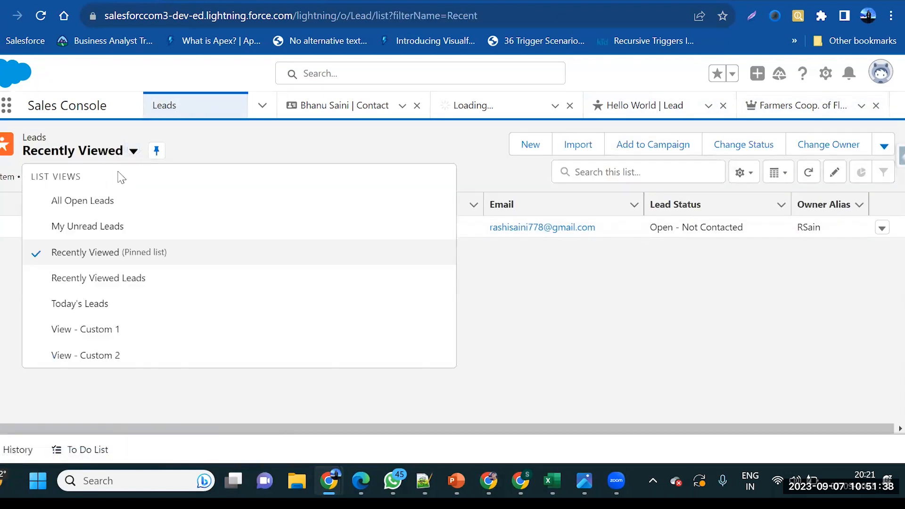
pyautogui.click(104, 202)
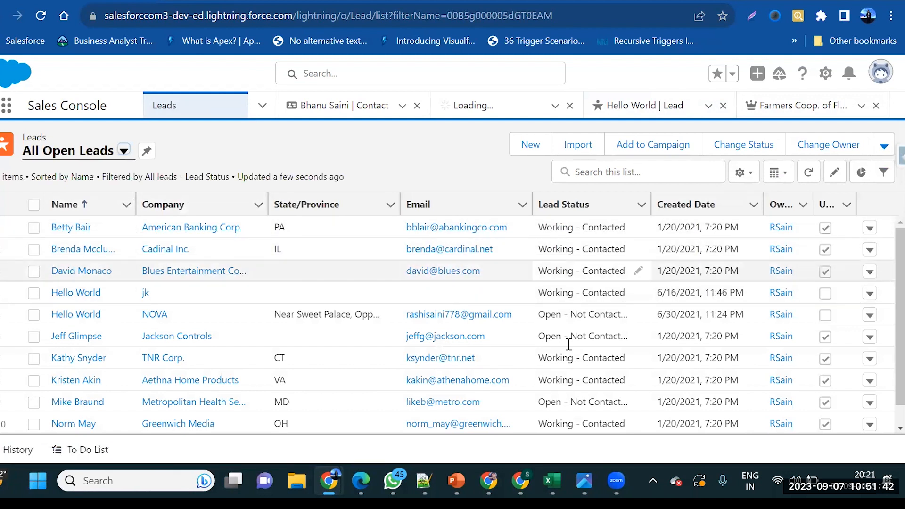
pyautogui.scroll(-3, 568, 362)
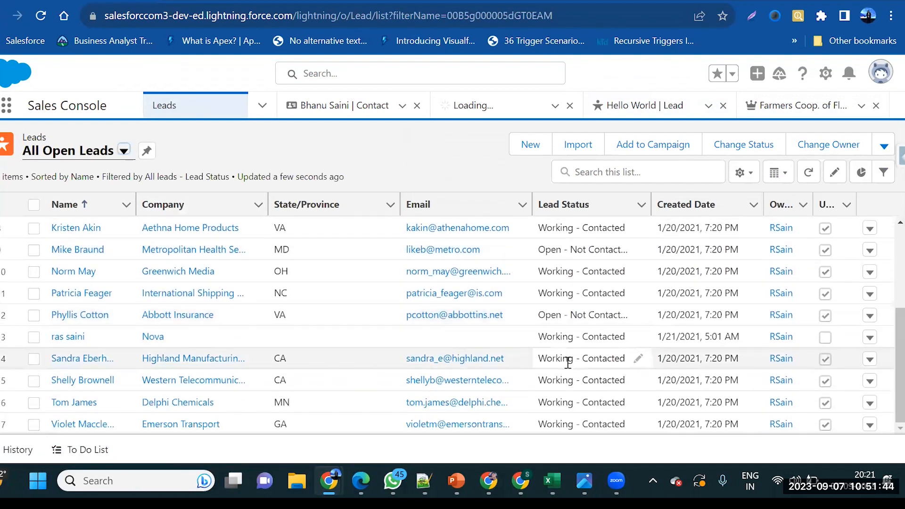
# Start a new Lookup Relationship field on the Opportunity object in Setup.
pyautogui.click(162, 0)
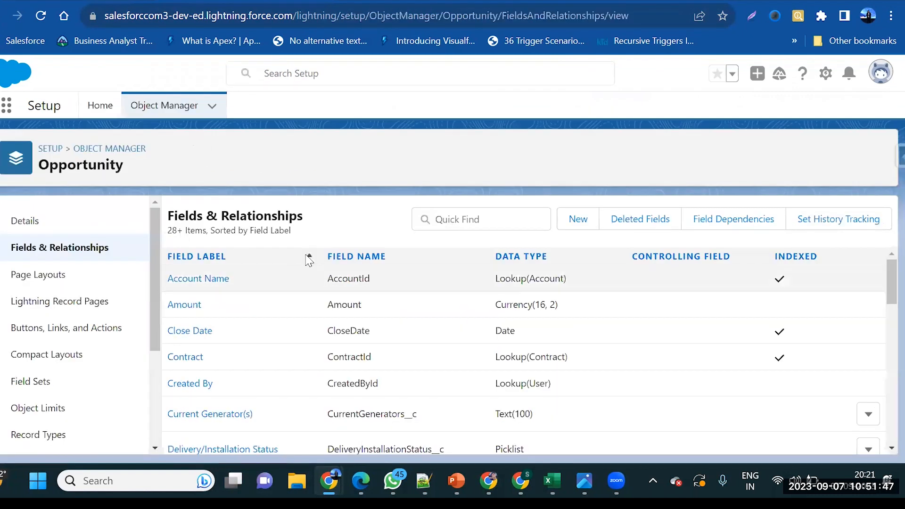
pyautogui.click(571, 226)
pyautogui.scroll(-5, 390, 377)
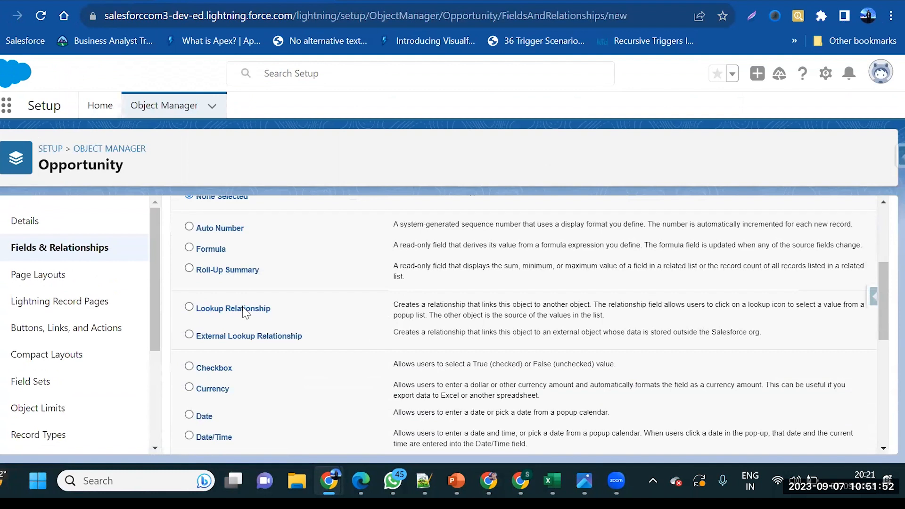
pyautogui.scroll(-6, 819, 357)
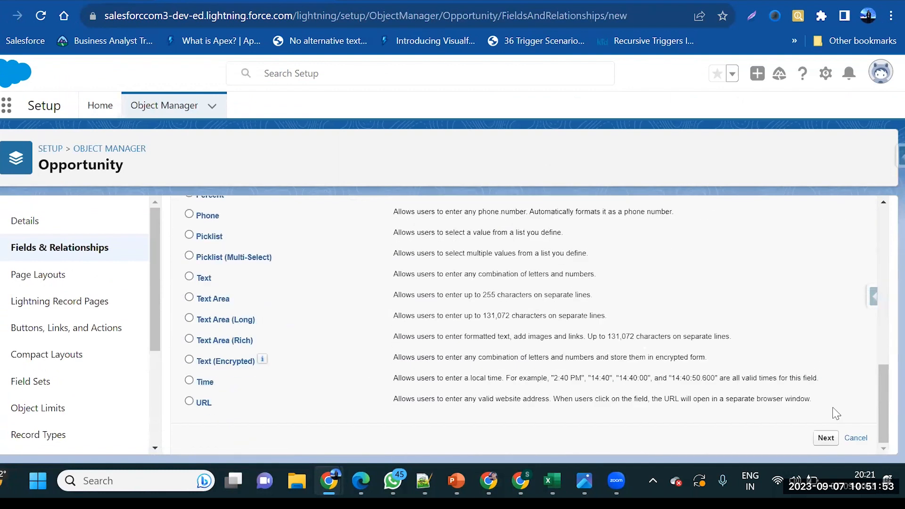
pyautogui.click(825, 438)
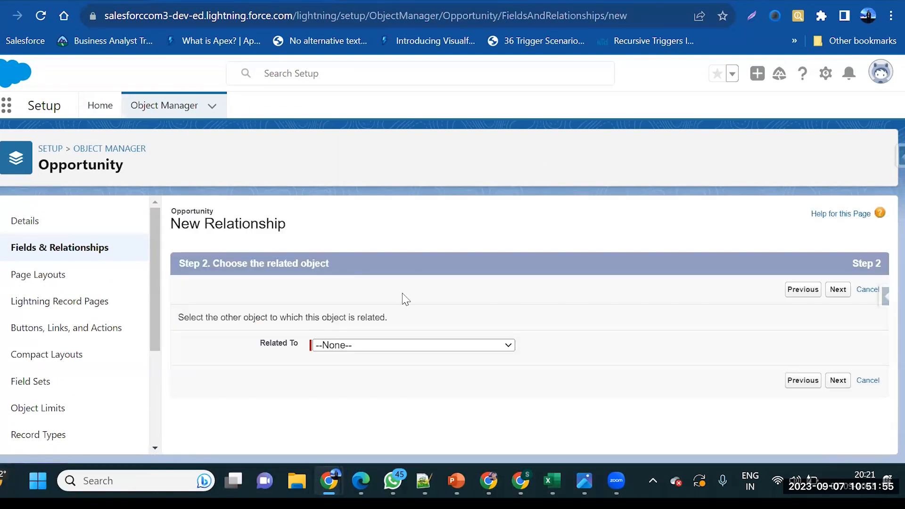
# Relate the new lookup field to the Lead object and continue to the field's naming details.
pyautogui.click(398, 346)
pyautogui.scroll(-6, 384, 271)
pyautogui.scroll(-12, 382, 276)
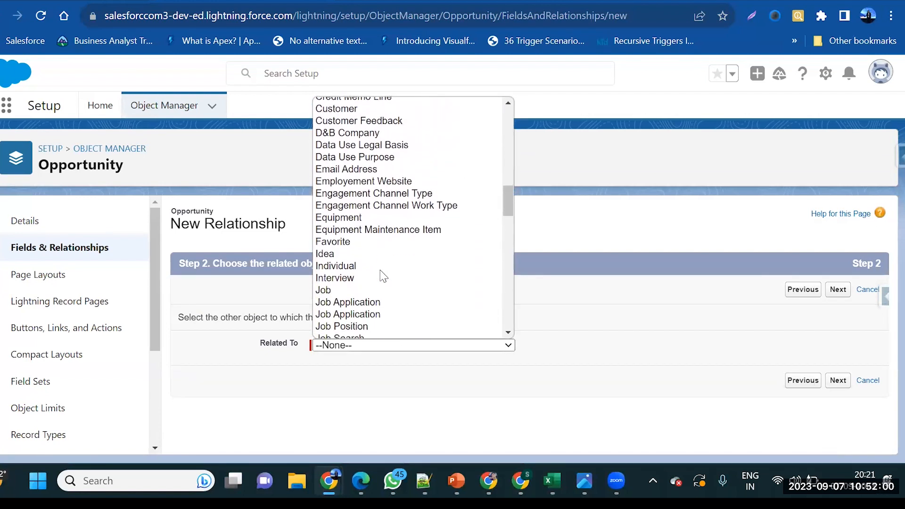
pyautogui.scroll(-2, 381, 275)
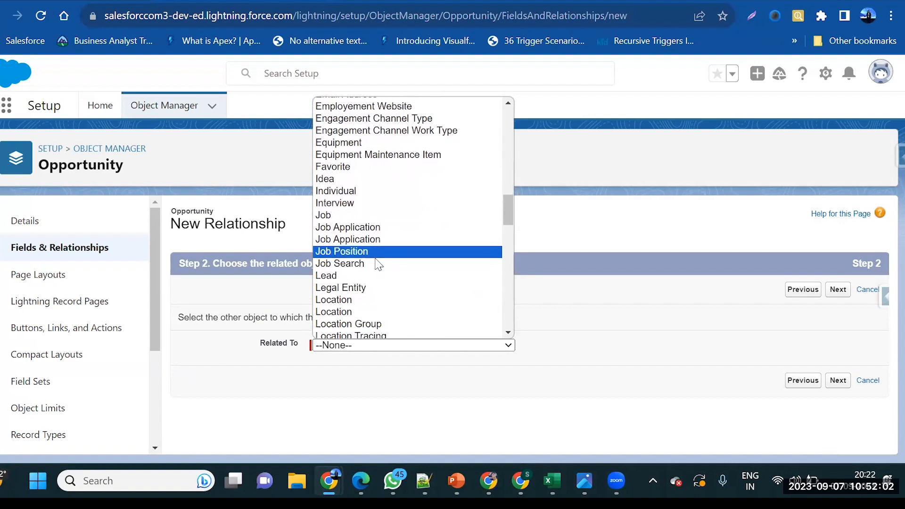
pyautogui.click(350, 276)
pyautogui.click(841, 294)
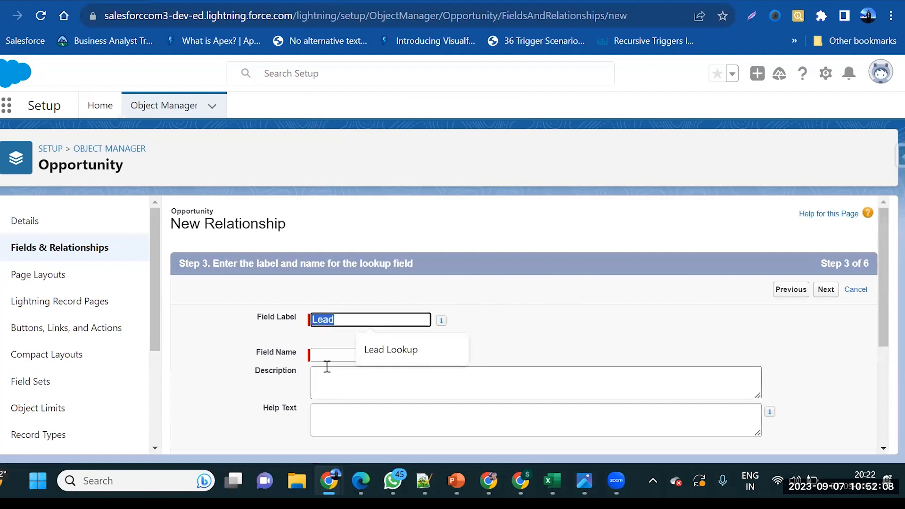
# Name the lookup field Lead, keep the default field security, page layouts and related lists, and save it.
pyautogui.click(326, 356)
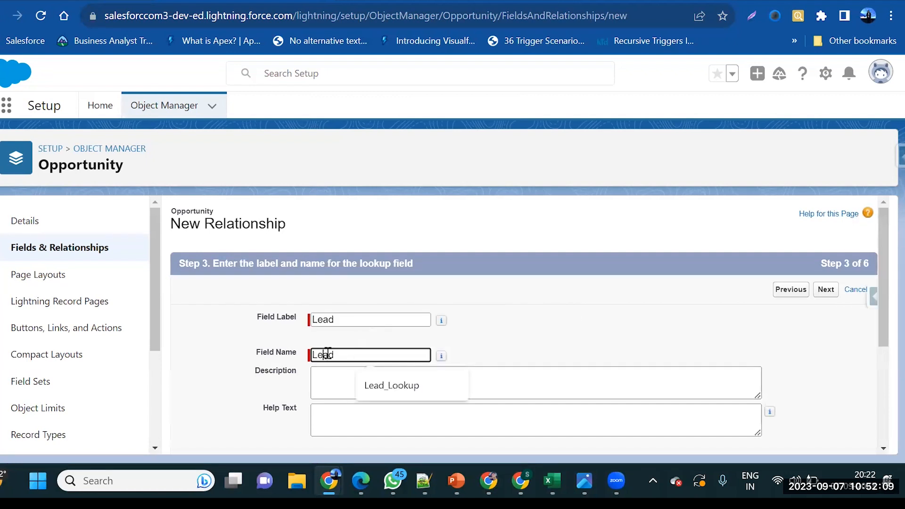
pyautogui.click(834, 292)
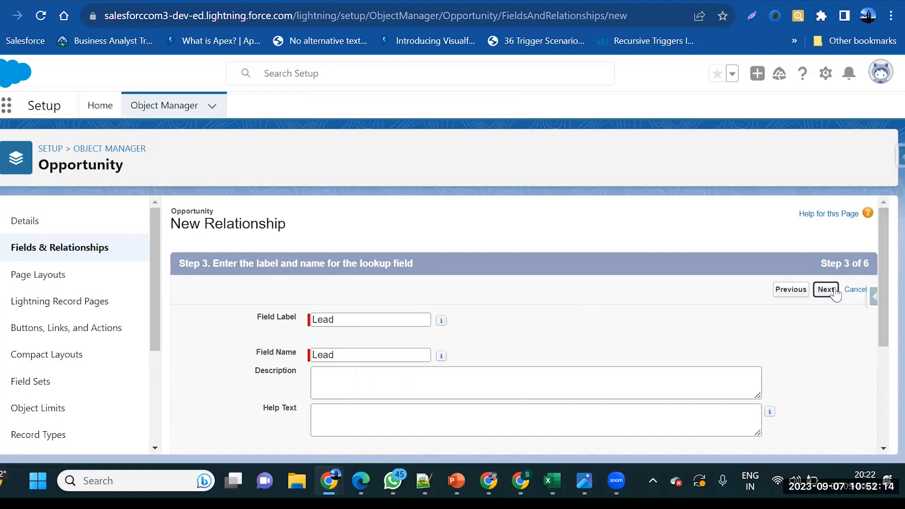
pyautogui.click(826, 289)
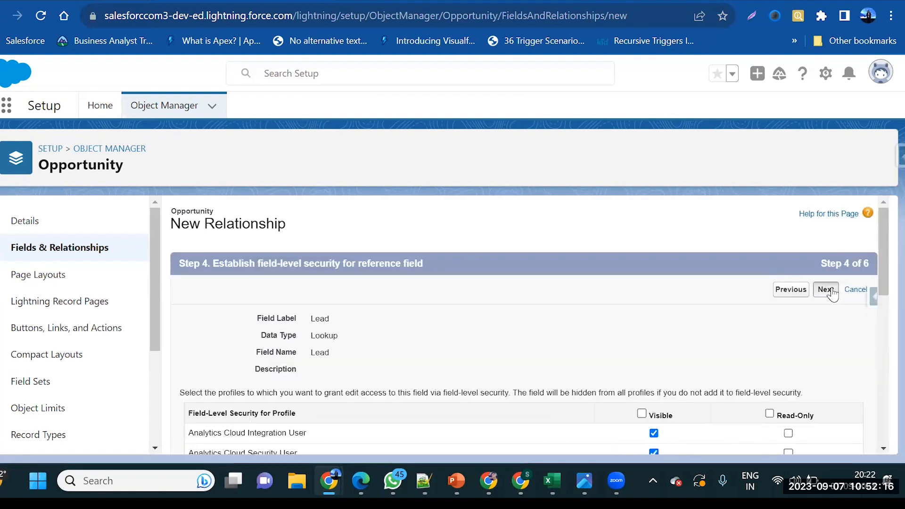
pyautogui.click(833, 293)
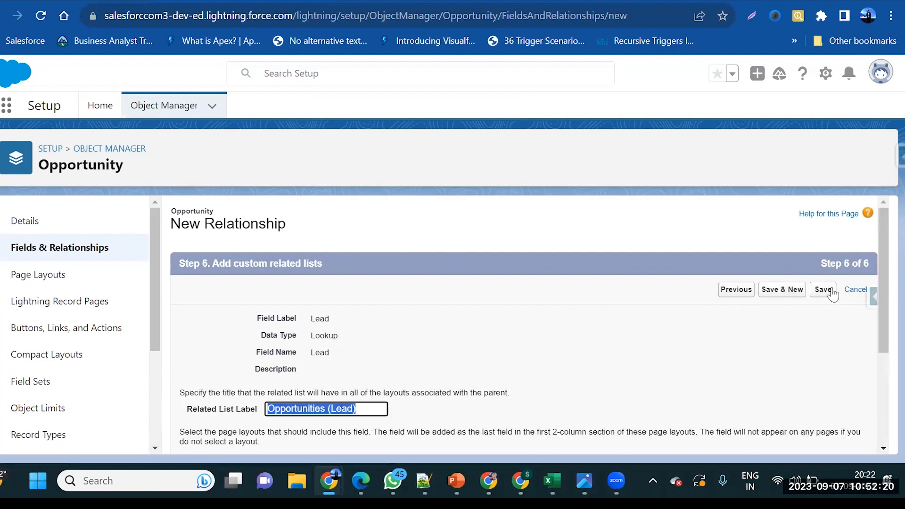
pyautogui.click(832, 293)
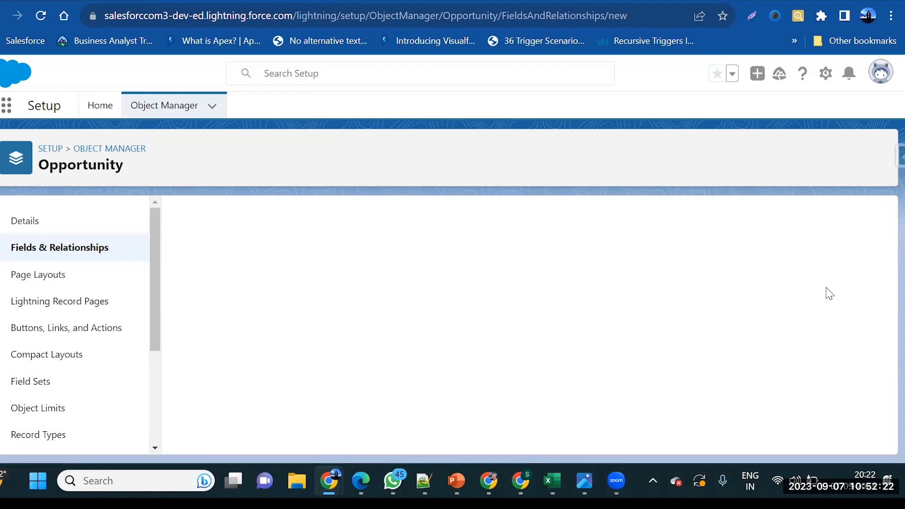
# Refresh the Farmers Coop. of Florida- opportunity page and open its details for editing at the lead fields.
pyautogui.click(89, 1)
pyautogui.click(36, 21)
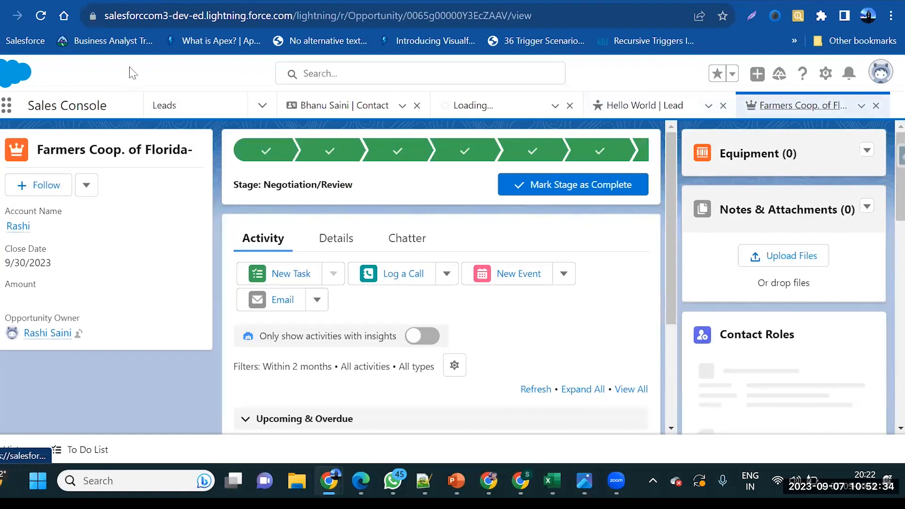
pyautogui.click(42, 16)
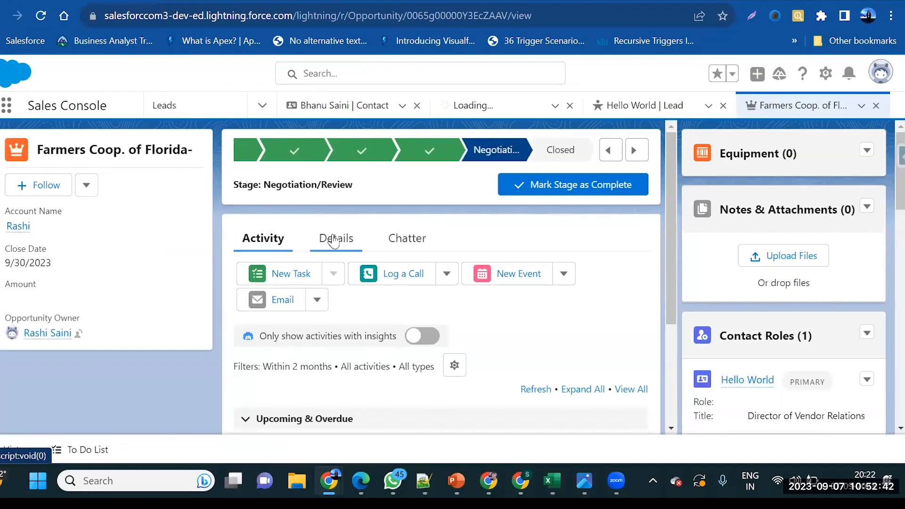
pyautogui.click(333, 240)
pyautogui.scroll(-5, 350, 289)
pyautogui.scroll(-2, 354, 296)
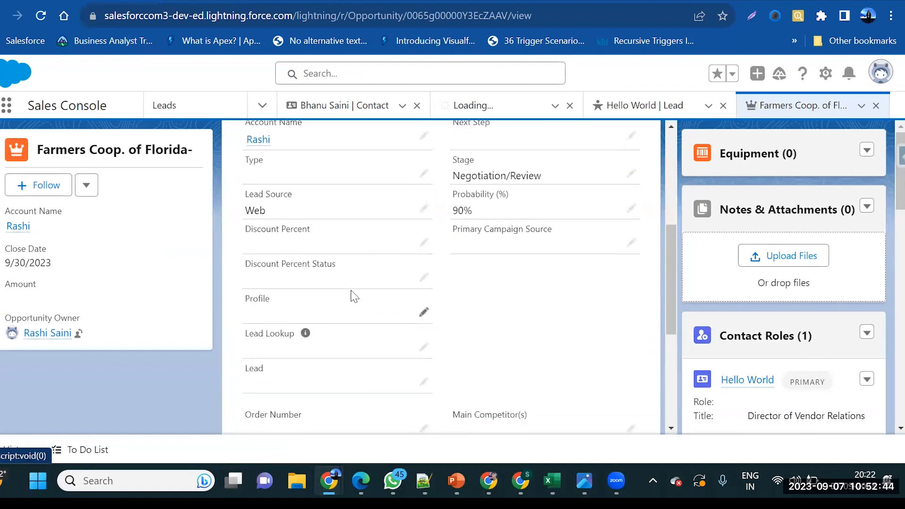
pyautogui.click(422, 300)
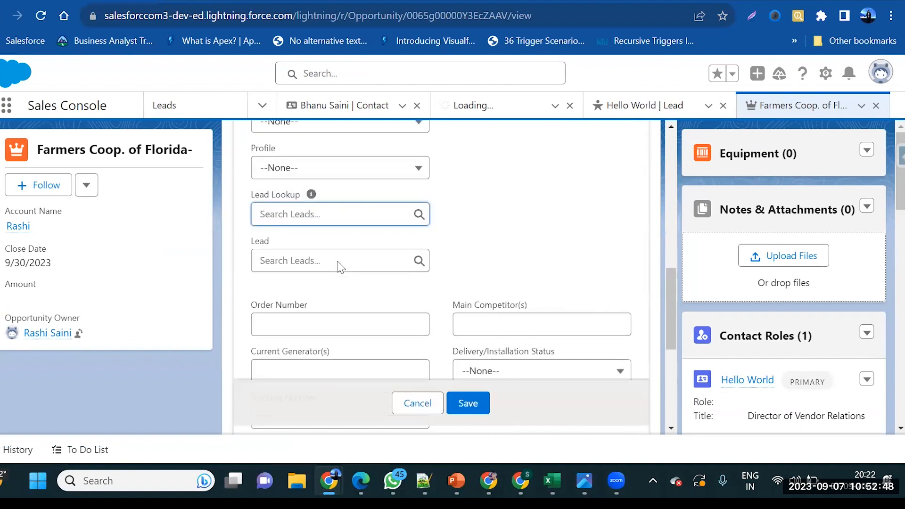
# Set the opportunity's Lead Lookup field to the Hello World lead.
pyautogui.scroll(-1, 337, 250)
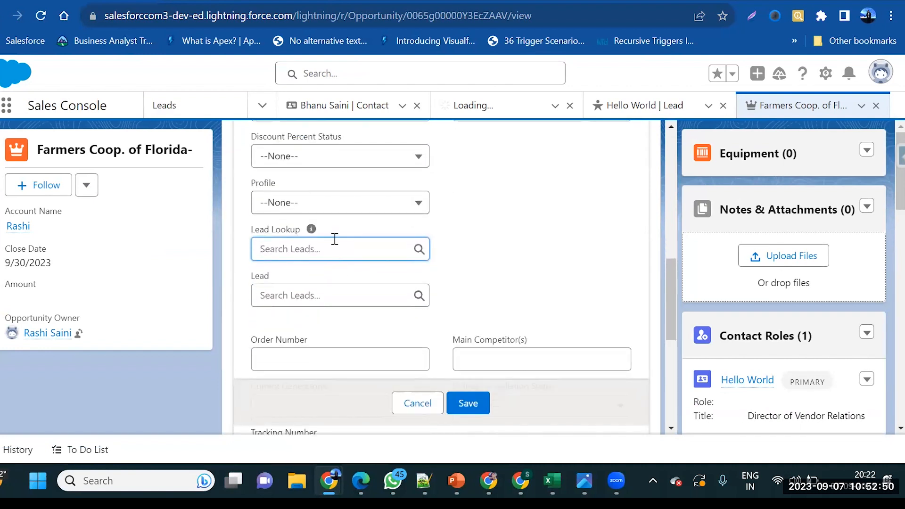
pyautogui.click(335, 240)
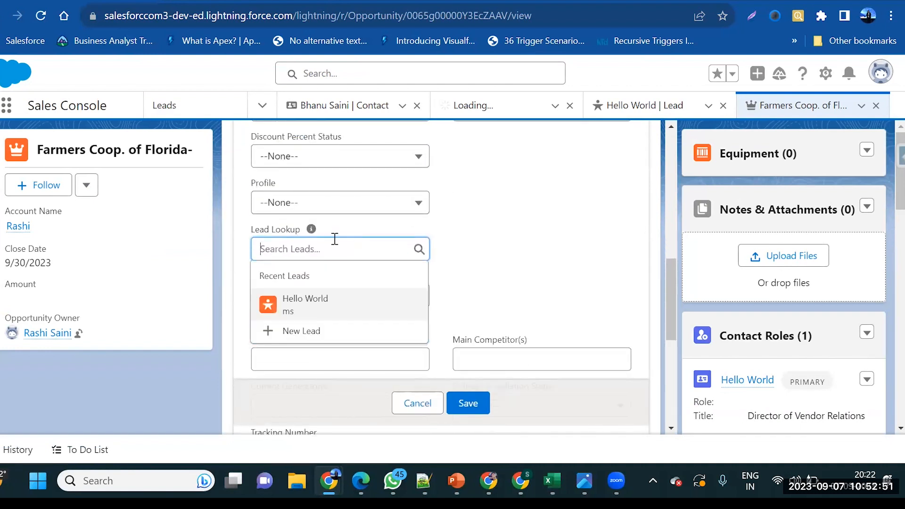
pyautogui.click(296, 313)
# Check the unfiltered Lead field's suggestions and the Leads list, and set the field to the American Banking Corp. lead.
pyautogui.click(296, 296)
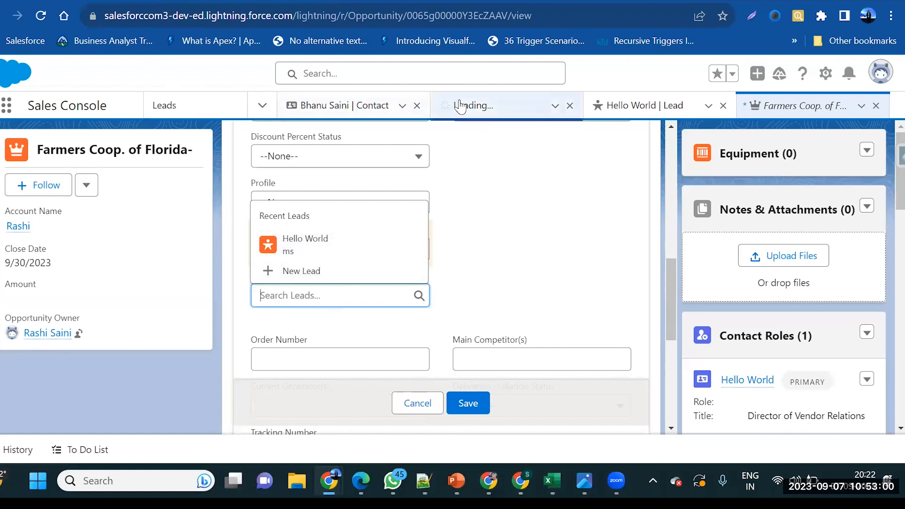
pyautogui.click(211, 110)
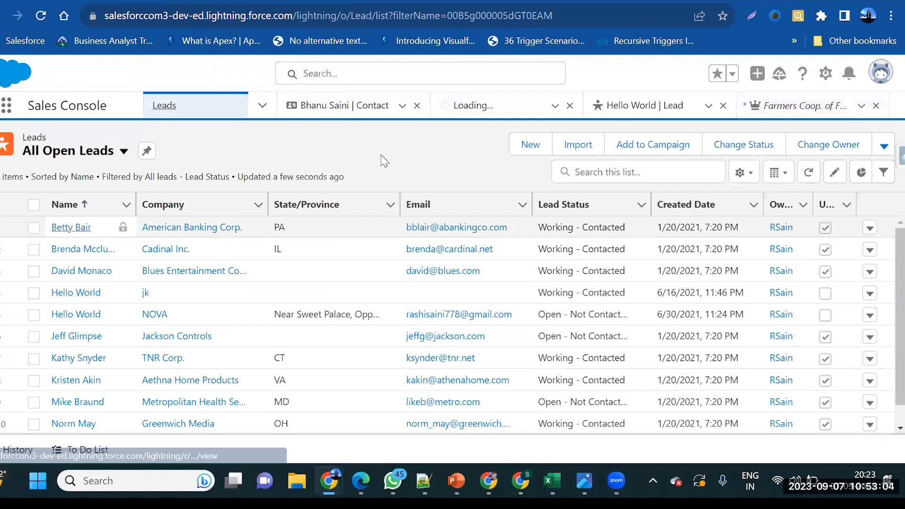
pyautogui.click(770, 113)
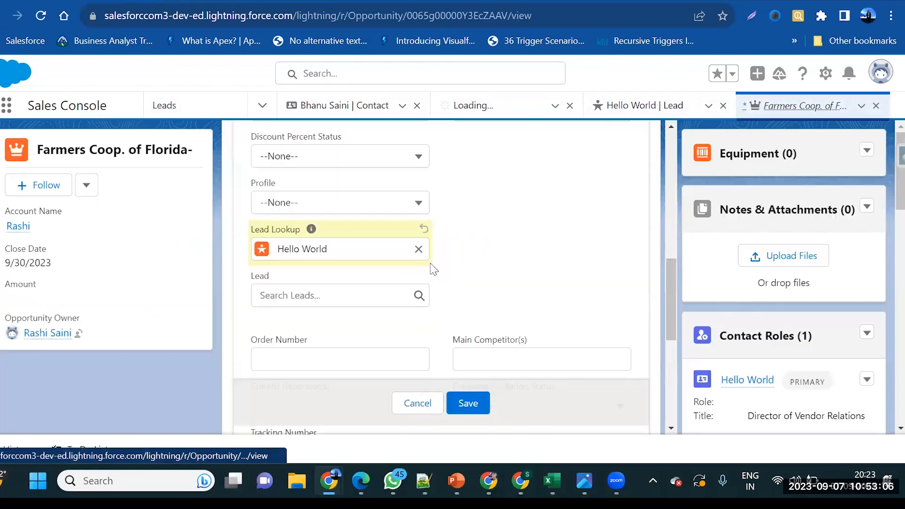
pyautogui.click(290, 300)
pyautogui.write('bet')
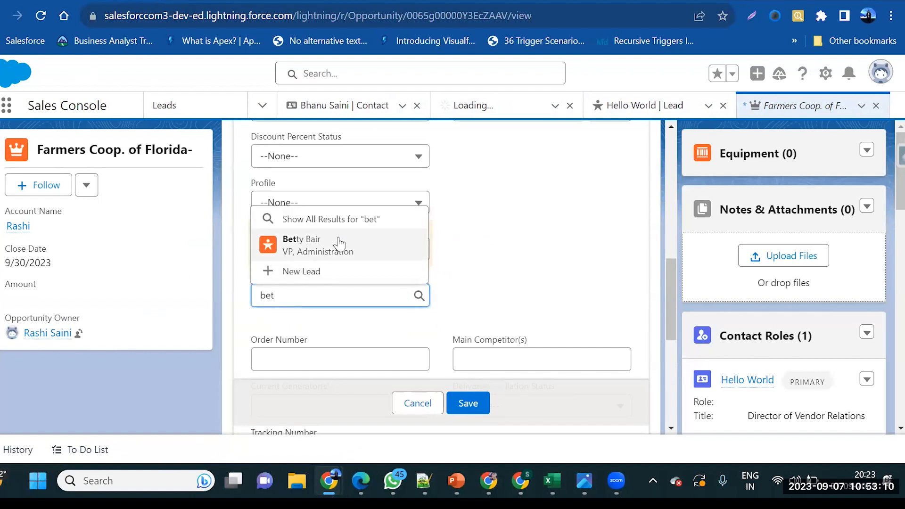
pyautogui.click(298, 247)
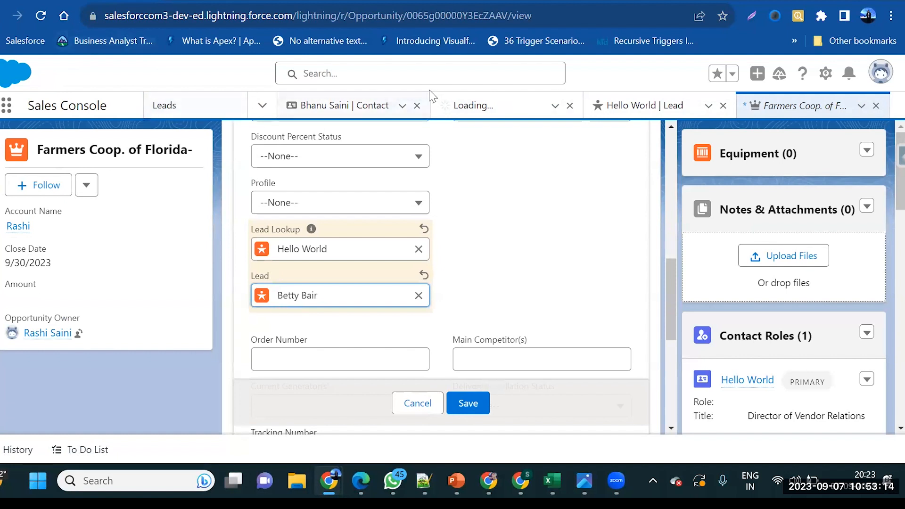
# Consult the Leads list again, replace the Lead field's value with the Greenwich Media lead, and save the opportunity.
pyautogui.click(200, 110)
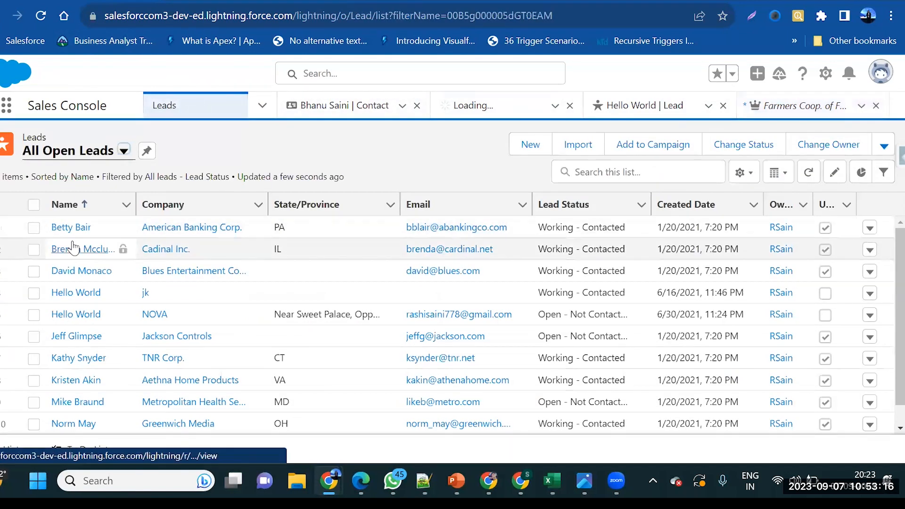
pyautogui.scroll(-3, 80, 319)
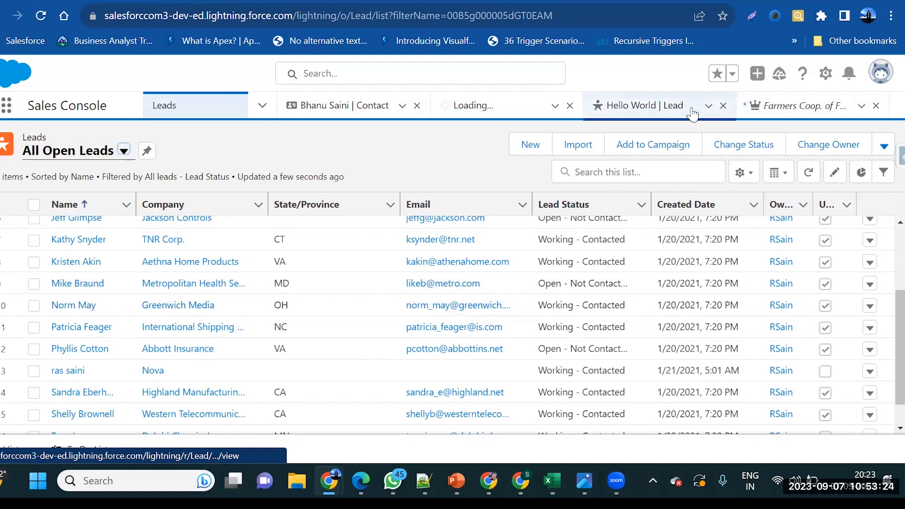
pyautogui.click(757, 102)
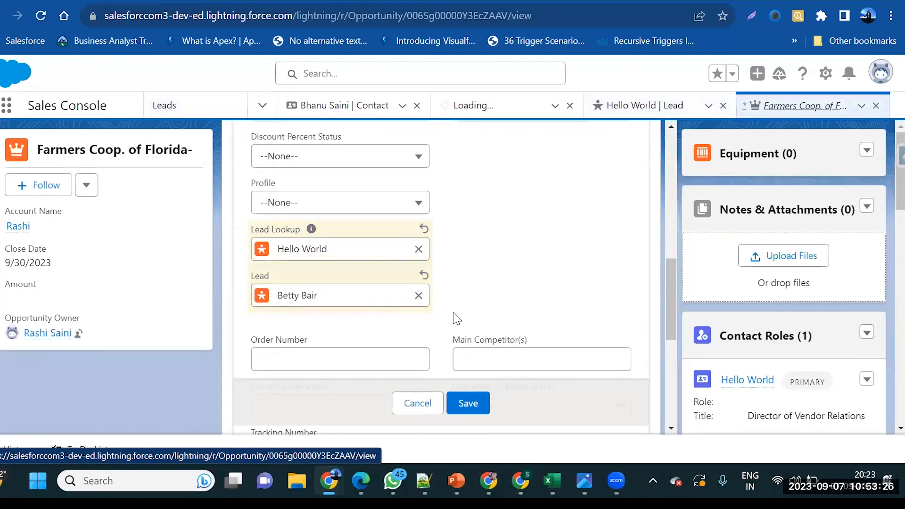
pyautogui.click(418, 296)
pyautogui.write('nor')
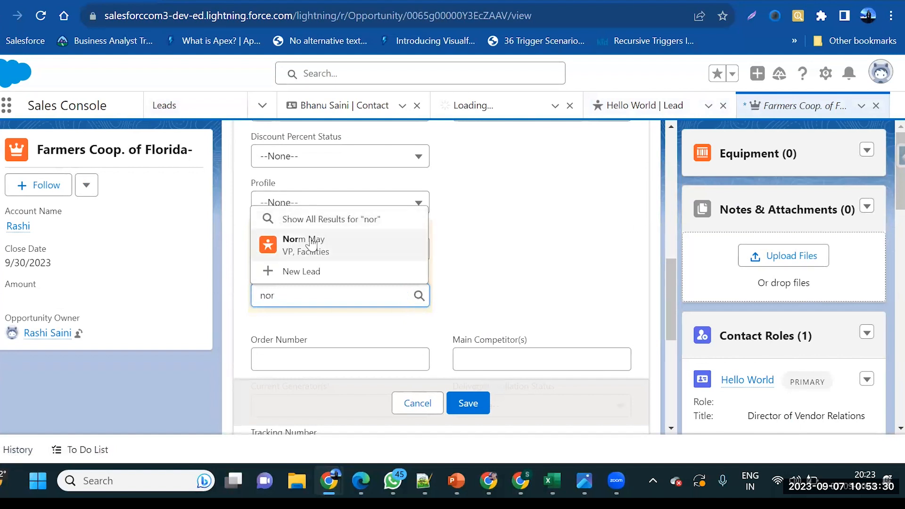
pyautogui.click(311, 243)
pyautogui.click(471, 404)
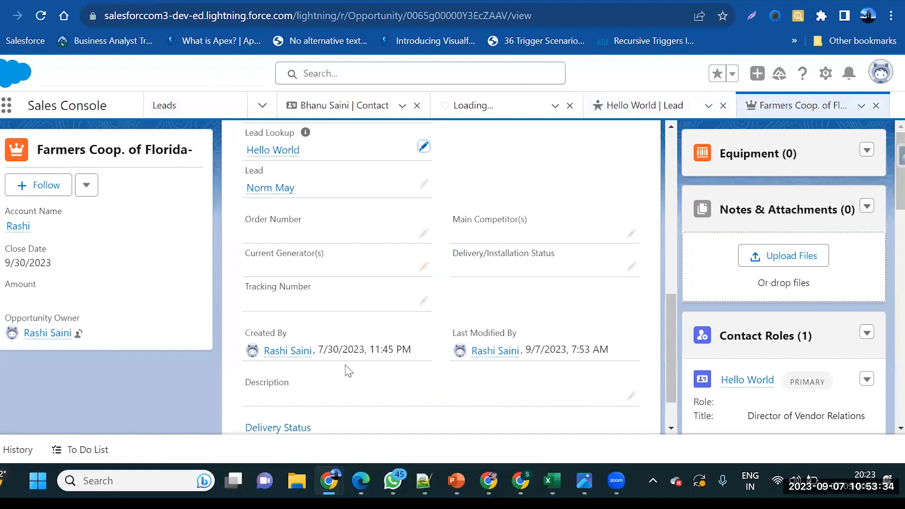
# Review the opportunity's saved lead fields and open the details of the lead linked in Lead Lookup.
pyautogui.scroll(8, 345, 367)
pyautogui.scroll(-6, 358, 396)
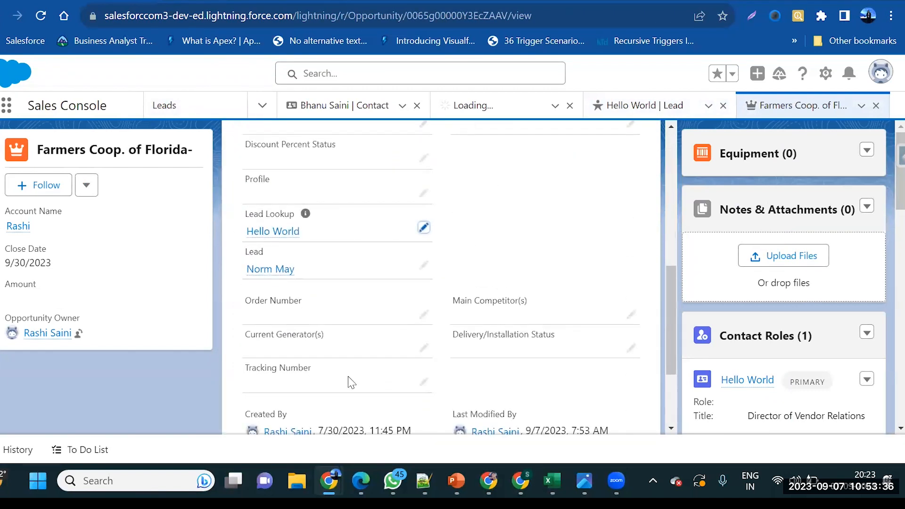
pyautogui.click(278, 232)
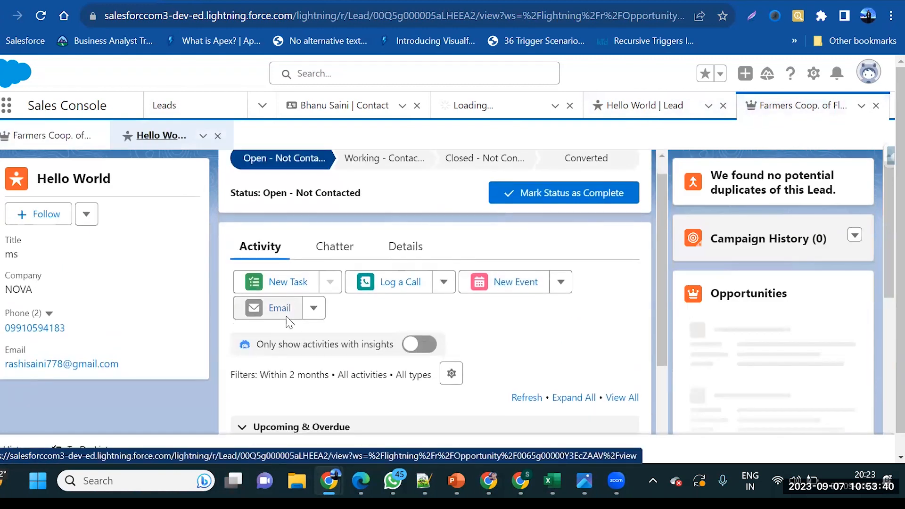
pyautogui.click(402, 247)
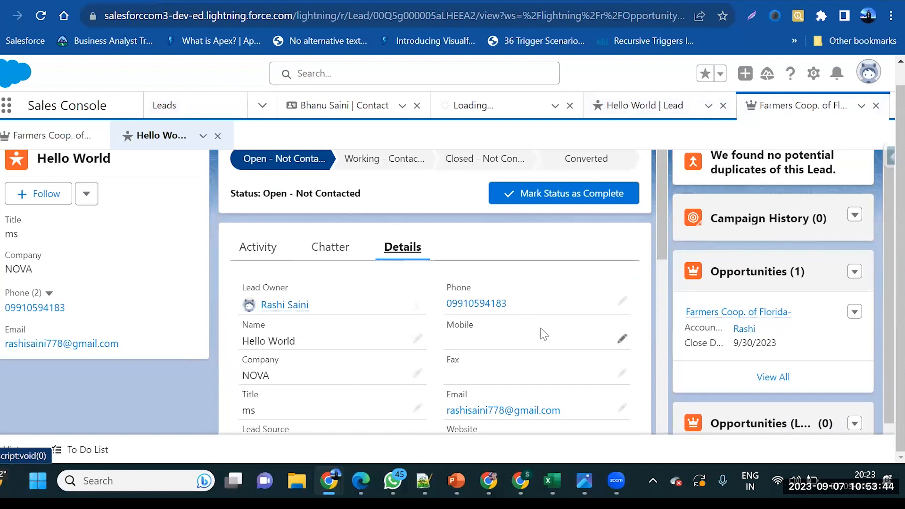
# Examine the Hello World lead's Opportunities related list and open its full view.
pyautogui.scroll(-1, 544, 334)
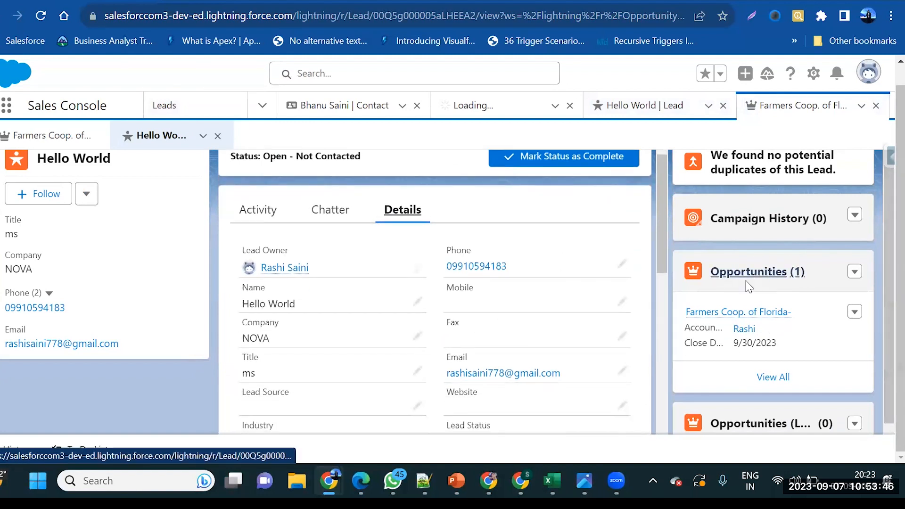
pyautogui.moveTo(688, 265); pyautogui.dragTo(878, 278)
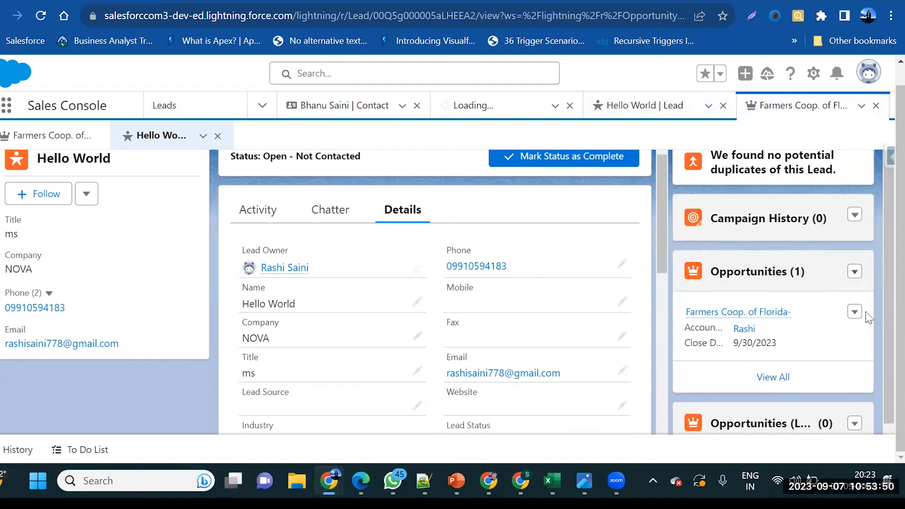
pyautogui.click(760, 376)
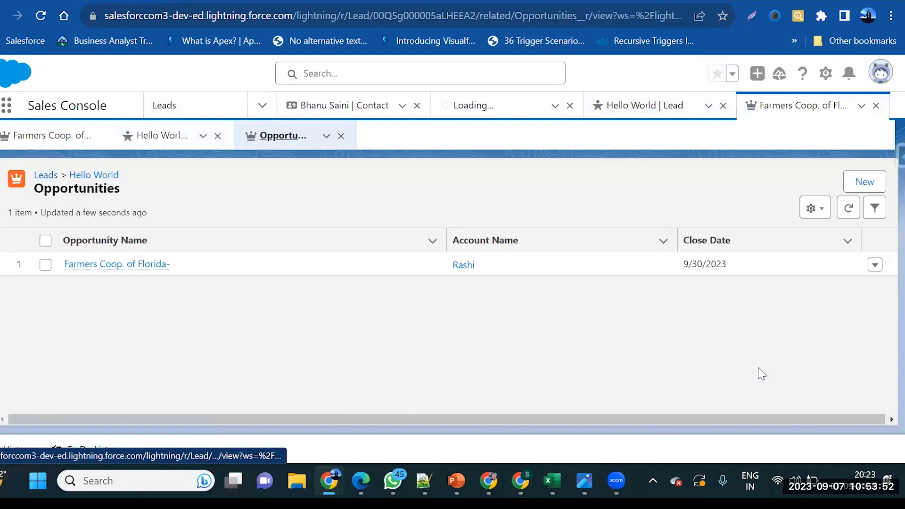
pyautogui.click(213, 242)
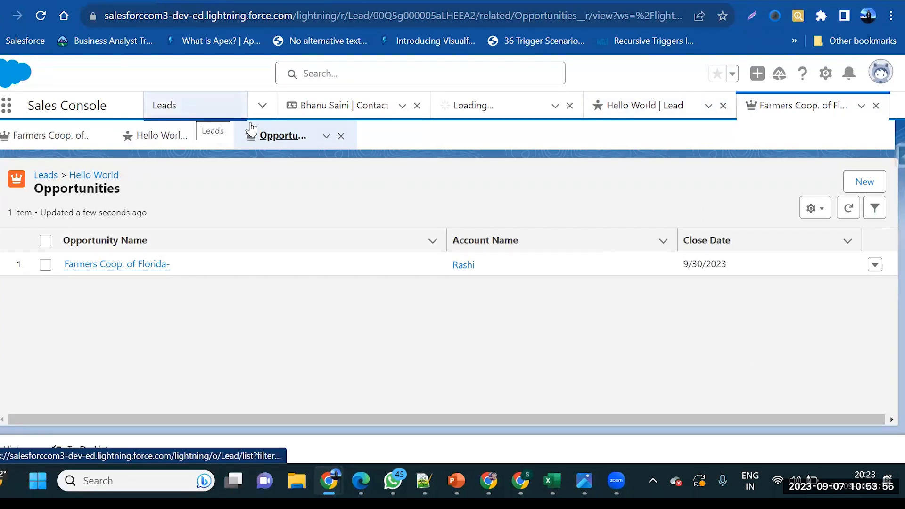
# Start a new opportunity from the Hello World lead's Opportunities related list and name it "test Hellp".
pyautogui.click(865, 187)
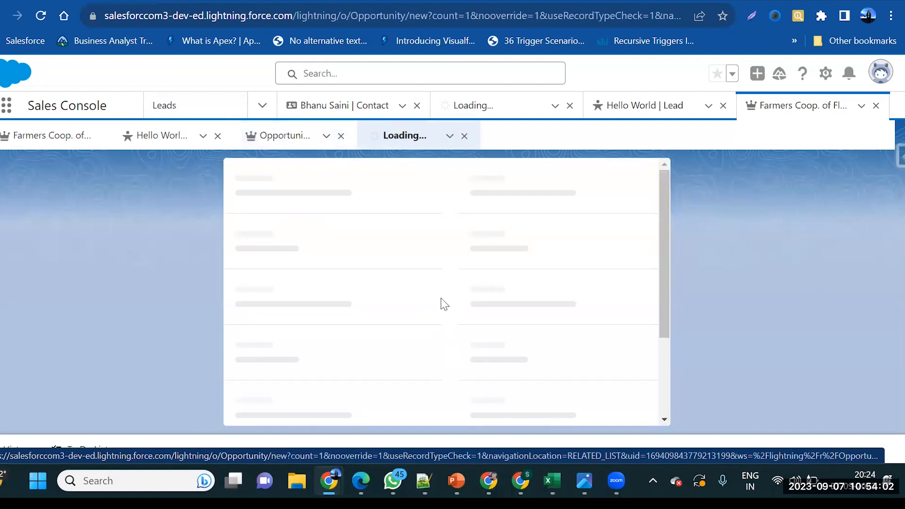
pyautogui.scroll(-2, 333, 348)
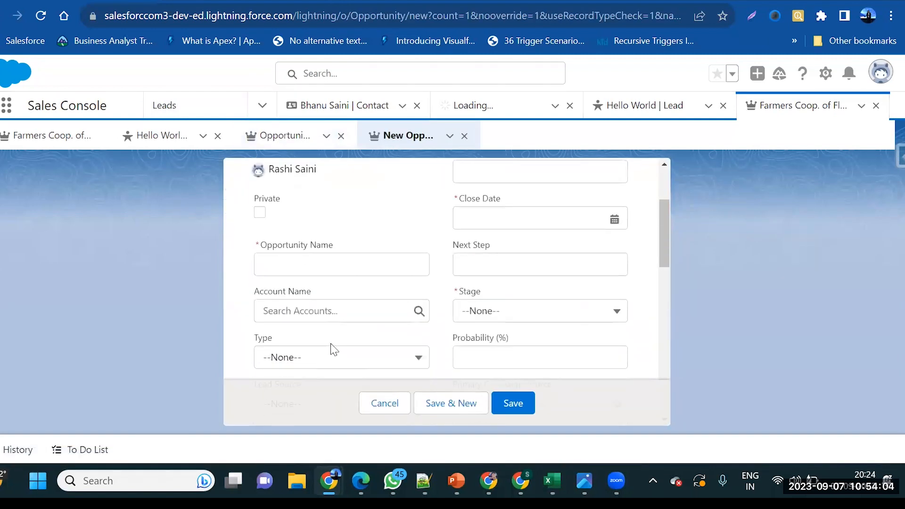
pyautogui.click(361, 268)
pyautogui.write('test ')
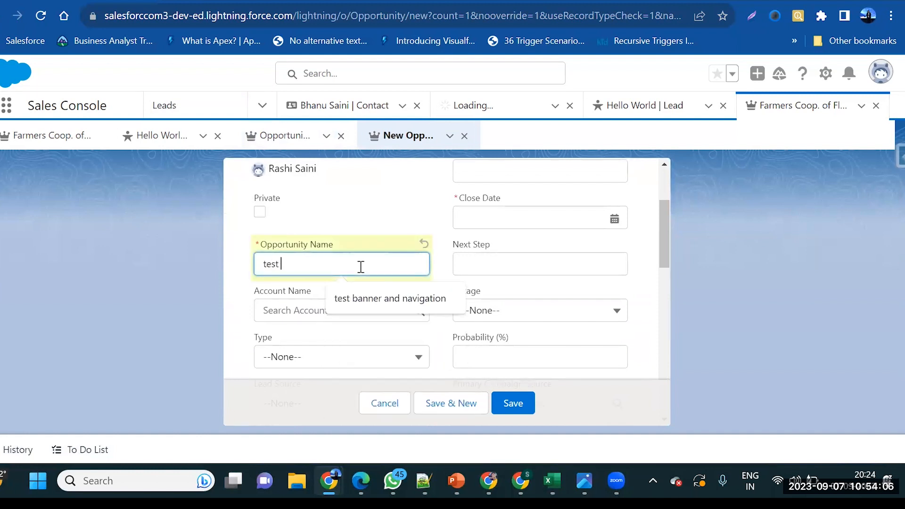
pyautogui.write('Hello')
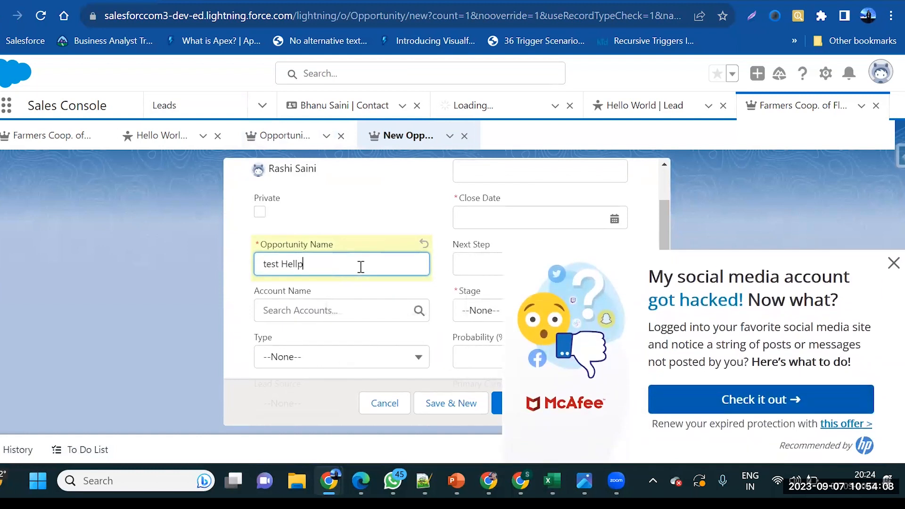
pyautogui.click(884, 250)
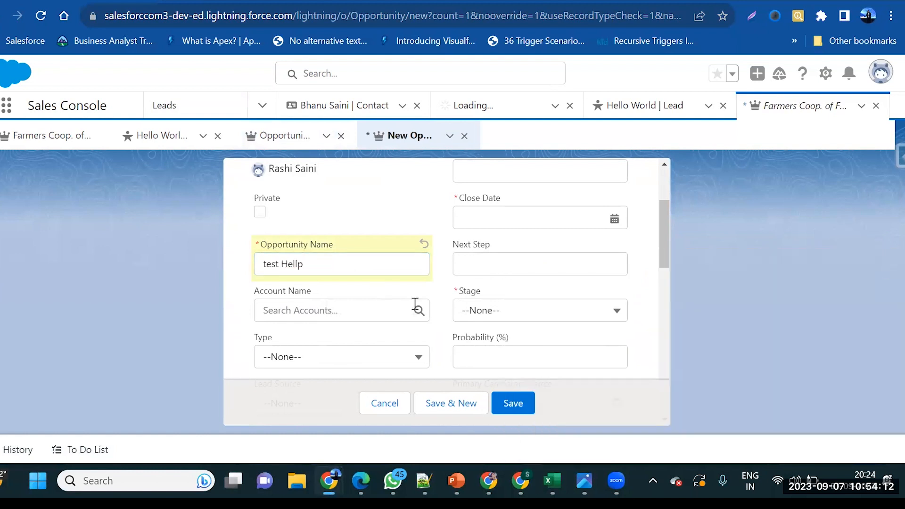
# Set the new opportunity's stage to Prospecting and its close date to 9/8/2023, and save it with the prefilled Lead Lookup.
pyautogui.click(477, 311)
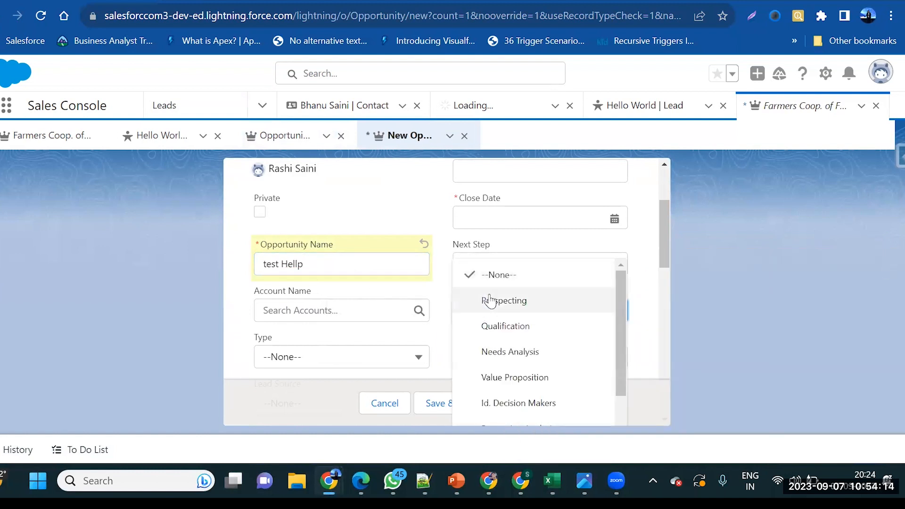
pyautogui.click(490, 300)
pyautogui.scroll(-2, 416, 314)
pyautogui.scroll(2, 536, 266)
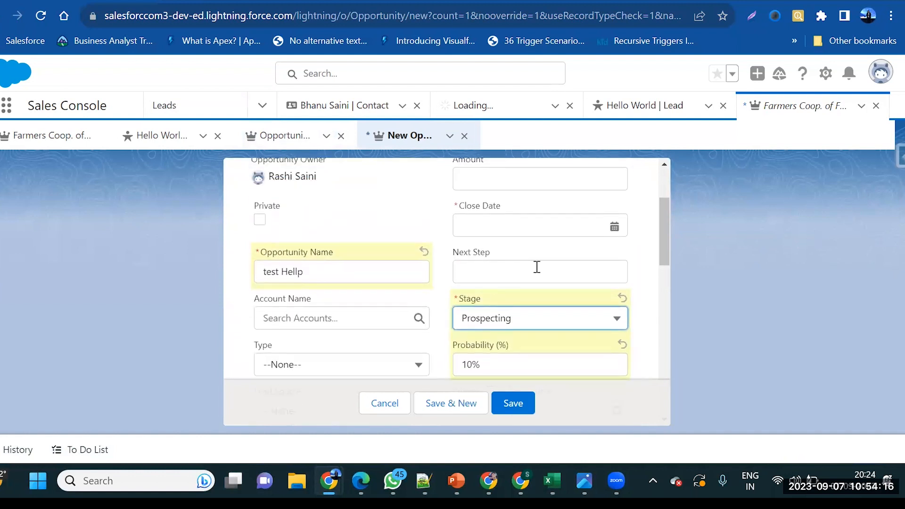
pyautogui.click(616, 231)
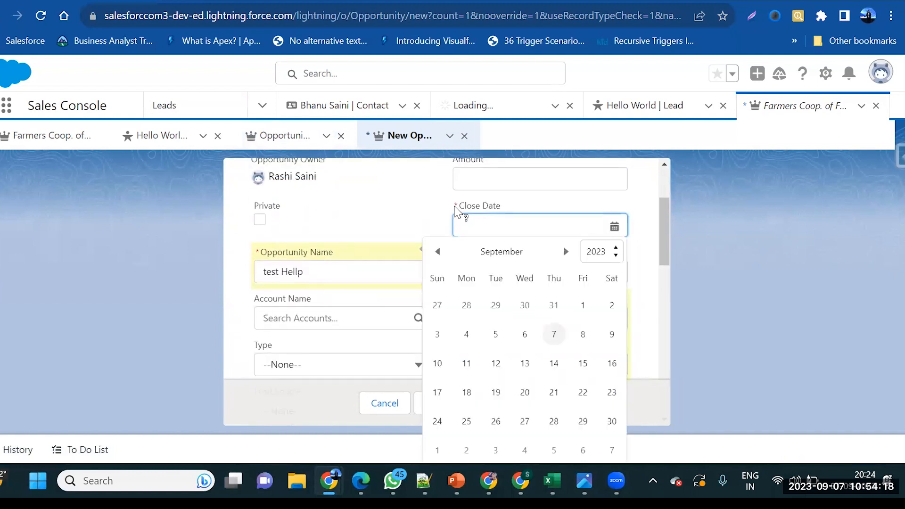
pyautogui.click(582, 334)
pyautogui.scroll(2, 527, 268)
pyautogui.scroll(-3, 526, 269)
pyautogui.scroll(-6, 527, 269)
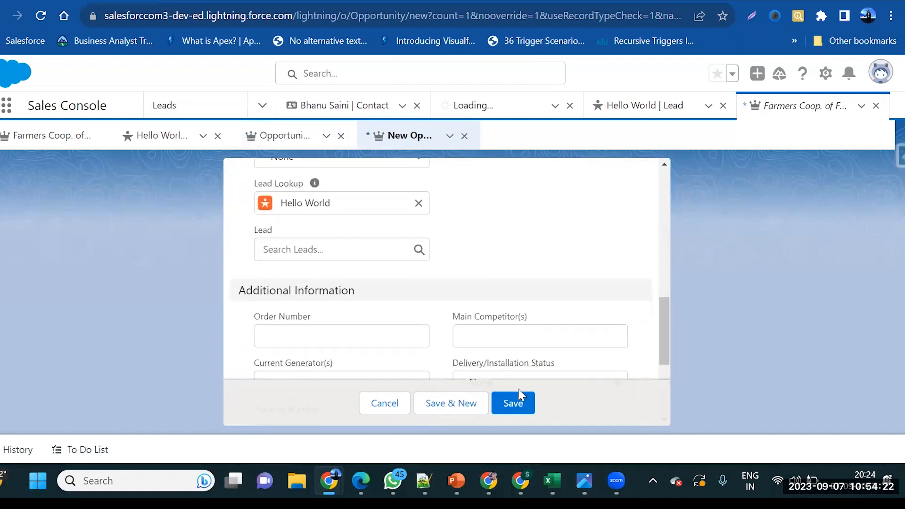
pyautogui.click(518, 404)
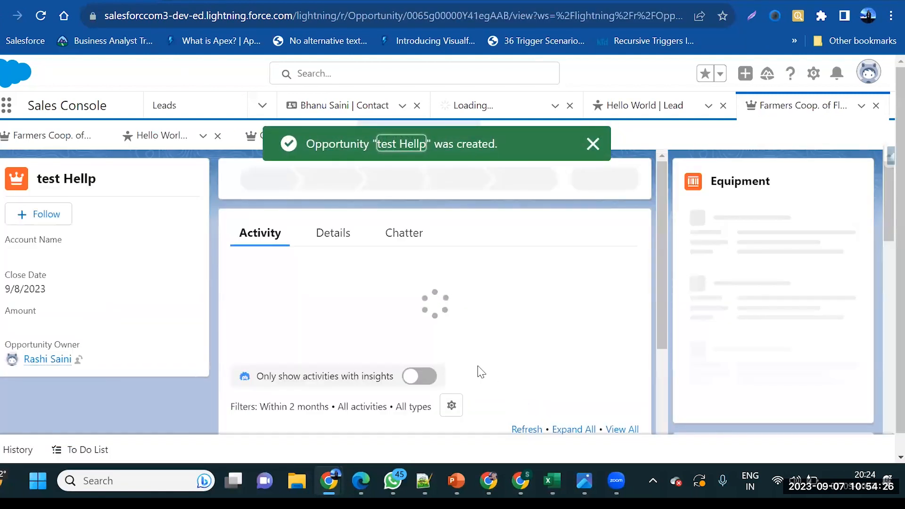
# Return to the Hello World lead and review its Opportunities related list and detail fields.
pyautogui.click(37, 134)
pyautogui.click(186, 140)
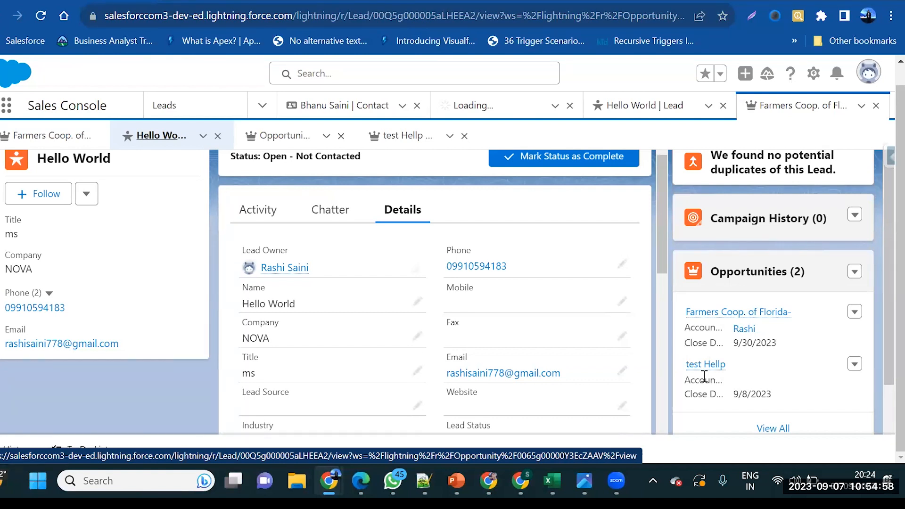
pyautogui.scroll(-1, 701, 374)
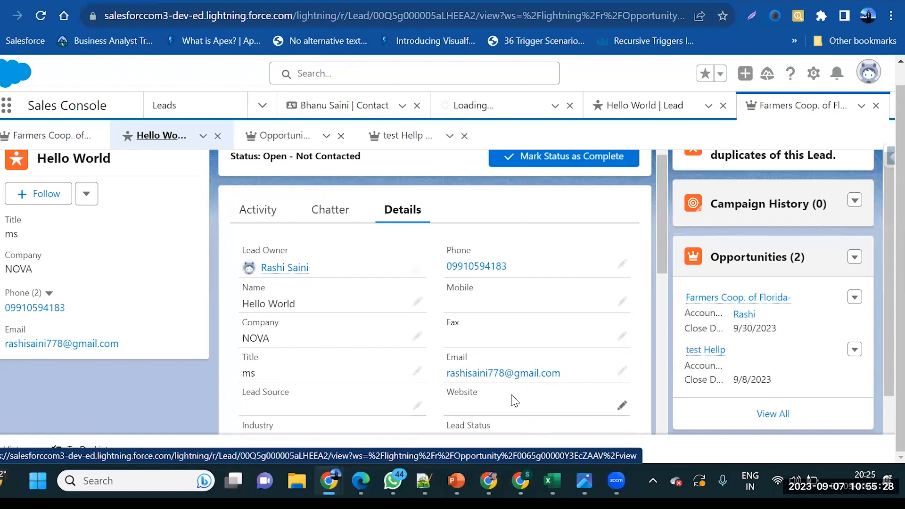
pyautogui.scroll(-5, 474, 316)
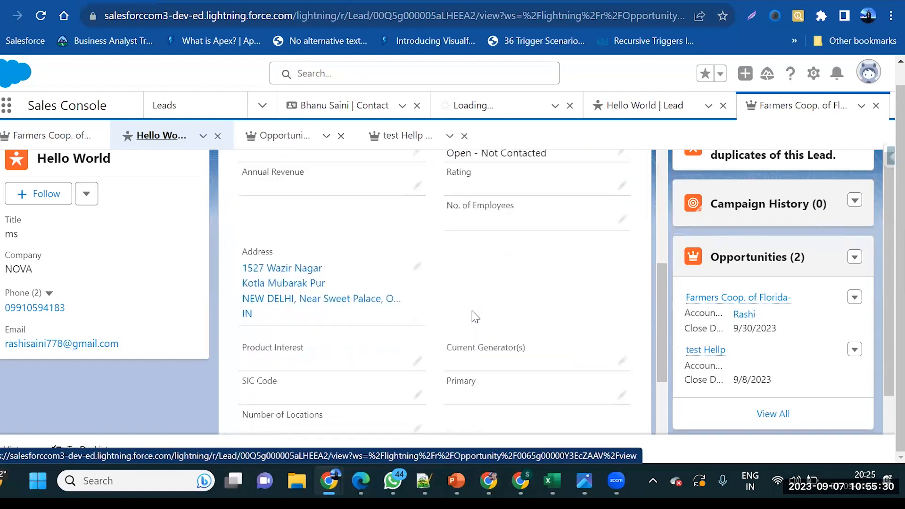
pyautogui.scroll(-3, 474, 316)
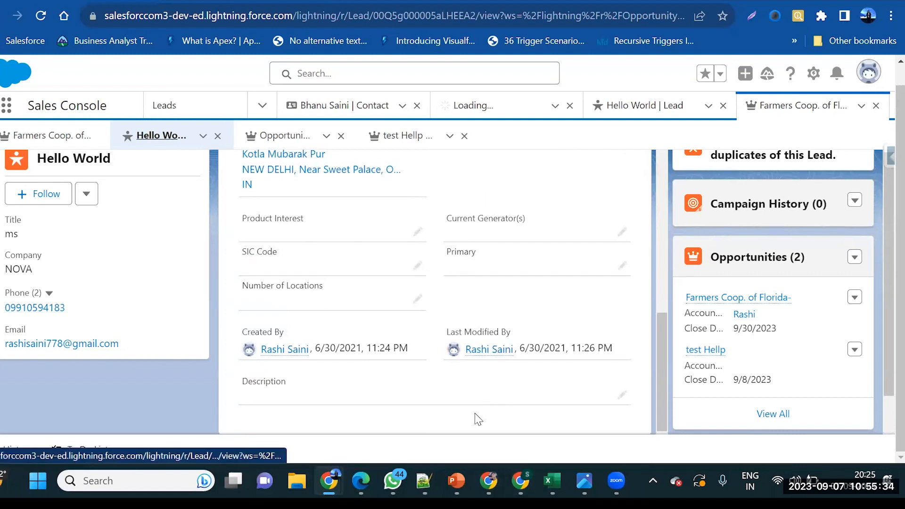
# Close the open opportunity, lead, loading and contact records to return to the All Open Leads list.
pyautogui.click(878, 106)
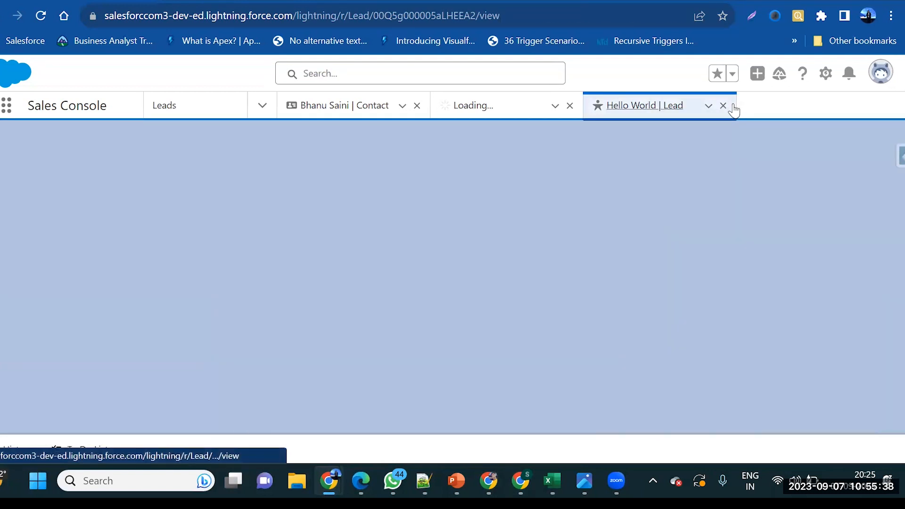
pyautogui.click(729, 106)
pyautogui.click(742, 106)
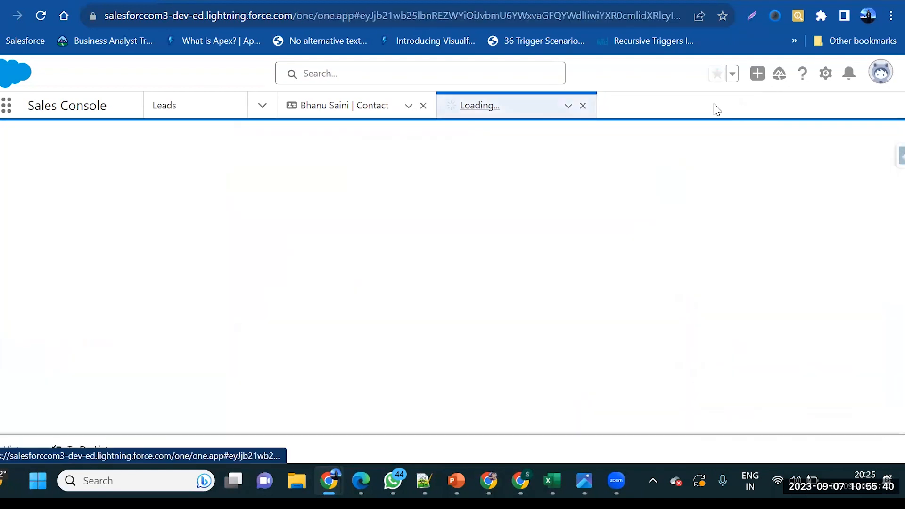
pyautogui.click(583, 106)
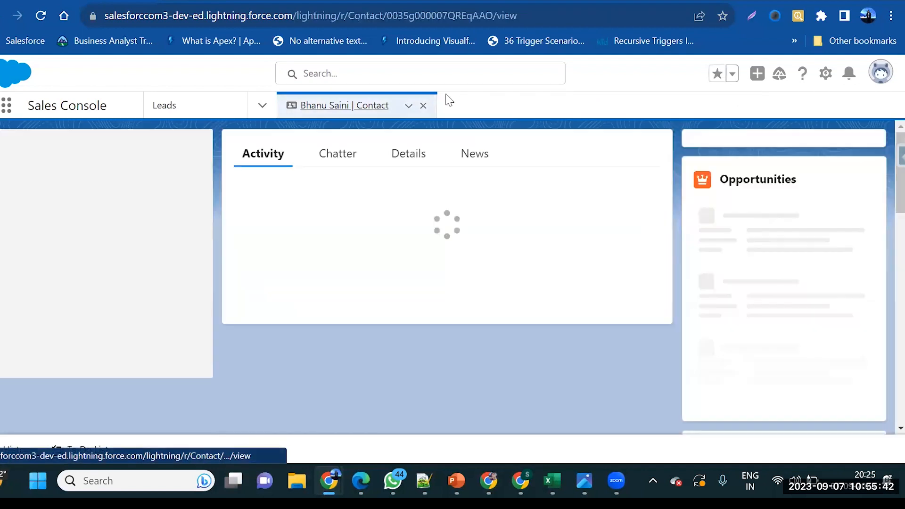
pyautogui.click(424, 107)
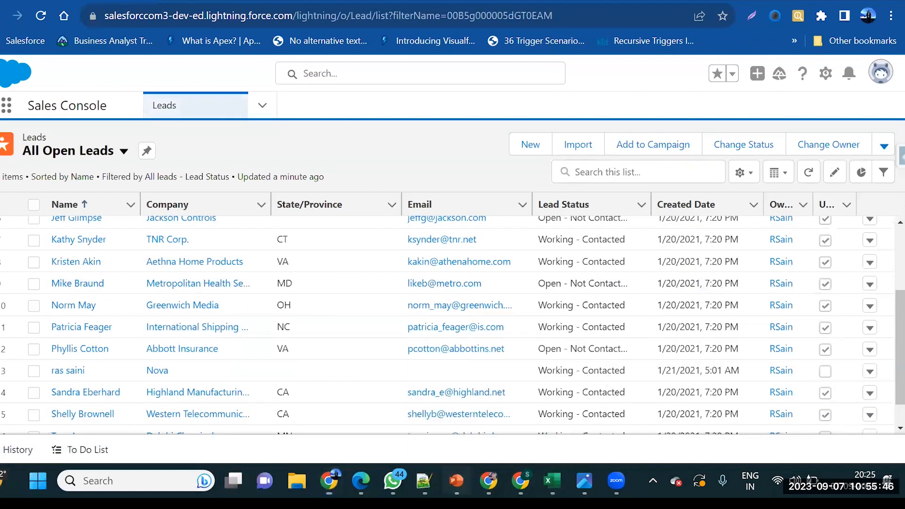
# Switch to the PowerPoint presentation and go to the last slide, on creating an account and contacts.
pyautogui.moveTo(456, 481)
pyautogui.click(510, 417)
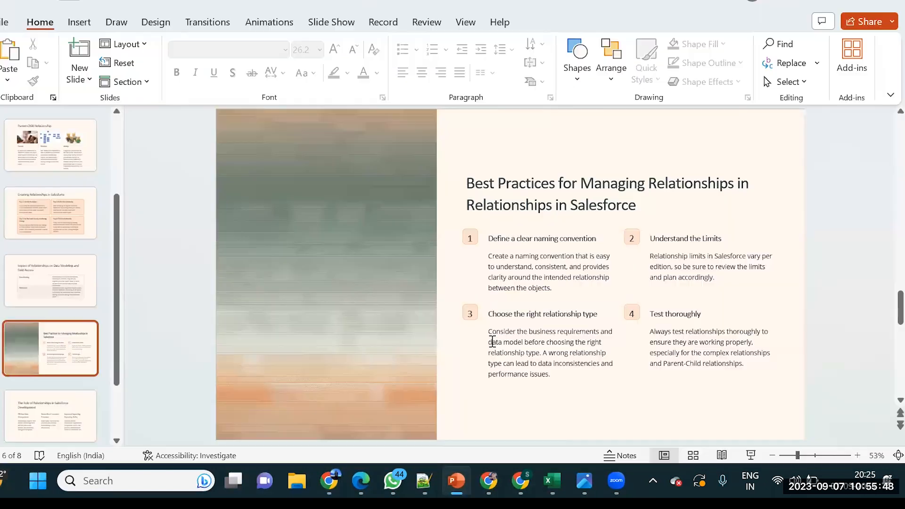
pyautogui.scroll(-2, 492, 342)
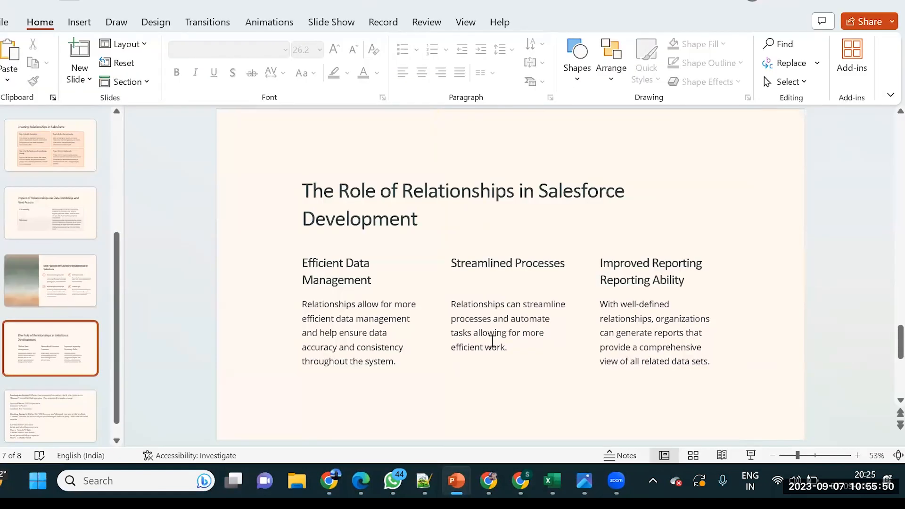
pyautogui.scroll(-1, 492, 342)
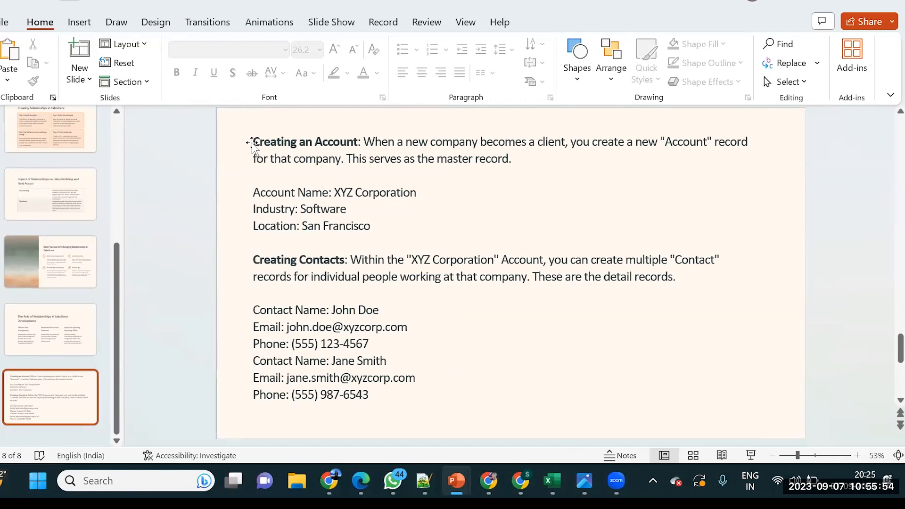
# Walk through the slide's "Creating an Account" section, highlighting its heading, description and the account name, industry and location values.
pyautogui.click(357, 143)
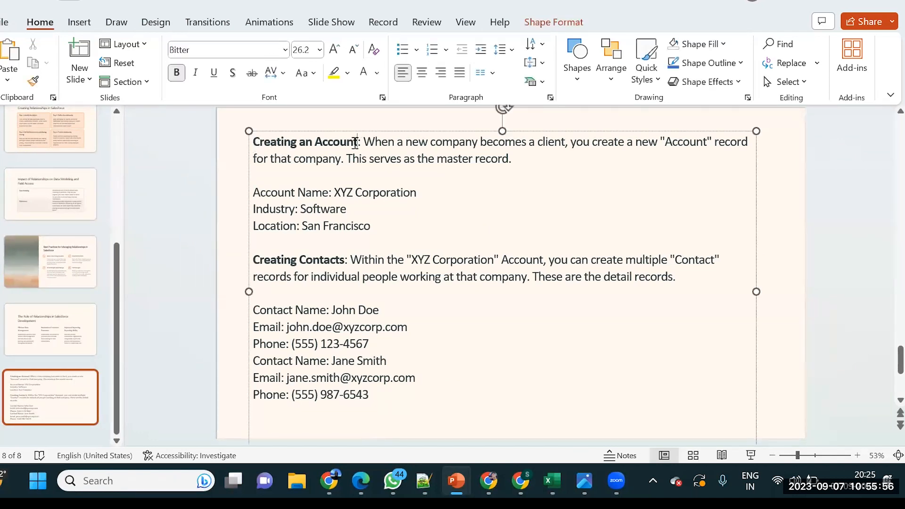
pyautogui.moveTo(357, 143); pyautogui.dragTo(253, 142)
pyautogui.click(381, 149)
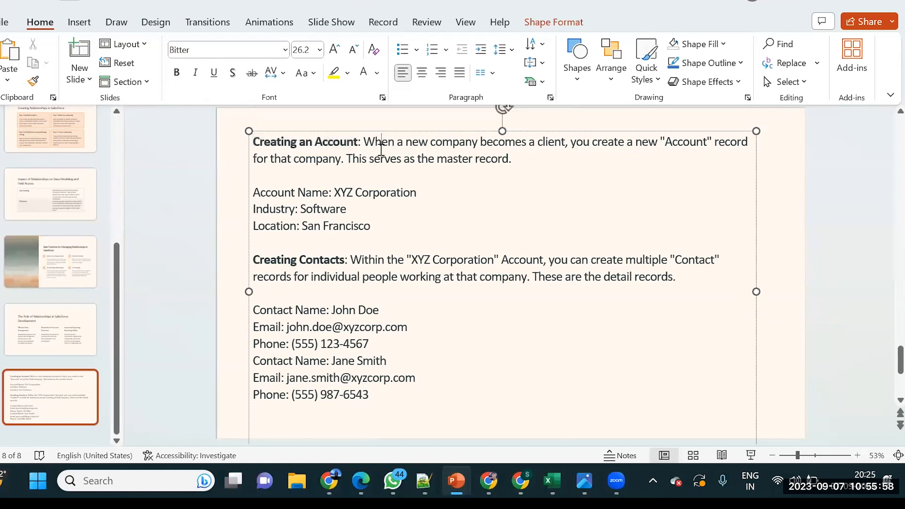
pyautogui.moveTo(364, 143); pyautogui.dragTo(730, 154)
pyautogui.click(374, 208)
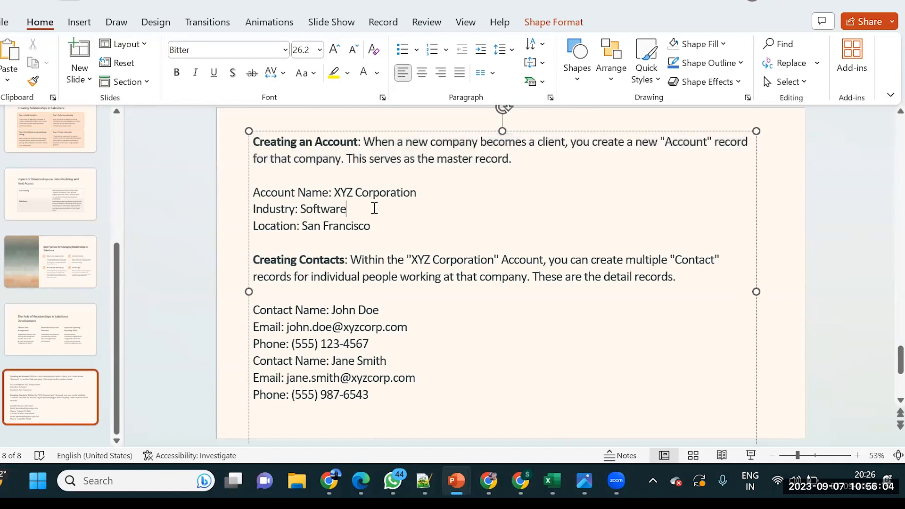
pyautogui.doubleClick(355, 191)
pyautogui.doubleClick(344, 192)
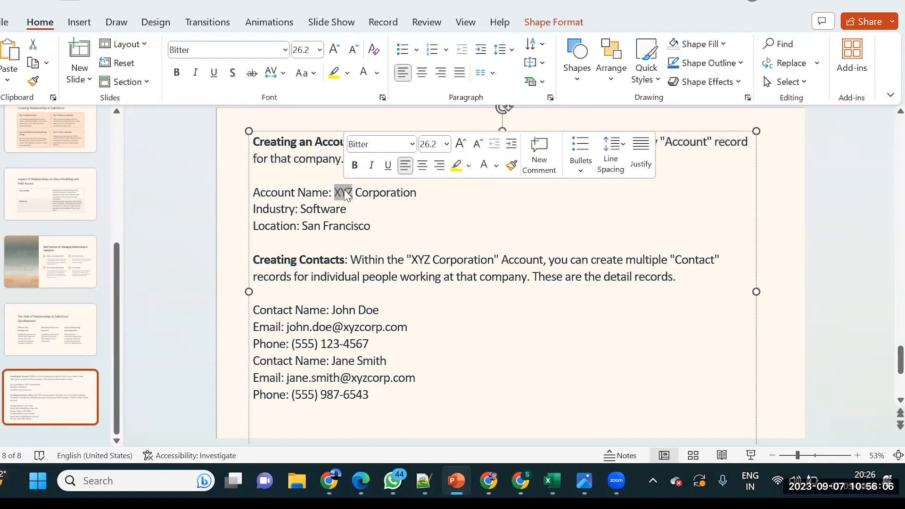
pyautogui.doubleClick(323, 209)
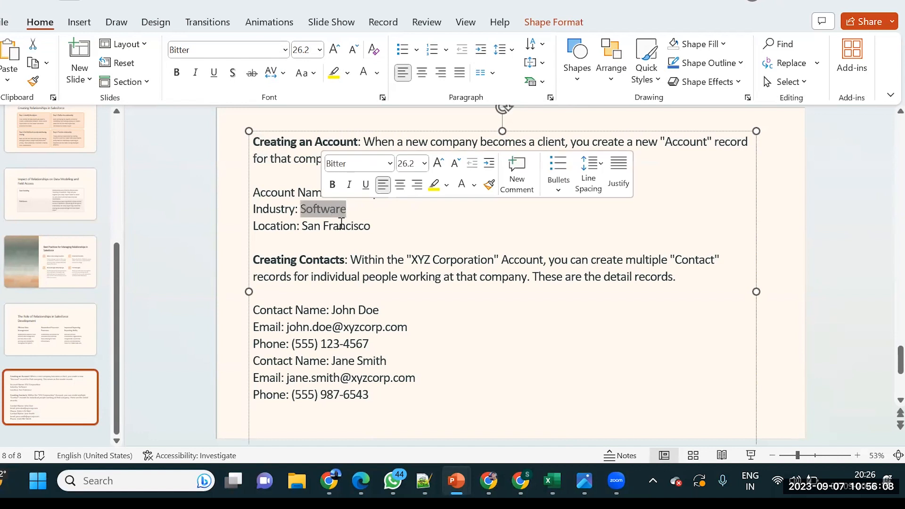
pyautogui.click(340, 223)
pyautogui.doubleClick(340, 224)
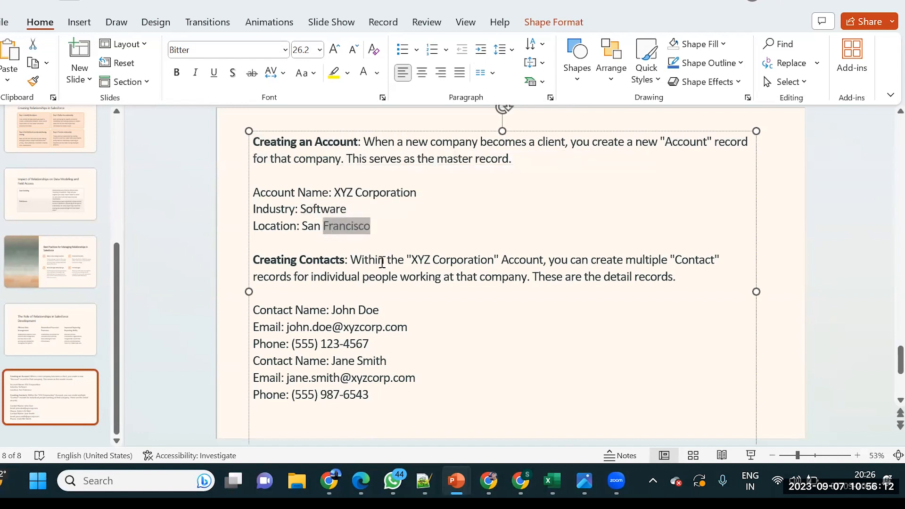
# Walk through the slide's "Creating Contacts" section, highlighting the Contacts heading and the XYZ Corporation account reference.
pyautogui.click(284, 262)
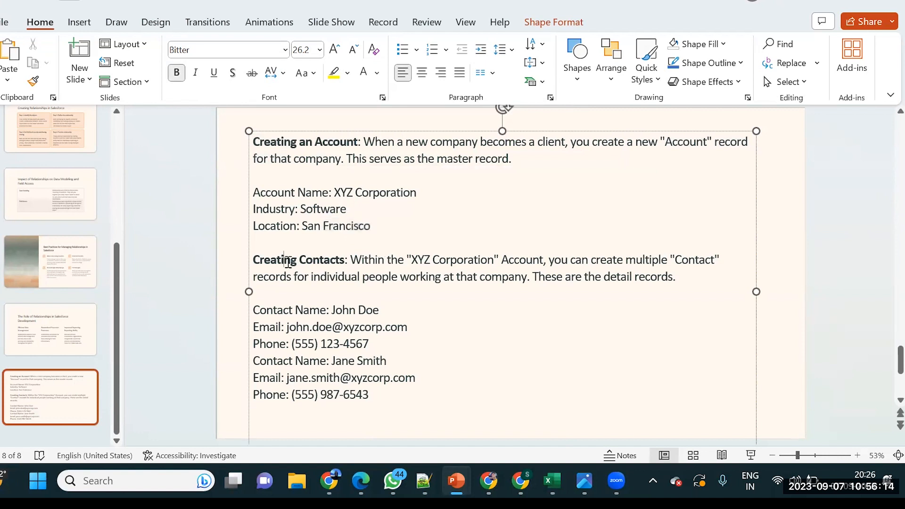
pyautogui.doubleClick(312, 262)
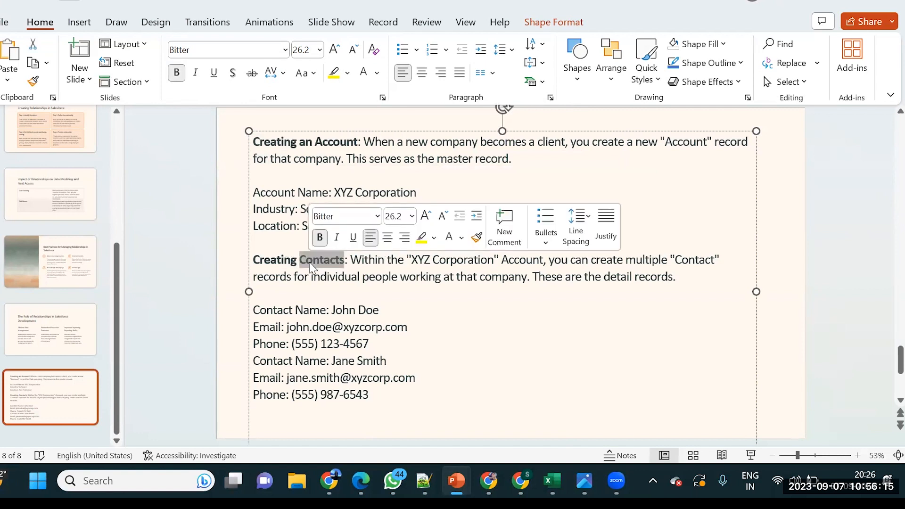
pyautogui.doubleClick(447, 262)
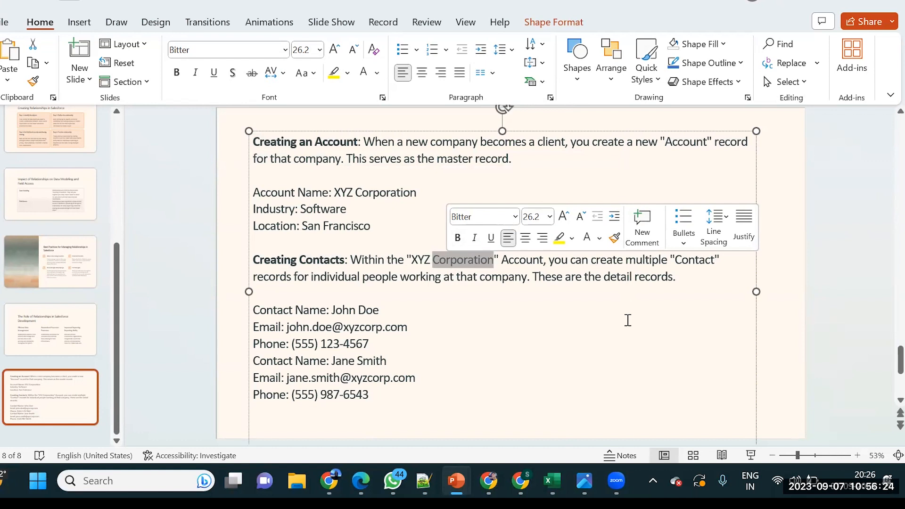
pyautogui.click(431, 384)
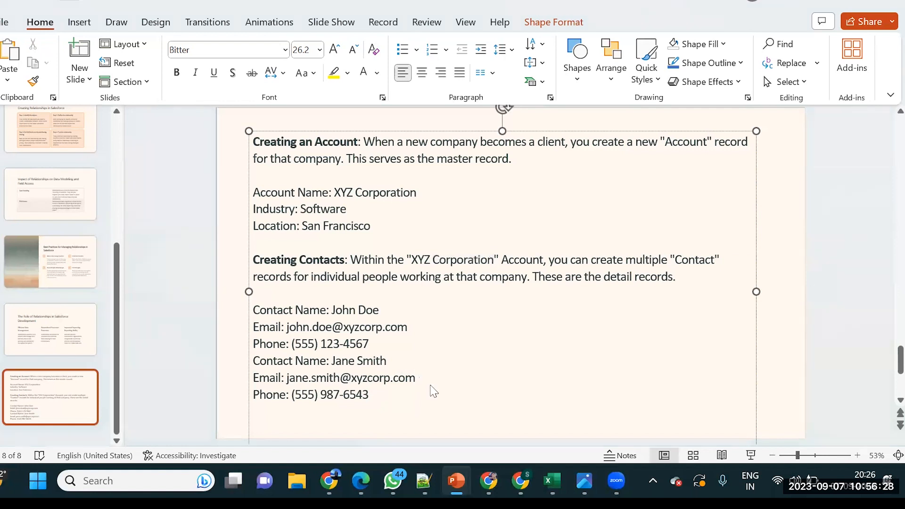
# Switch back to Salesforce in the browser and open the Object Manager in Setup.
pyautogui.hotkey('alt', 'Tab')
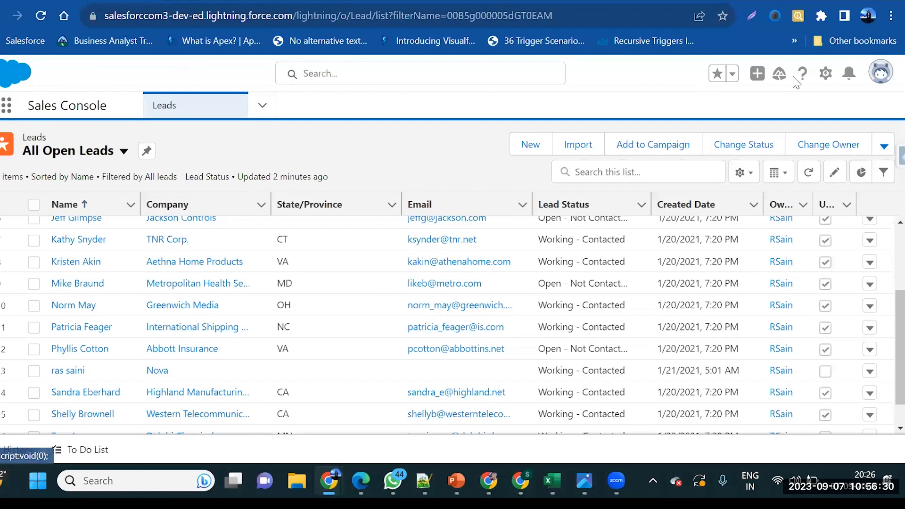
pyautogui.click(825, 74)
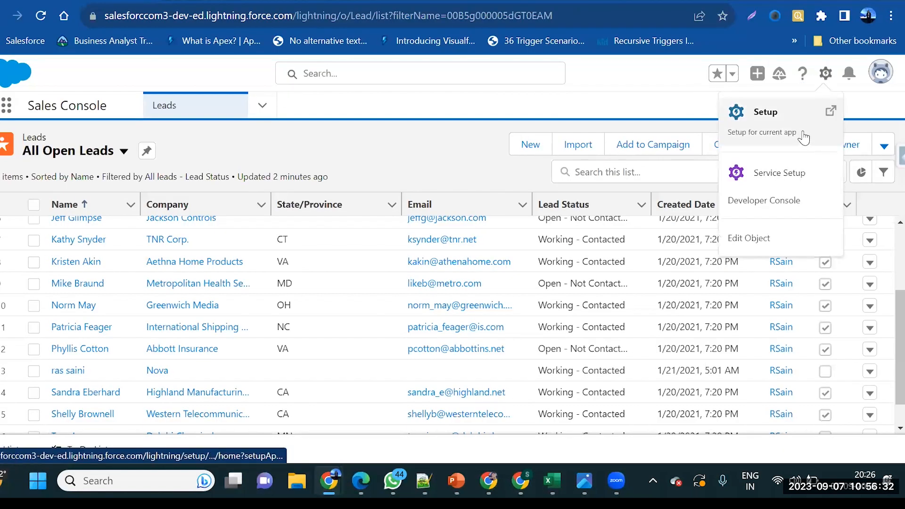
pyautogui.click(806, 137)
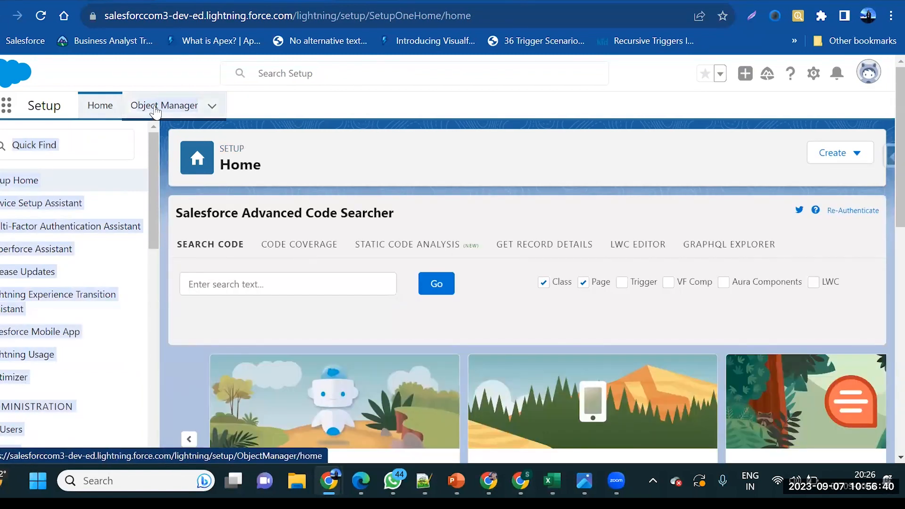
pyautogui.click(155, 112)
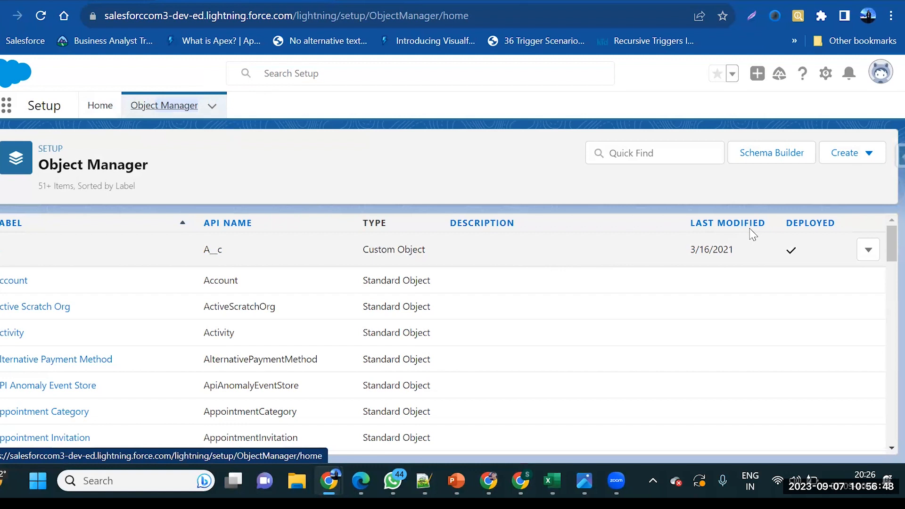
# Search the Object Manager for "conta" and open the Contact standard object.
pyautogui.scroll(-1, 589, 303)
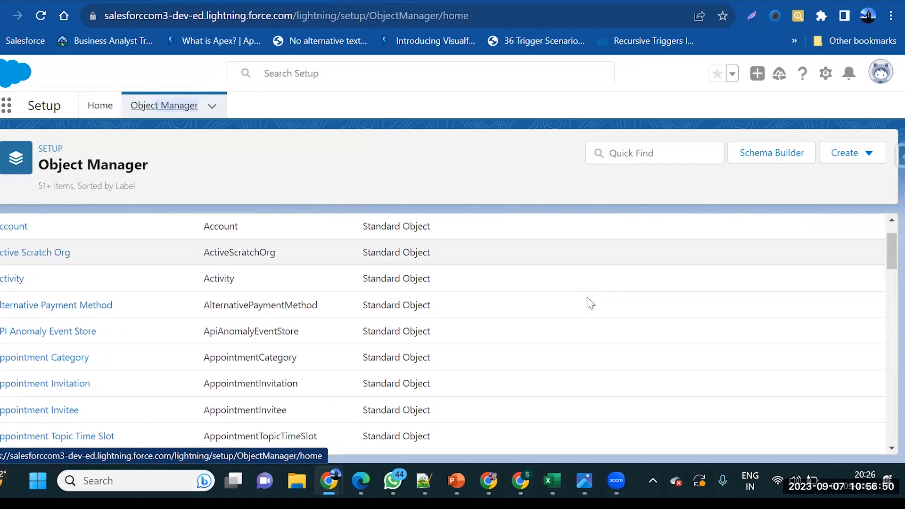
pyautogui.scroll(-1, 370, 301)
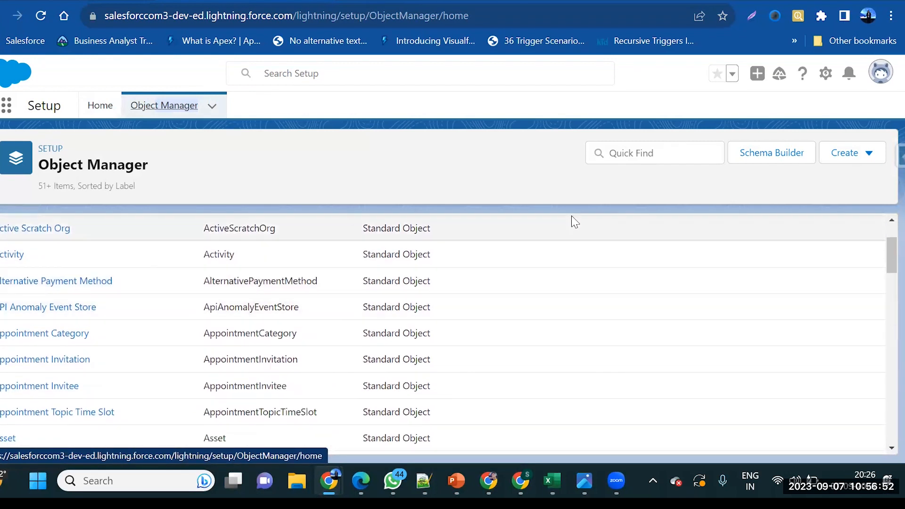
pyautogui.scroll(2, 570, 222)
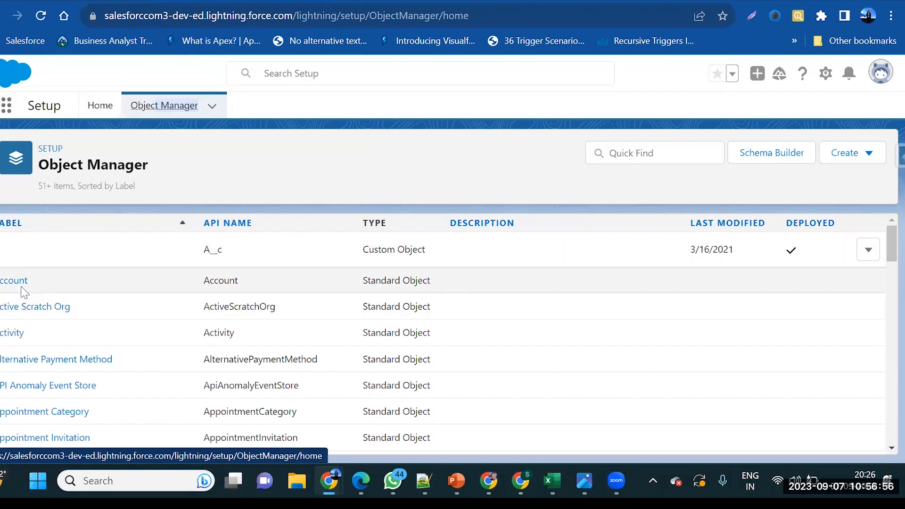
pyautogui.scroll(-4, 24, 290)
pyautogui.click(647, 146)
pyautogui.write('cont')
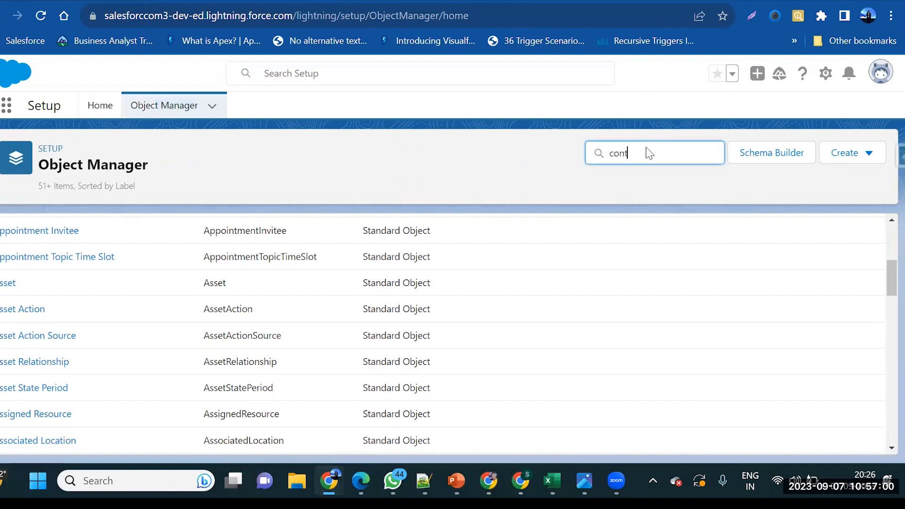
pyautogui.write('a')
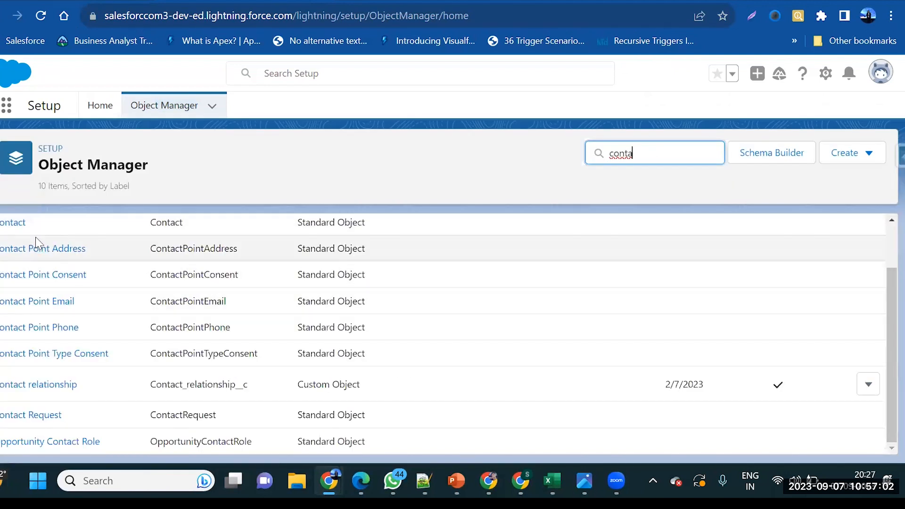
pyautogui.click(15, 225)
# Start a new custom field on the Contact object and examine the data types offered, checking for relationship types.
pyautogui.click(95, 248)
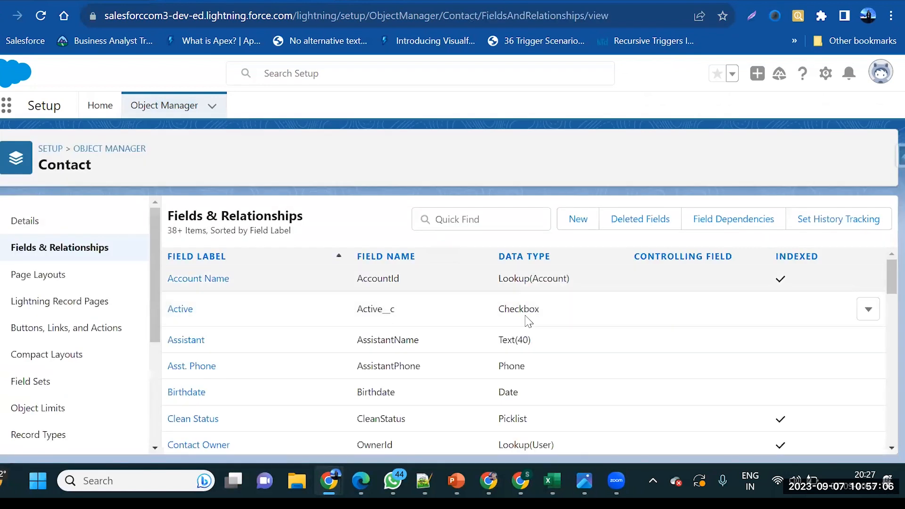
pyautogui.click(584, 225)
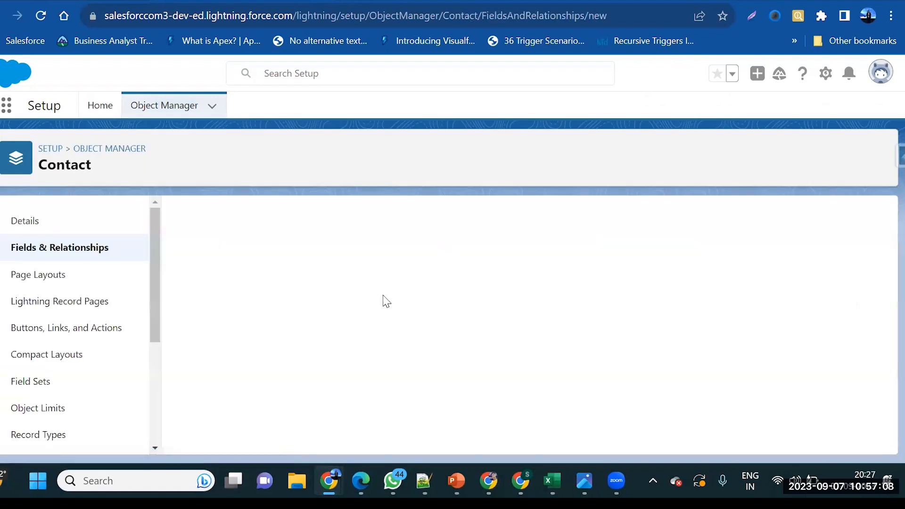
pyautogui.scroll(-3, 252, 359)
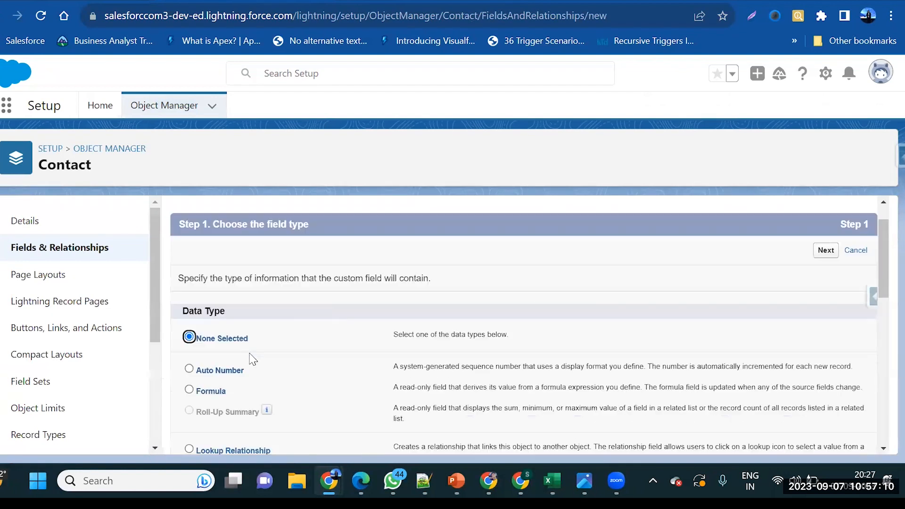
pyautogui.scroll(-2, 228, 366)
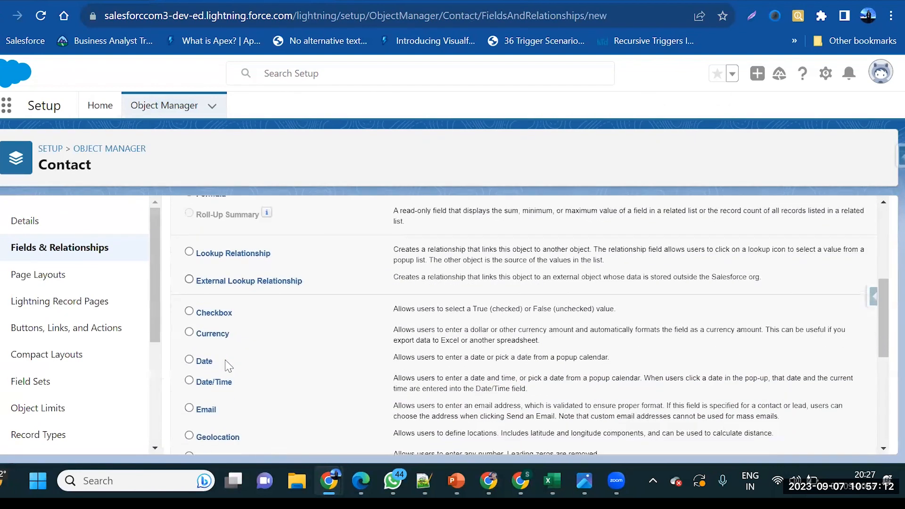
pyautogui.scroll(2, 228, 366)
pyautogui.scroll(-8, 228, 366)
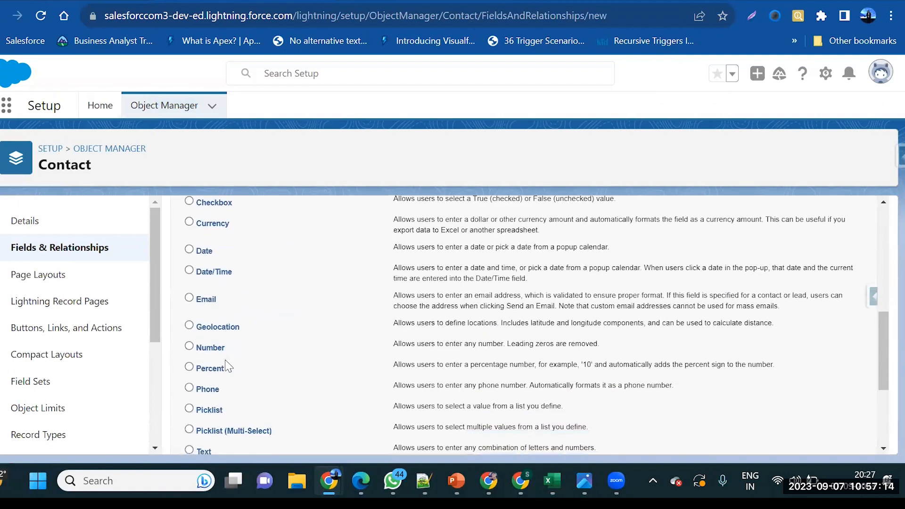
pyautogui.scroll(10, 229, 366)
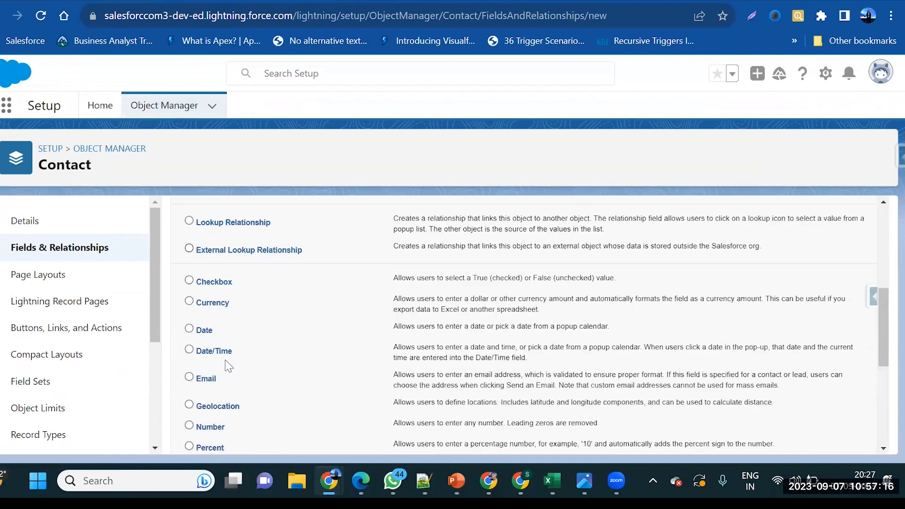
pyautogui.scroll(-4, 228, 367)
pyautogui.scroll(5, 228, 366)
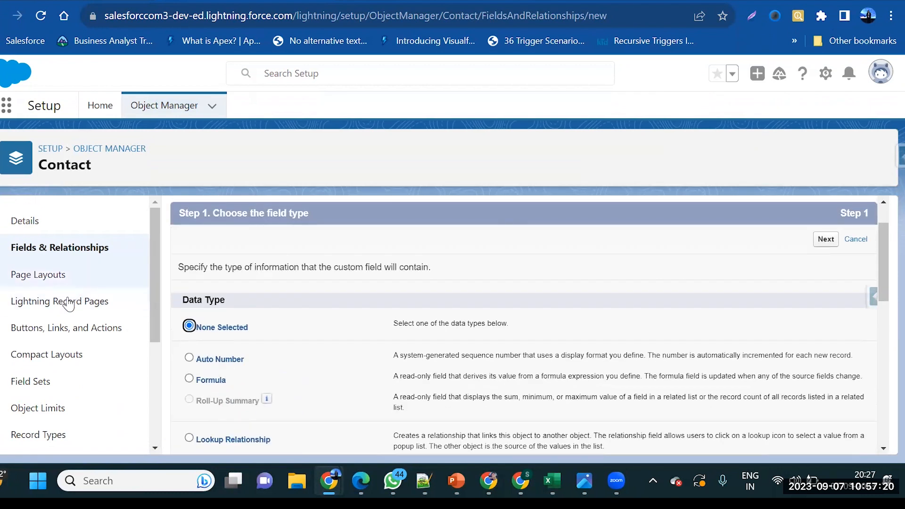
# Return to the Object Manager and start a new custom field on the Account object.
pyautogui.click(100, 106)
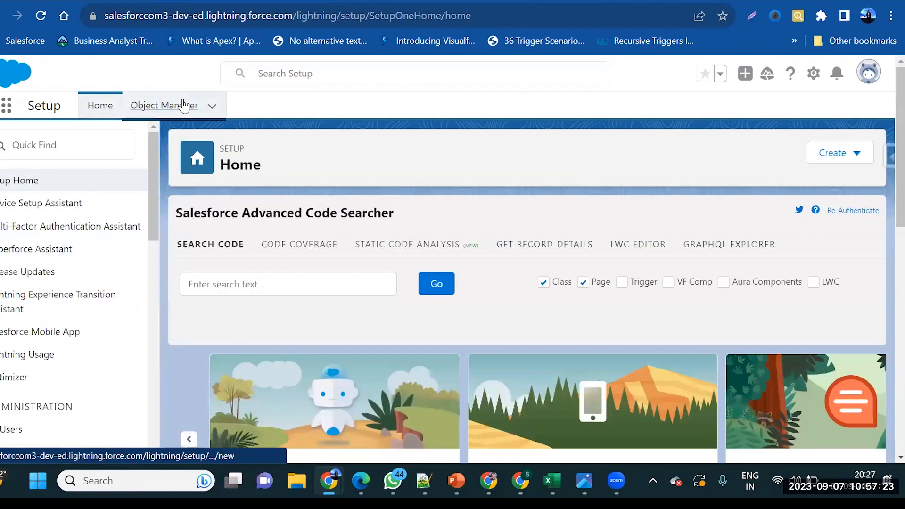
pyautogui.click(182, 105)
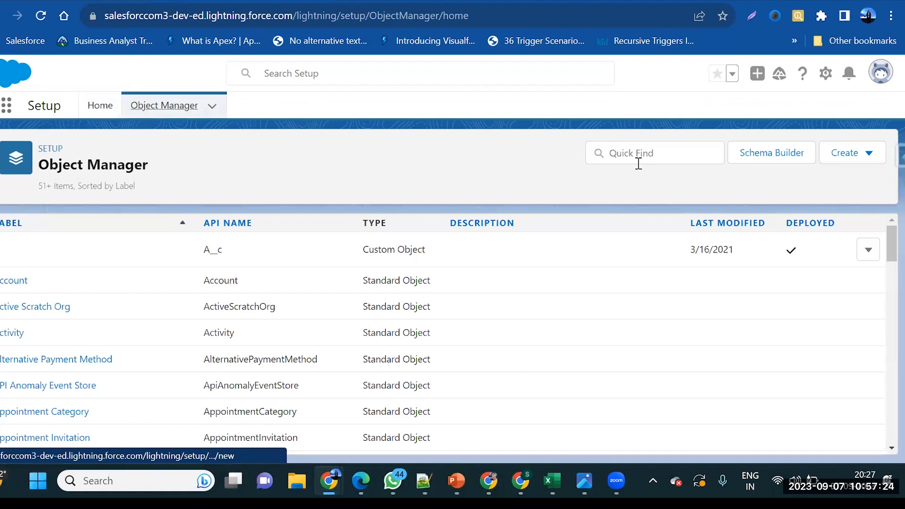
pyautogui.click(14, 282)
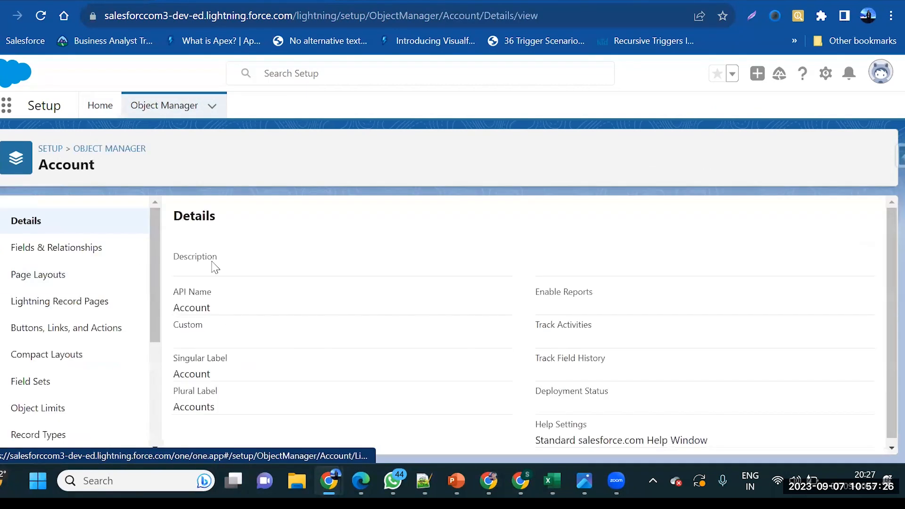
pyautogui.click(117, 261)
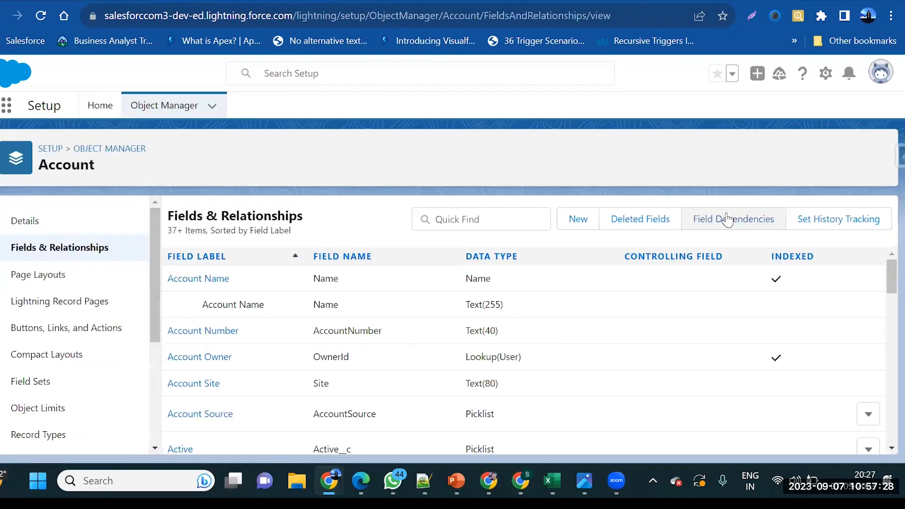
pyautogui.click(572, 229)
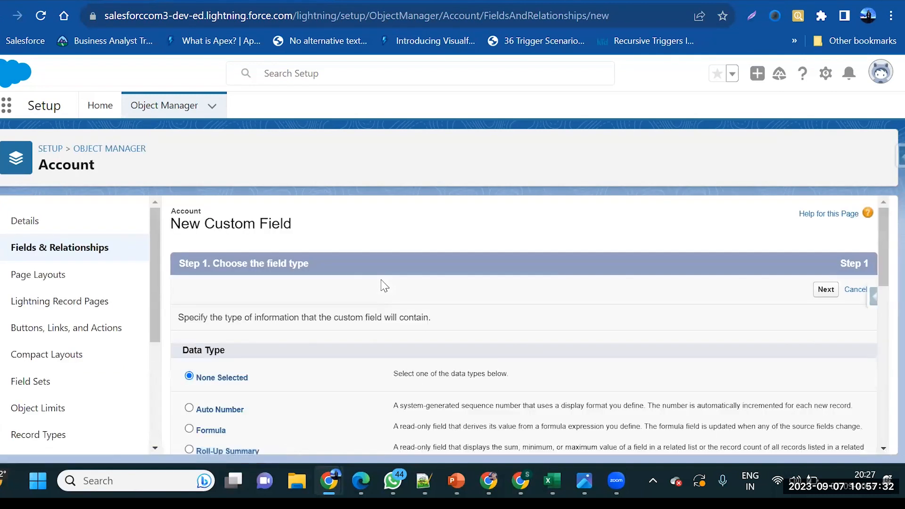
# Examine the data types offered for a new Account custom field, focusing on the relationship options.
pyautogui.scroll(-3, 384, 286)
pyautogui.scroll(-1, 296, 363)
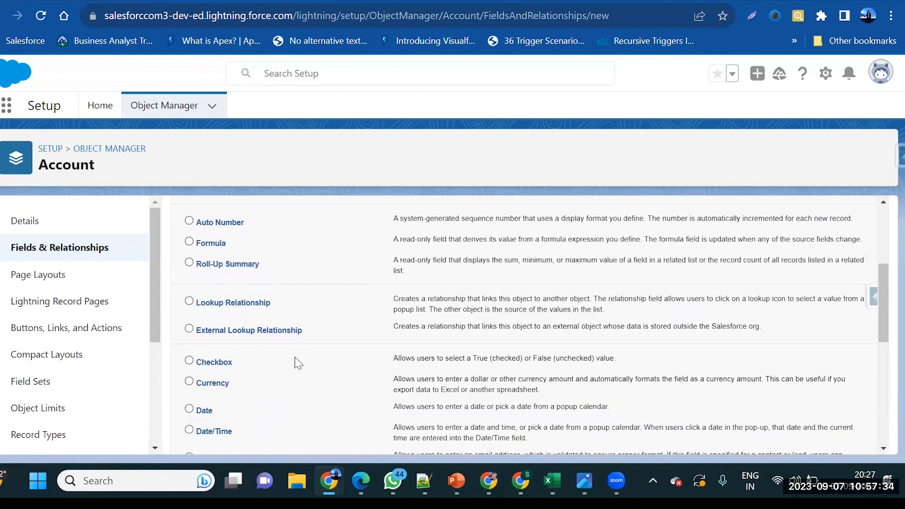
pyautogui.scroll(-5, 296, 362)
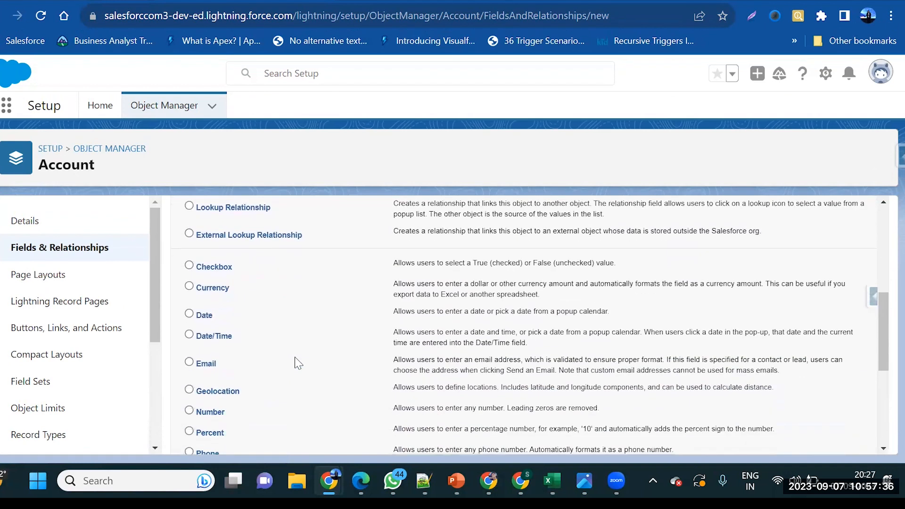
pyautogui.scroll(-2, 296, 363)
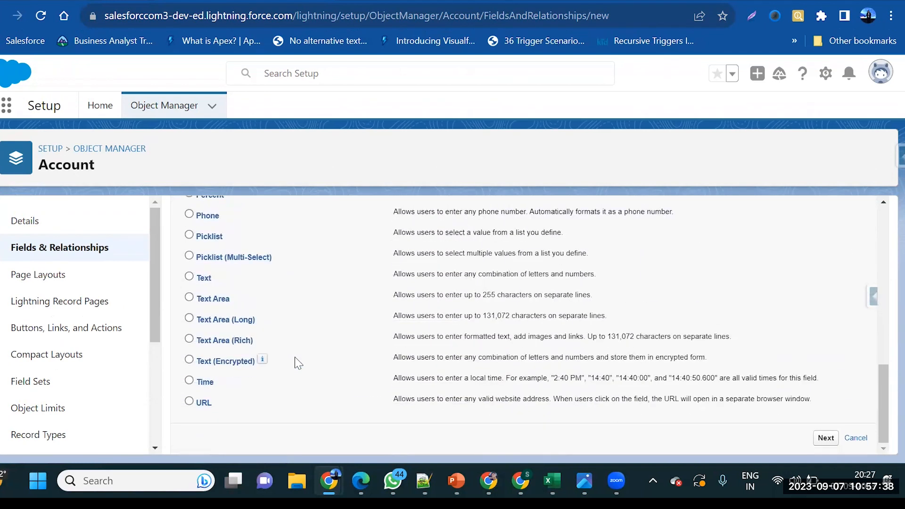
pyautogui.scroll(7, 295, 363)
pyautogui.scroll(2, 296, 363)
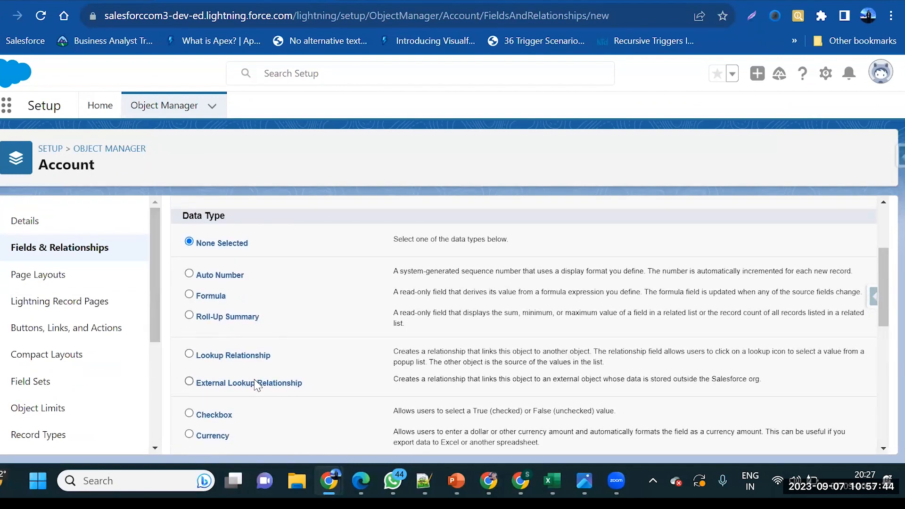
pyautogui.scroll(-2, 255, 384)
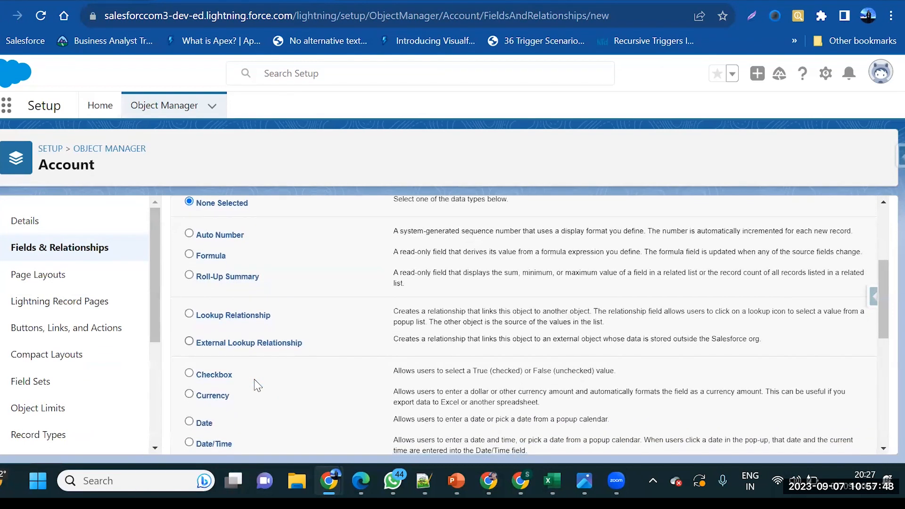
pyautogui.scroll(1, 257, 385)
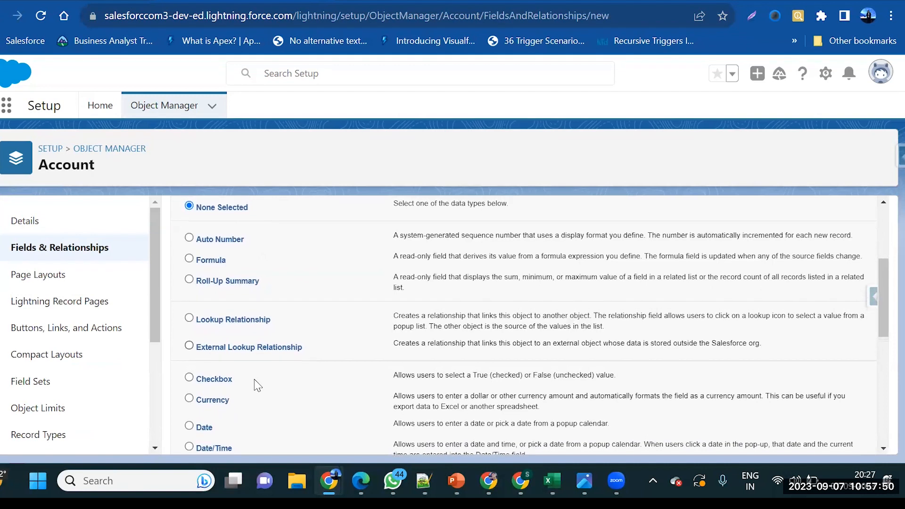
pyautogui.scroll(1, 257, 385)
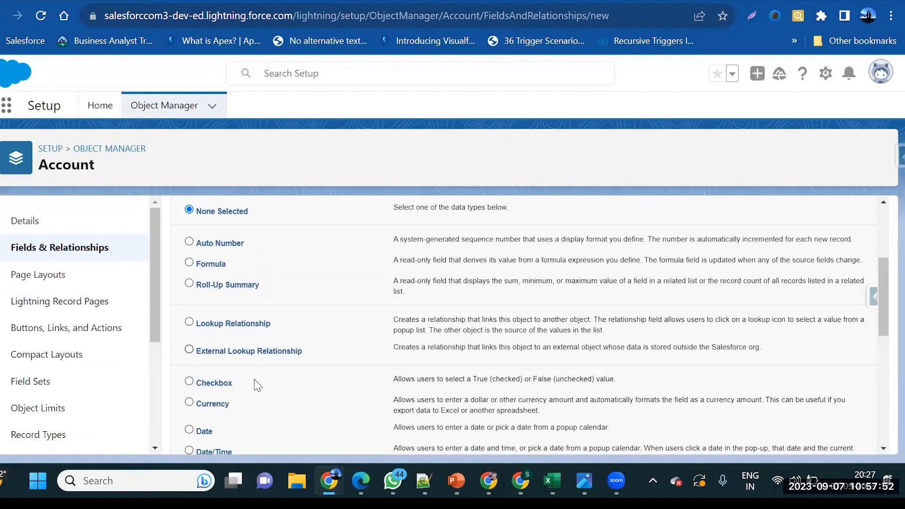
pyautogui.scroll(3, 255, 384)
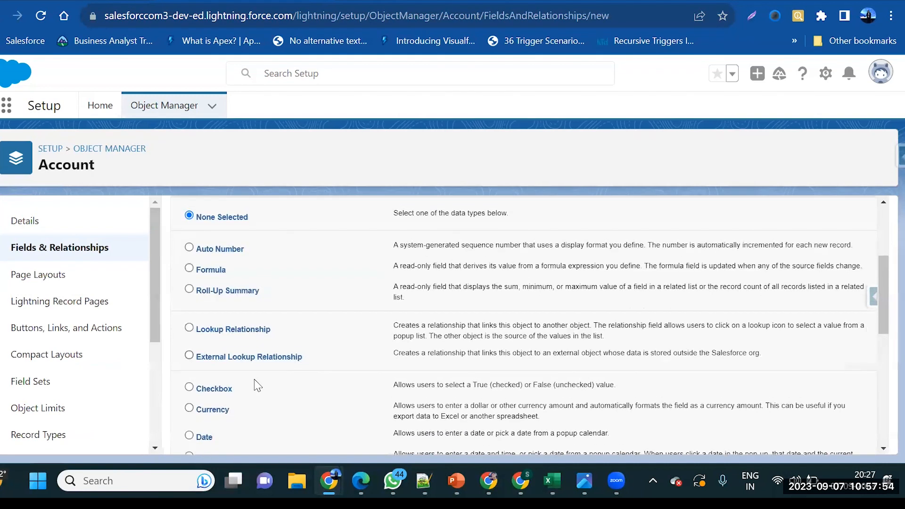
# Start a new custom field on the custom object A and highlight the Master-Detail Relationship data type.
pyautogui.click(187, 108)
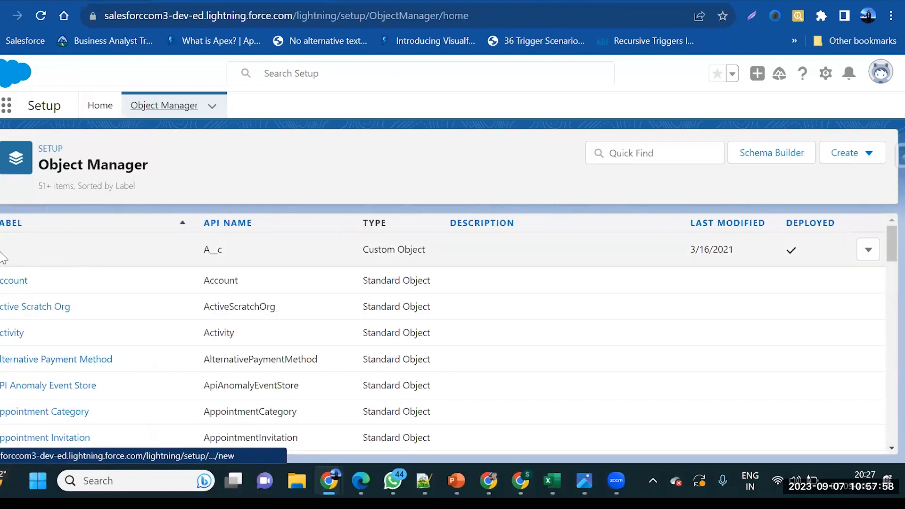
pyautogui.click(2, 256)
pyautogui.click(109, 248)
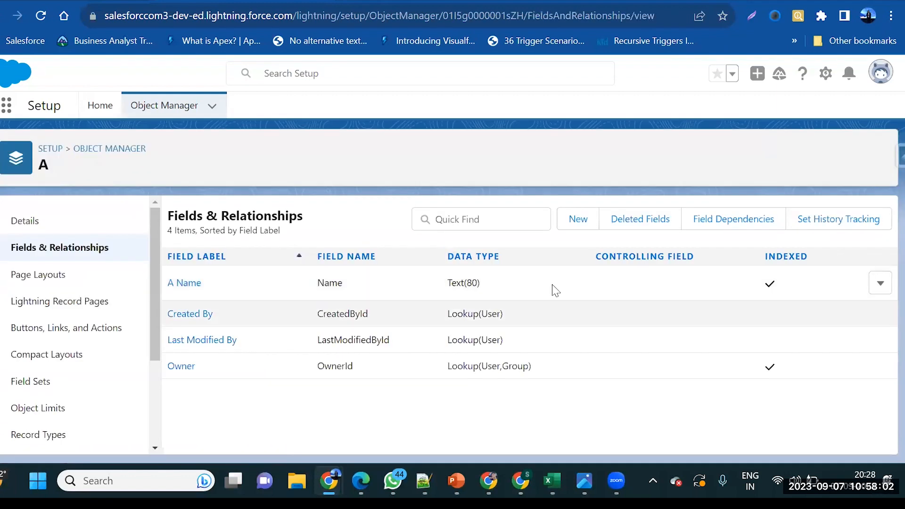
pyautogui.click(575, 217)
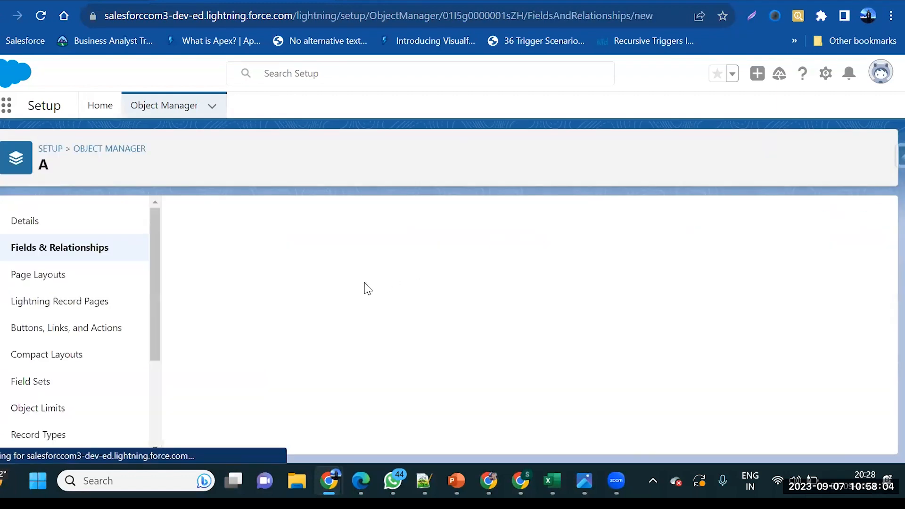
pyautogui.scroll(-4, 357, 304)
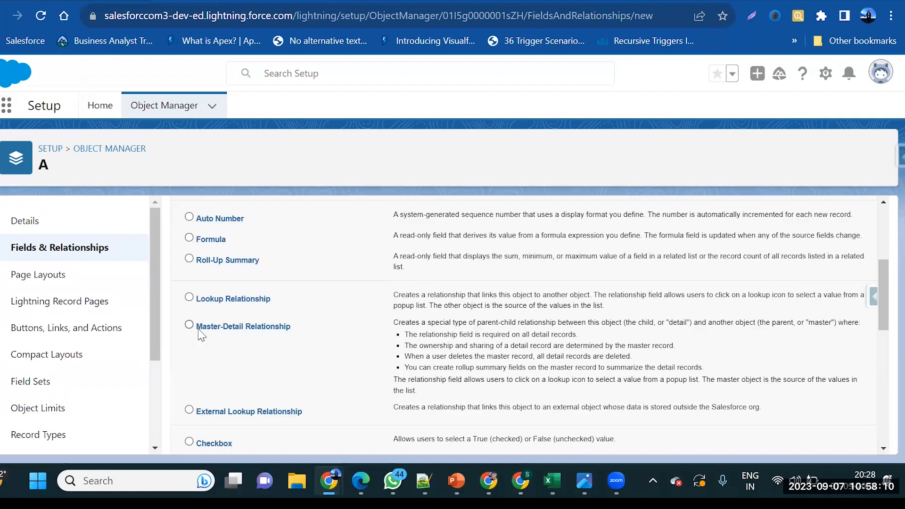
pyautogui.moveTo(197, 329); pyautogui.dragTo(297, 329)
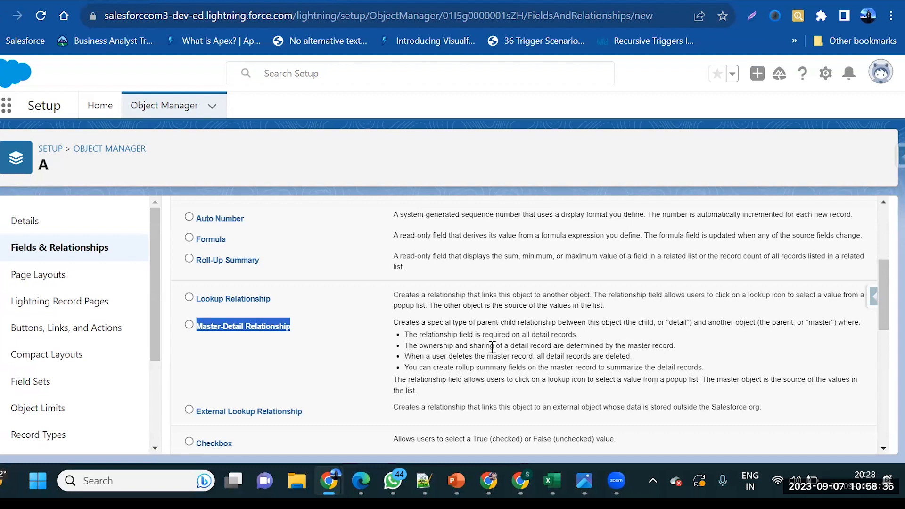
# Choose Master-Detail Relationship as the field type and continue to the related object selection.
pyautogui.click(190, 325)
pyautogui.scroll(-2, 437, 380)
pyautogui.scroll(6, 437, 380)
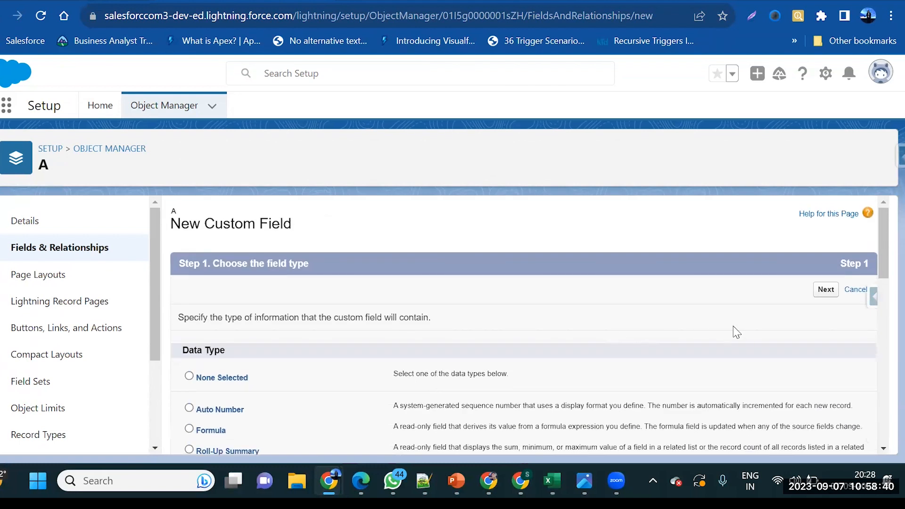
pyautogui.click(821, 290)
pyautogui.click(825, 290)
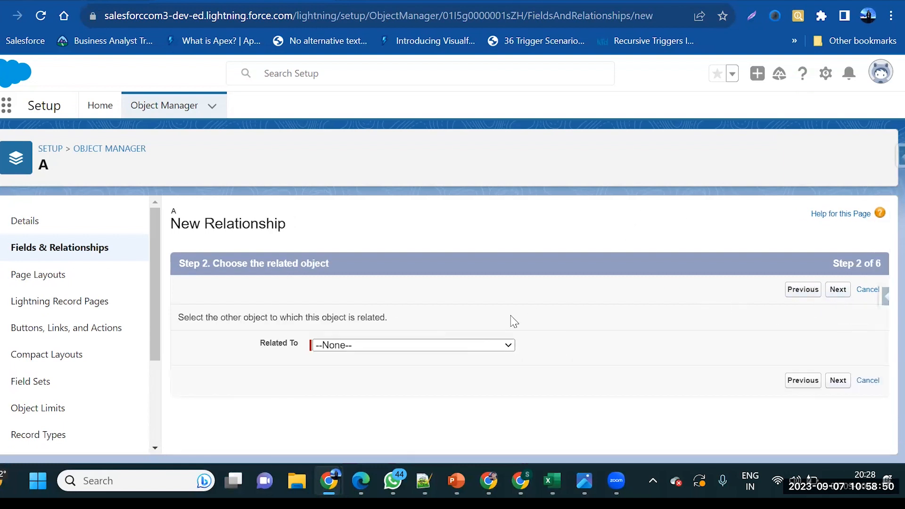
# Select C as the related object for the master-detail relationship and continue to the field label and name settings.
pyautogui.click(477, 347)
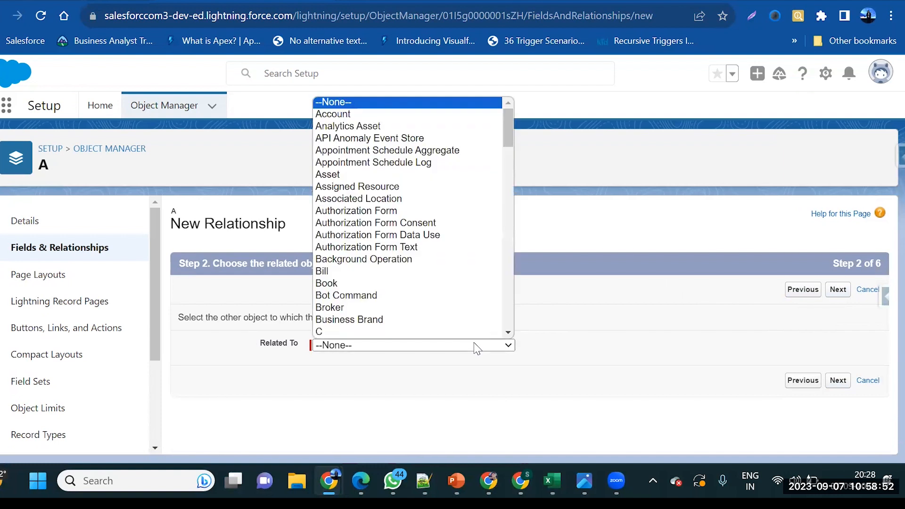
pyautogui.click(481, 395)
pyautogui.moveTo(179, 322); pyautogui.dragTo(388, 335)
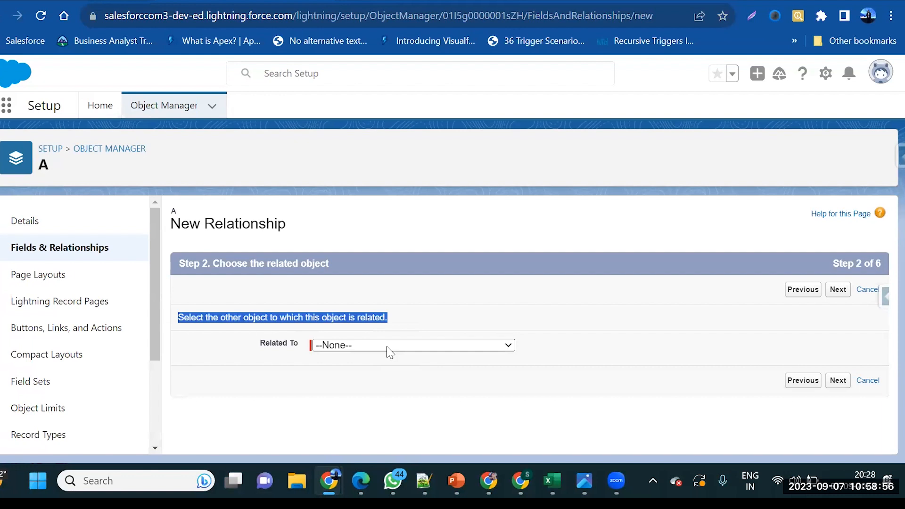
pyautogui.click(388, 347)
pyautogui.scroll(-5, 387, 322)
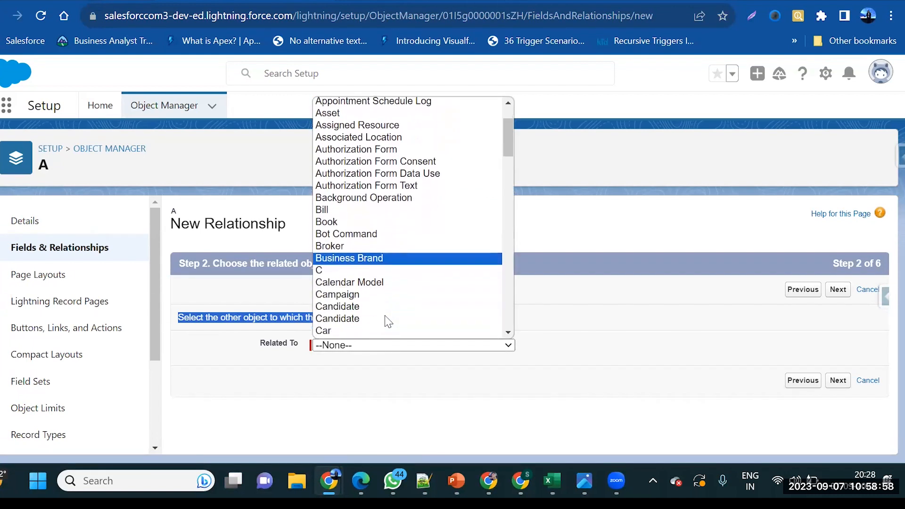
pyautogui.scroll(2, 385, 322)
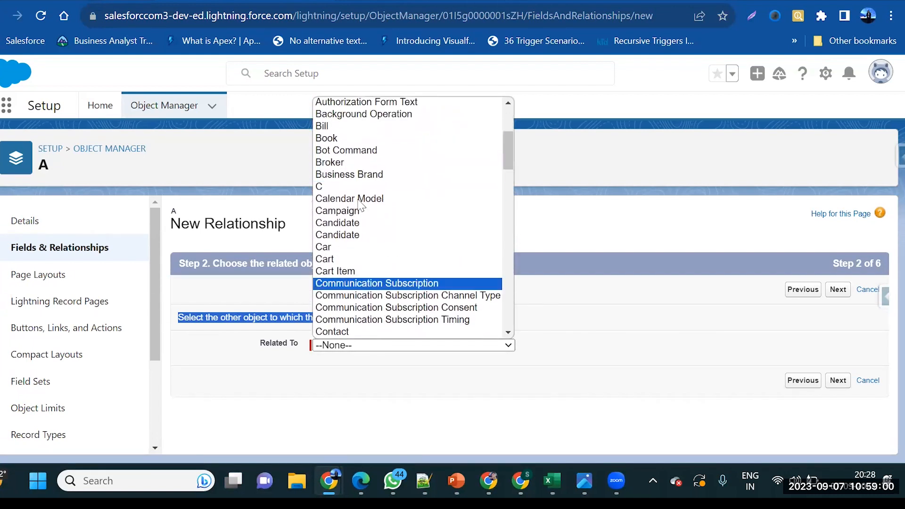
pyautogui.scroll(3, 358, 140)
pyautogui.scroll(1, 360, 140)
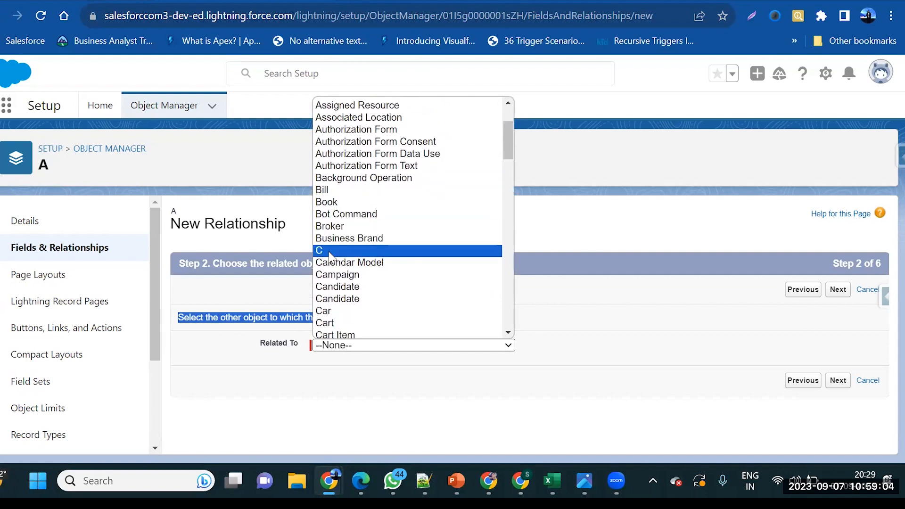
pyautogui.click(332, 247)
pyautogui.click(838, 381)
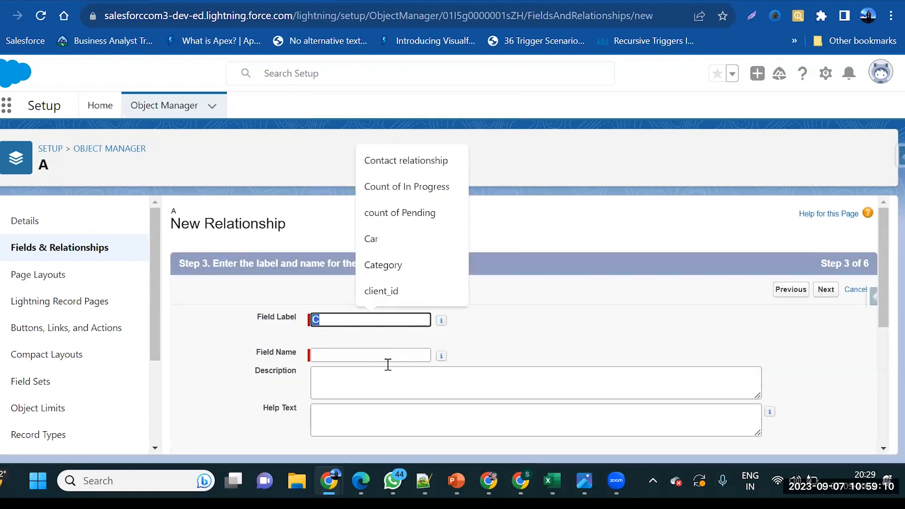
# Fill in the field name C for the new relationship and highlight the Child Relationship Name setting.
pyautogui.click(389, 359)
pyautogui.scroll(-2, 574, 378)
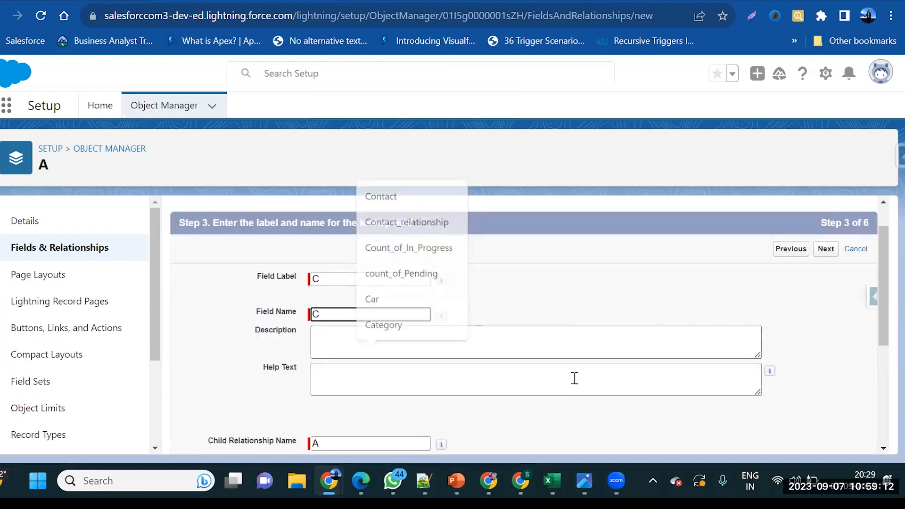
pyautogui.scroll(-3, 574, 378)
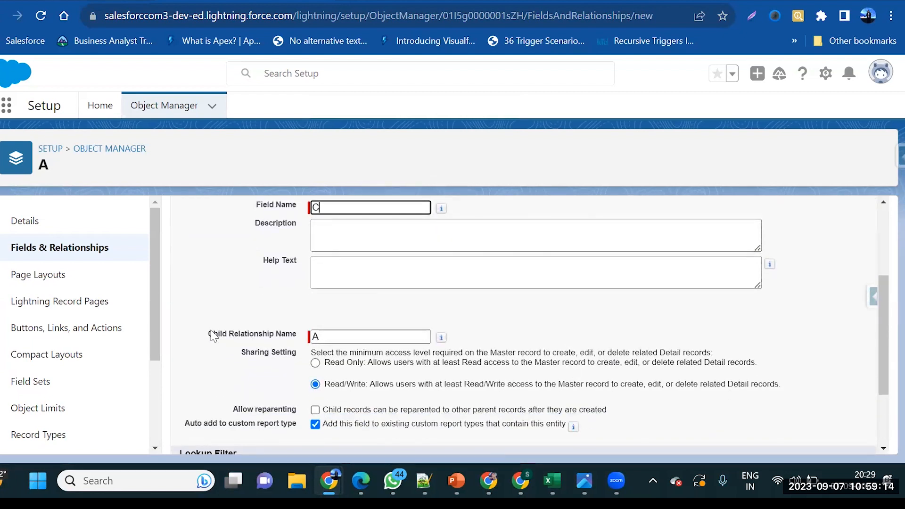
pyautogui.click(297, 335)
pyautogui.moveTo(259, 337); pyautogui.dragTo(201, 344)
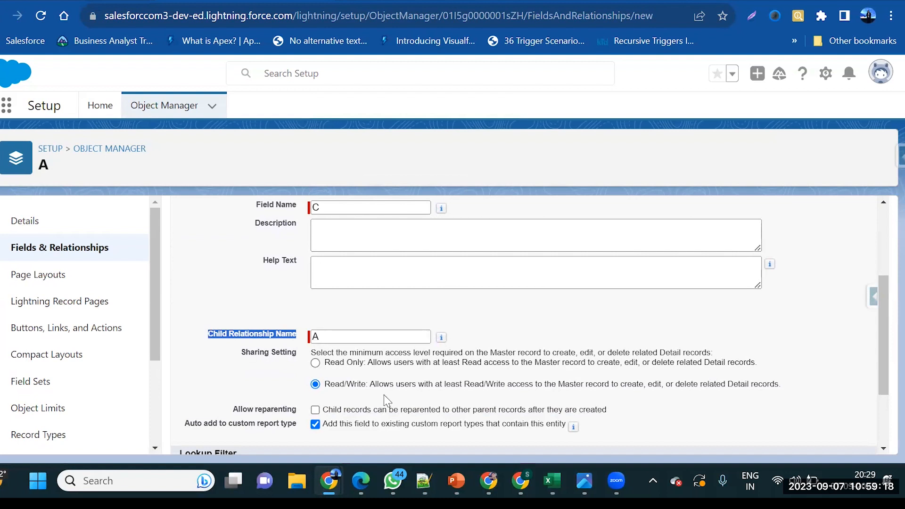
# Highlight the sharing setting's access options, keep Read/Write selected, and continue to field-level security.
pyautogui.scroll(-3, 384, 394)
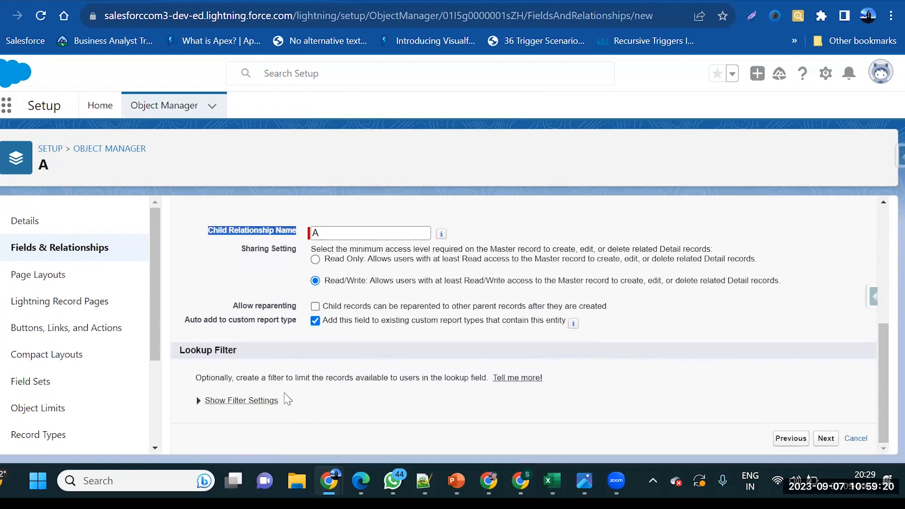
pyautogui.moveTo(268, 250); pyautogui.dragTo(738, 269)
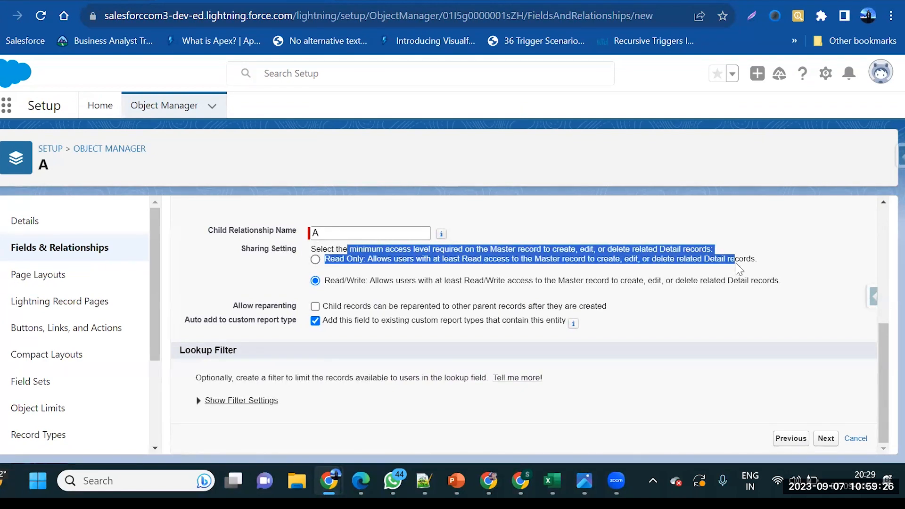
pyautogui.click(552, 292)
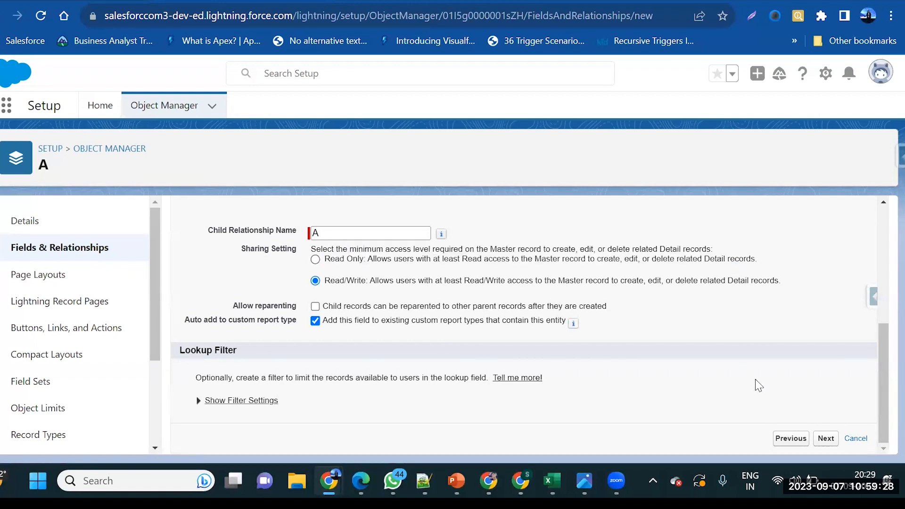
pyautogui.click(828, 442)
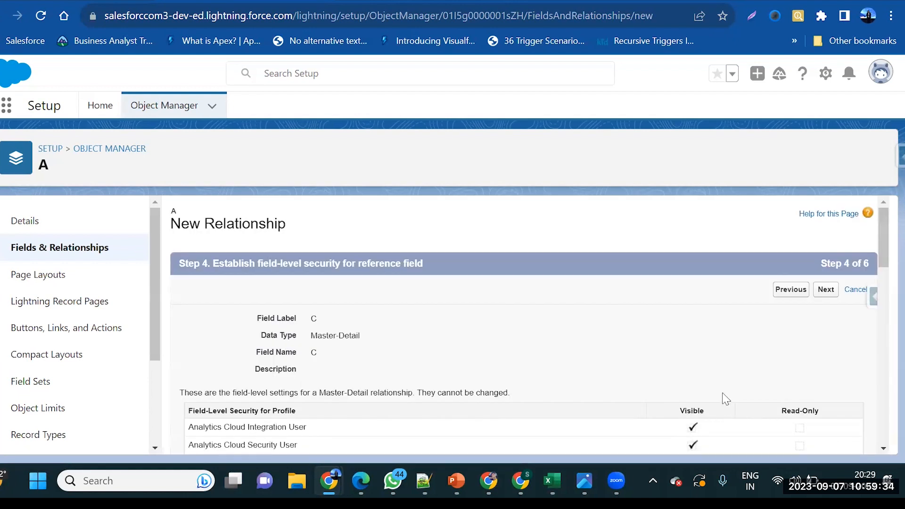
# Go through the field-level security and page layout settings of the relationship field and continue to the custom related lists.
pyautogui.scroll(-10, 726, 399)
pyautogui.scroll(8, 726, 399)
pyautogui.scroll(5, 725, 399)
pyautogui.click(825, 290)
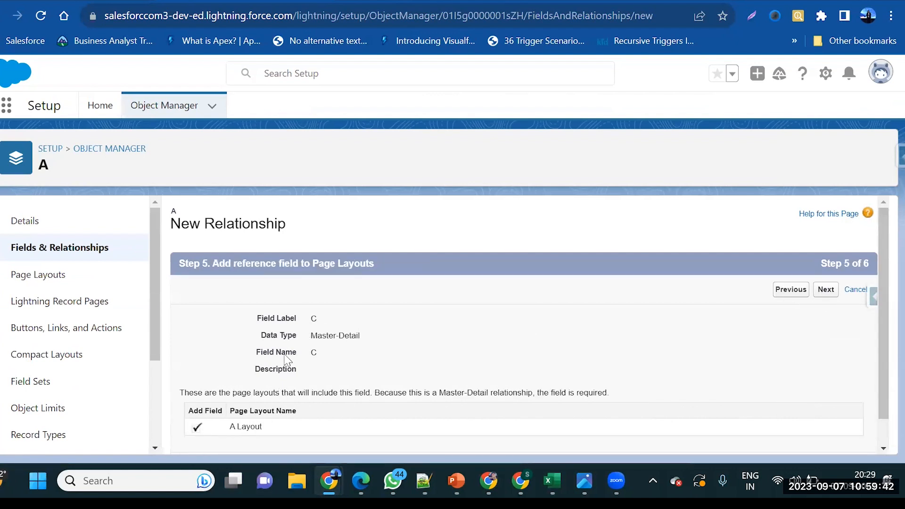
pyautogui.moveTo(312, 335); pyautogui.dragTo(382, 339)
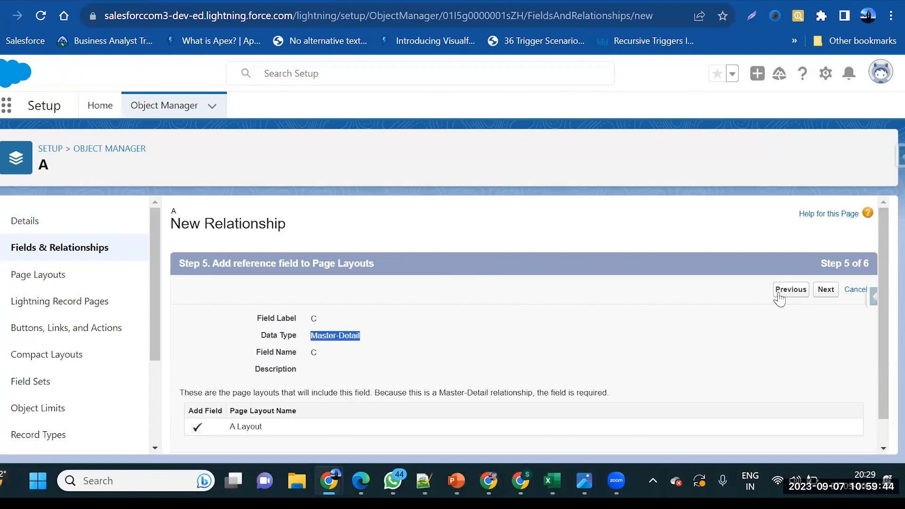
pyautogui.click(826, 290)
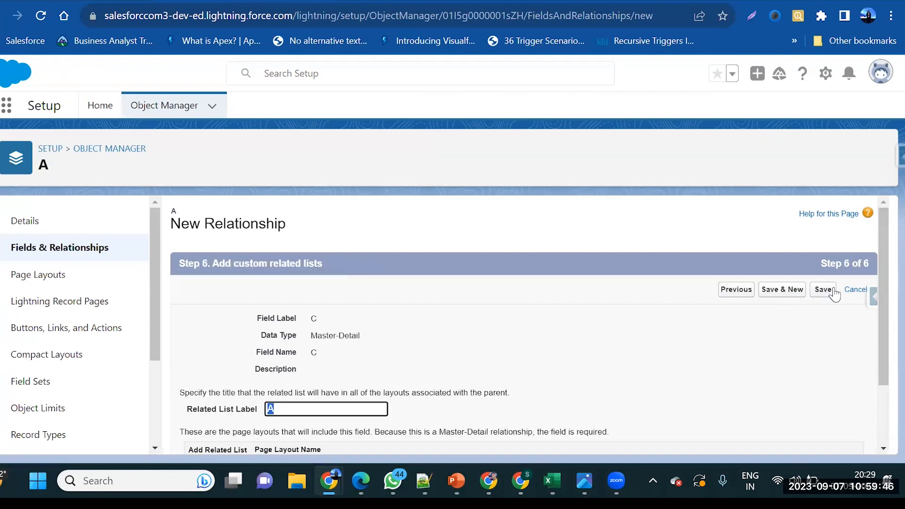
# Save the new master-detail field with related list label A and return to object A's Fields & Relationships list.
pyautogui.click(831, 293)
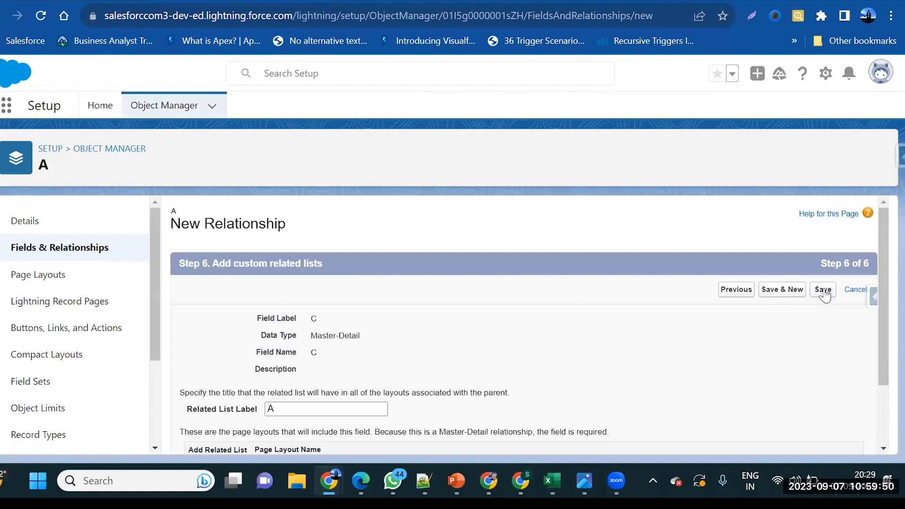
pyautogui.click(824, 294)
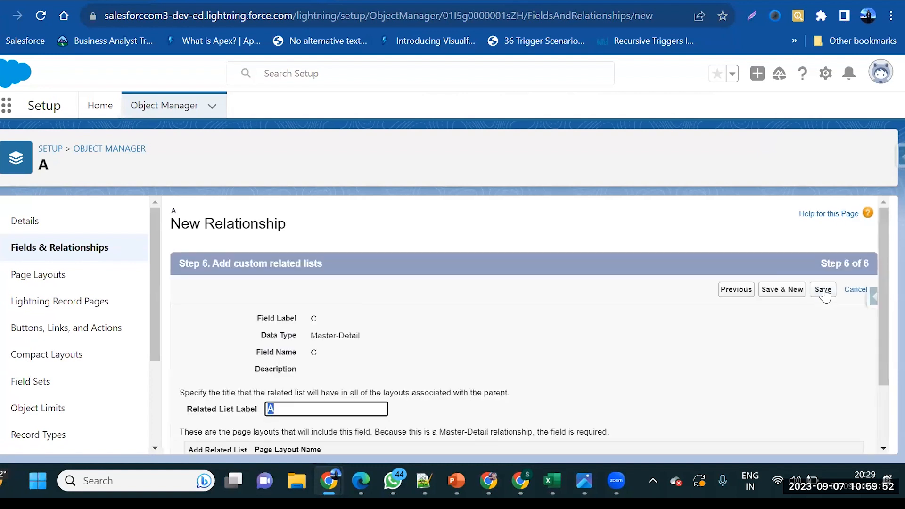
pyautogui.click(800, 294)
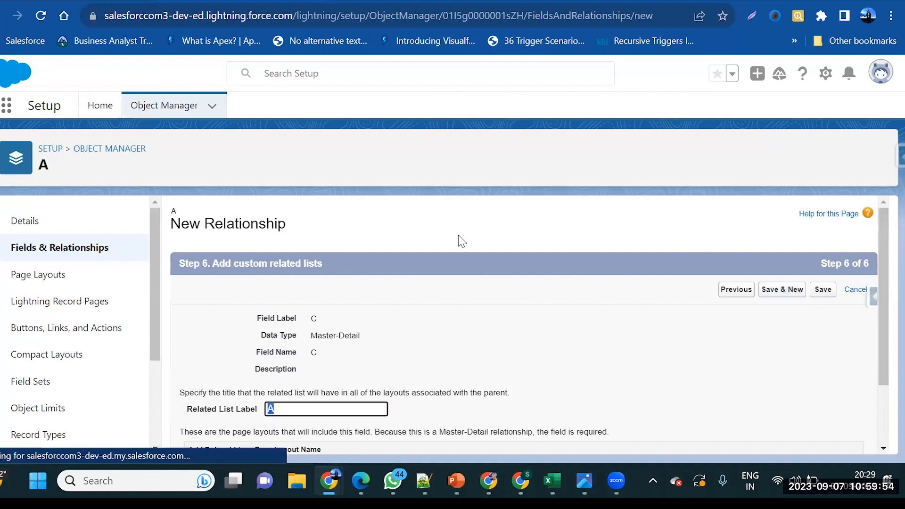
pyautogui.click(41, 16)
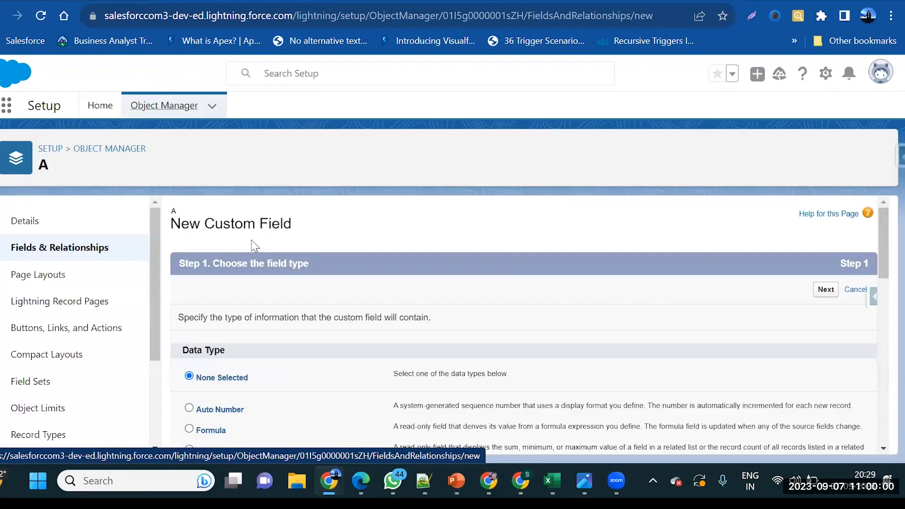
pyautogui.click(111, 256)
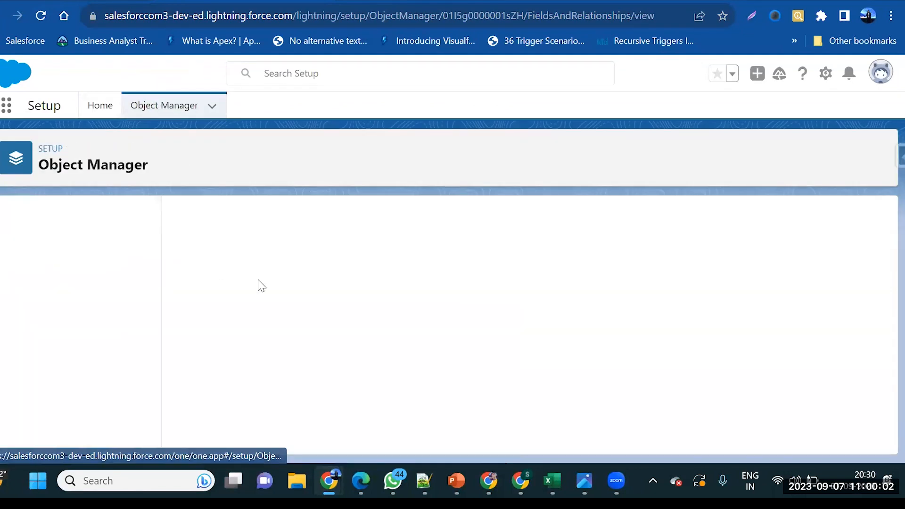
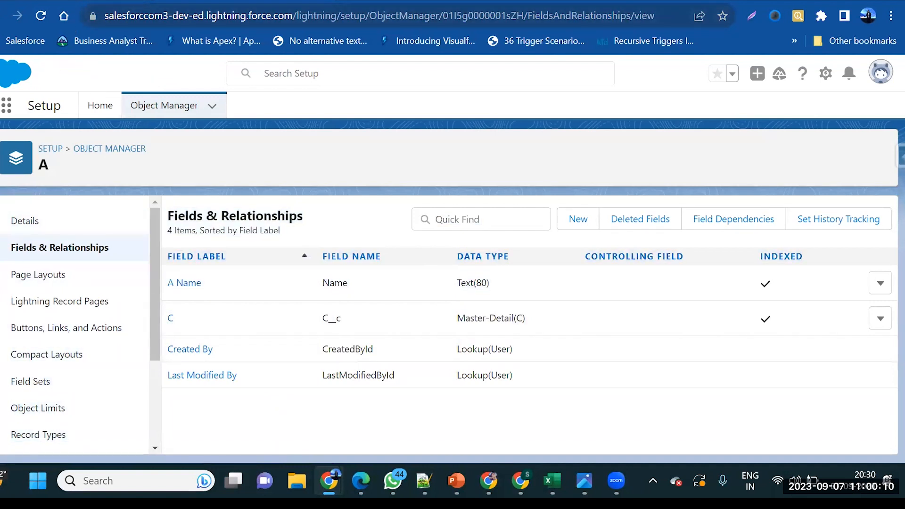
# Search the App Launcher in the Sales Console for "a" and look through all items for object A.
pyautogui.click(52, 1)
pyautogui.click(6, 108)
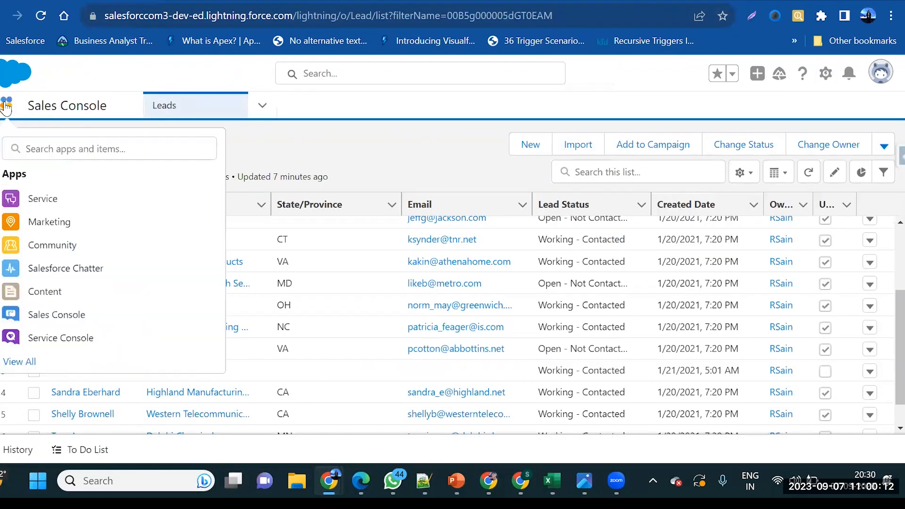
pyautogui.click(5, 108)
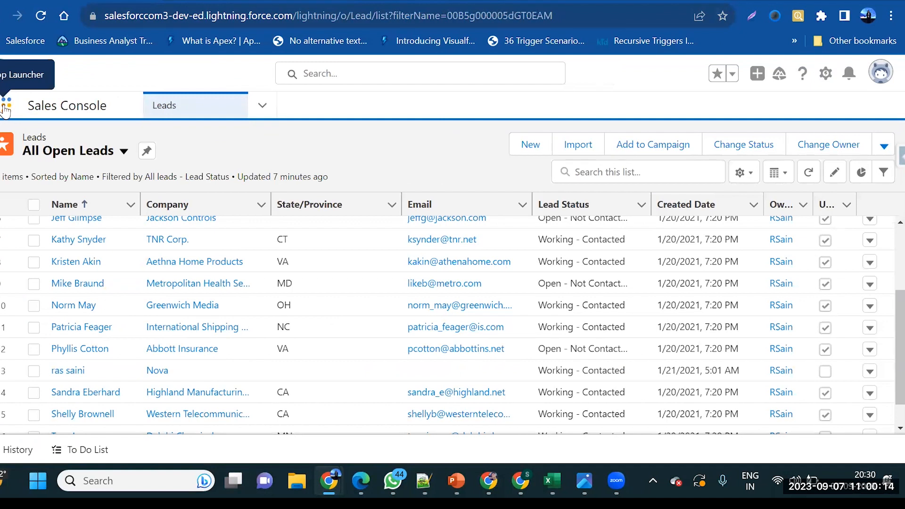
pyautogui.click(6, 109)
pyautogui.write('a')
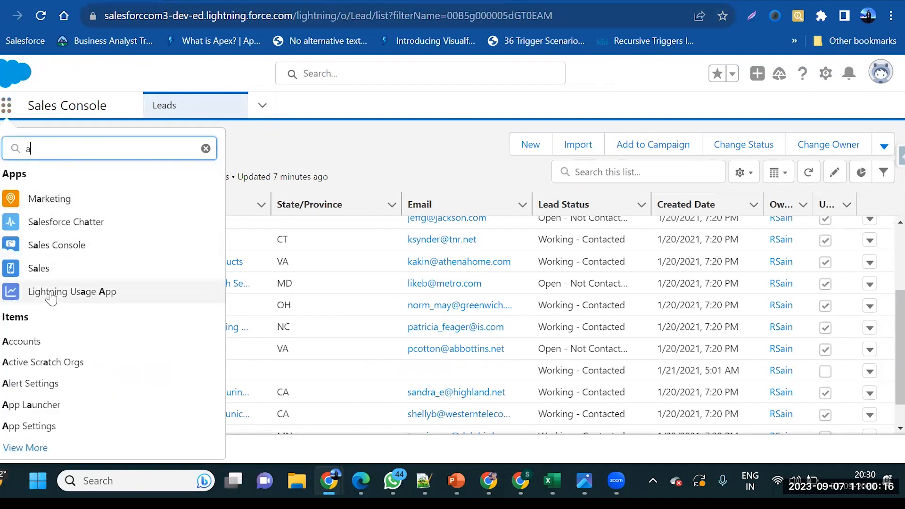
pyautogui.click(24, 448)
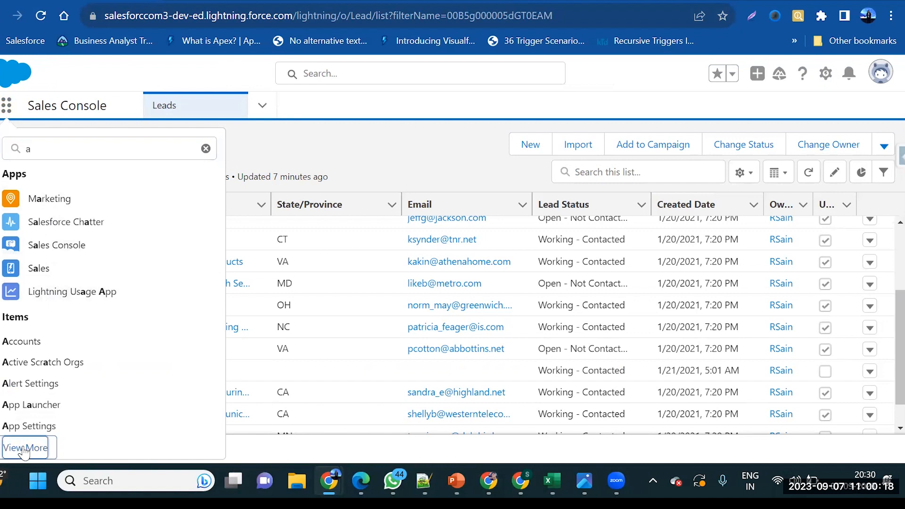
pyautogui.press('Escape')
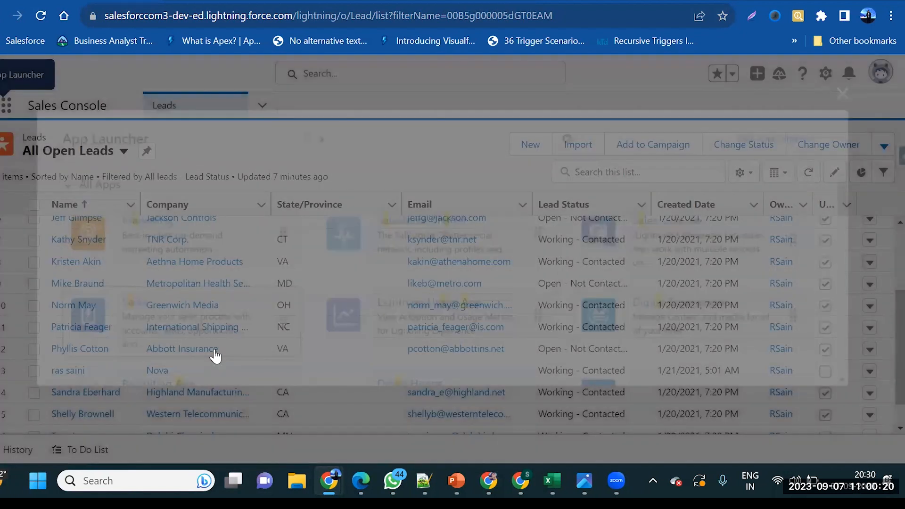
pyautogui.scroll(-2, 216, 357)
pyautogui.scroll(-9, 216, 357)
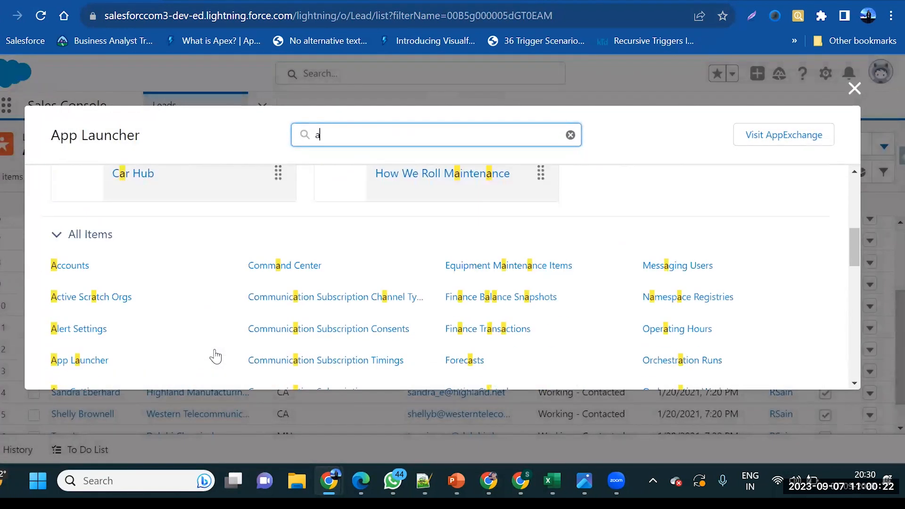
pyautogui.scroll(-3, 216, 357)
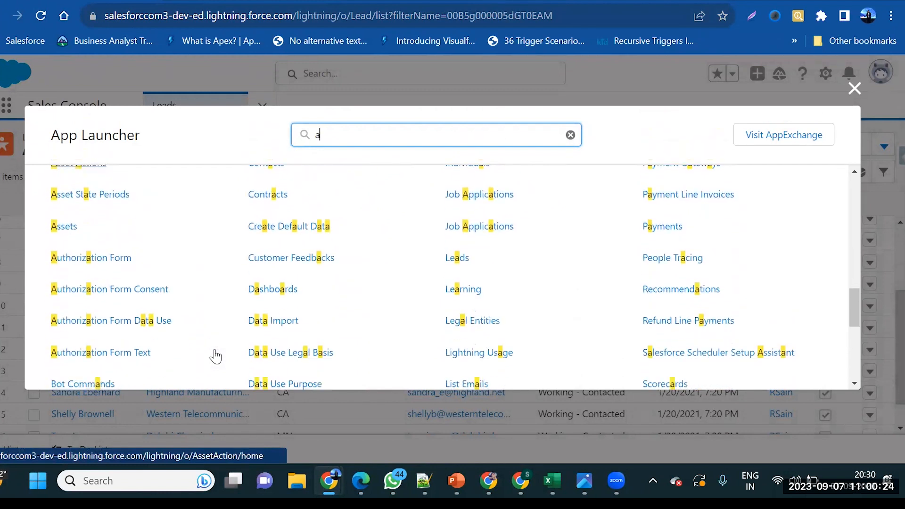
pyautogui.scroll(-3, 225, 289)
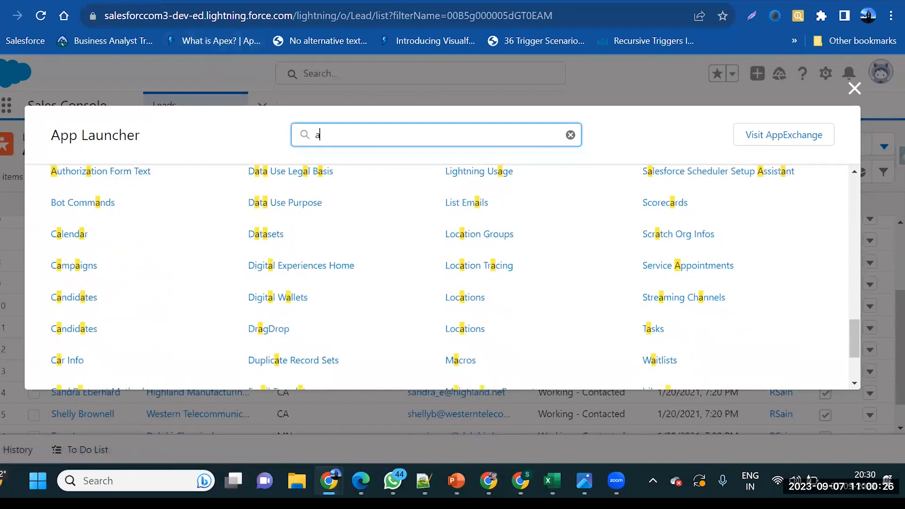
# Return to Setup, search for "tab", and open the Tabs setup page.
pyautogui.click(471, 1)
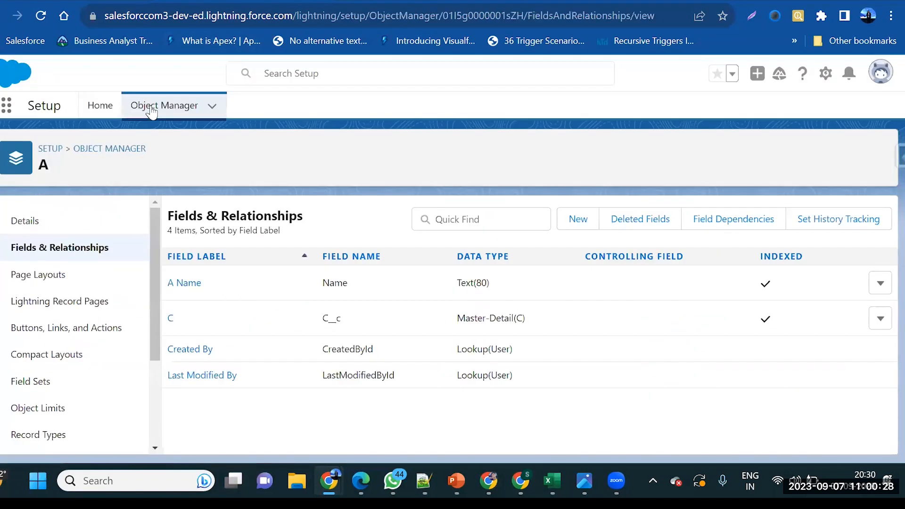
pyautogui.click(92, 109)
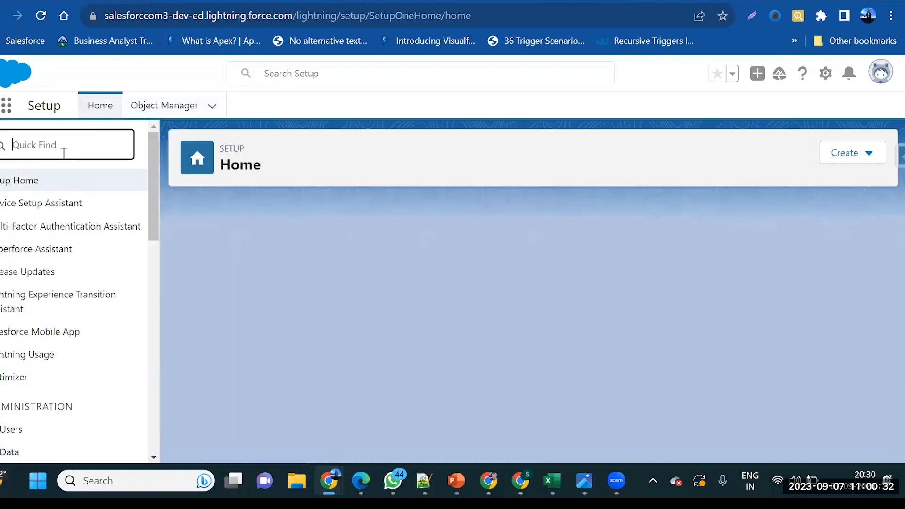
pyautogui.write('tab')
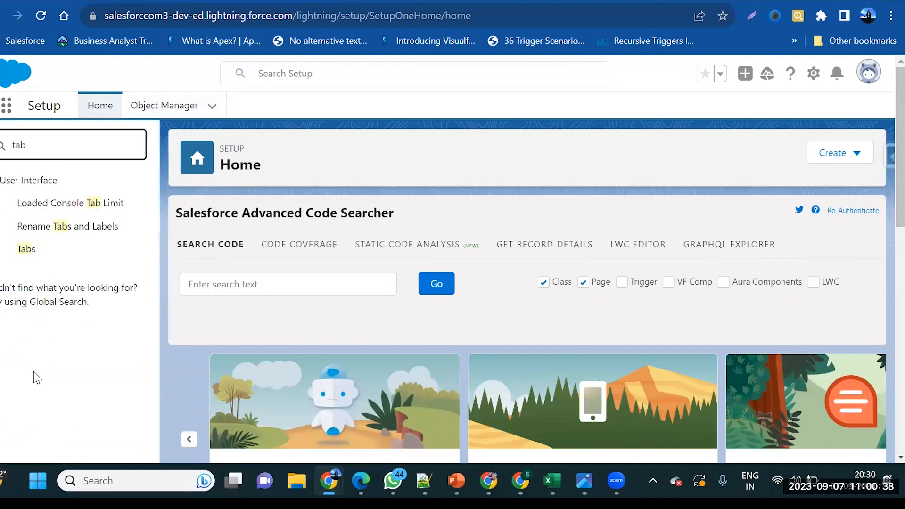
pyautogui.scroll(-1, 35, 376)
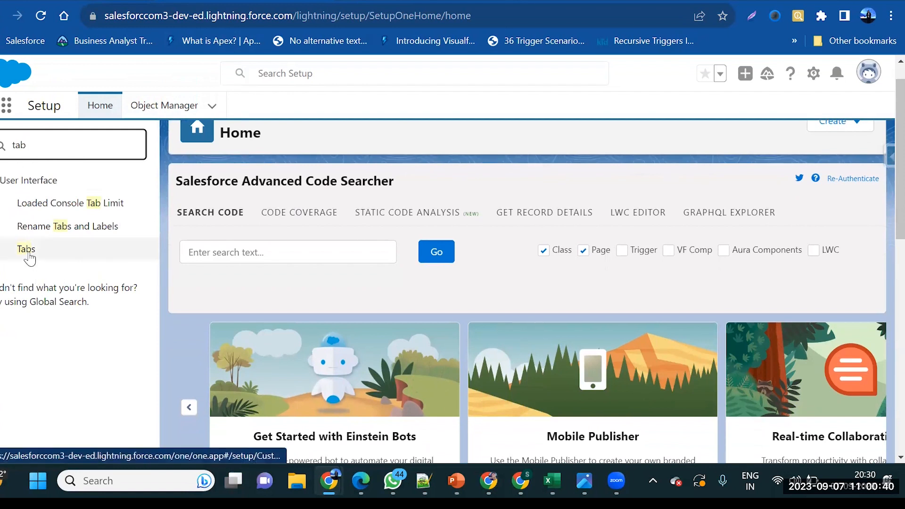
pyautogui.click(28, 257)
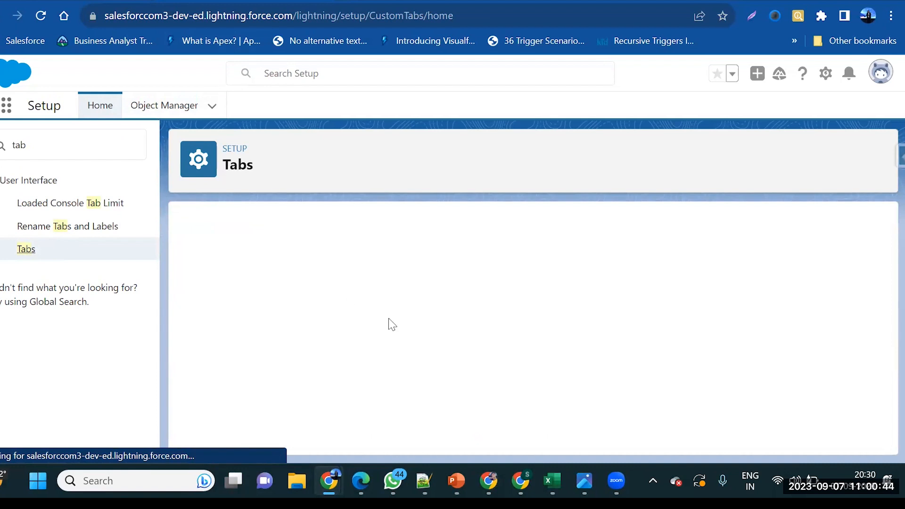
# Look through the custom object tabs list and start a new tab for object A with the Building tab style.
pyautogui.scroll(-5, 409, 336)
pyautogui.scroll(3, 409, 337)
pyautogui.scroll(-6, 409, 336)
pyautogui.scroll(-5, 409, 337)
pyautogui.scroll(12, 409, 337)
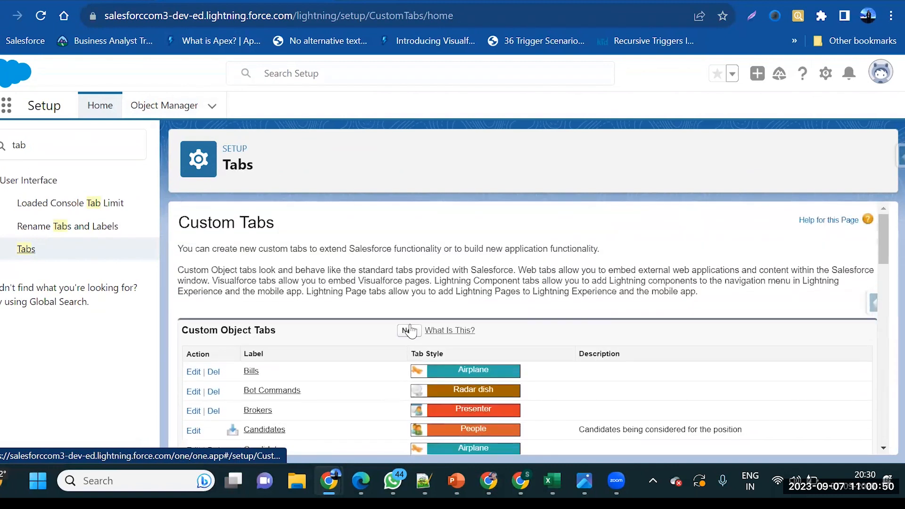
pyautogui.click(408, 331)
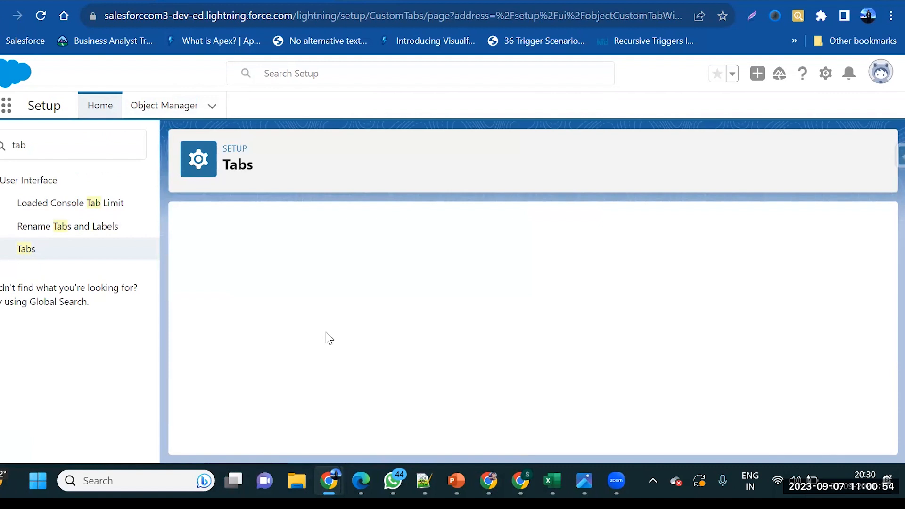
pyautogui.click(349, 332)
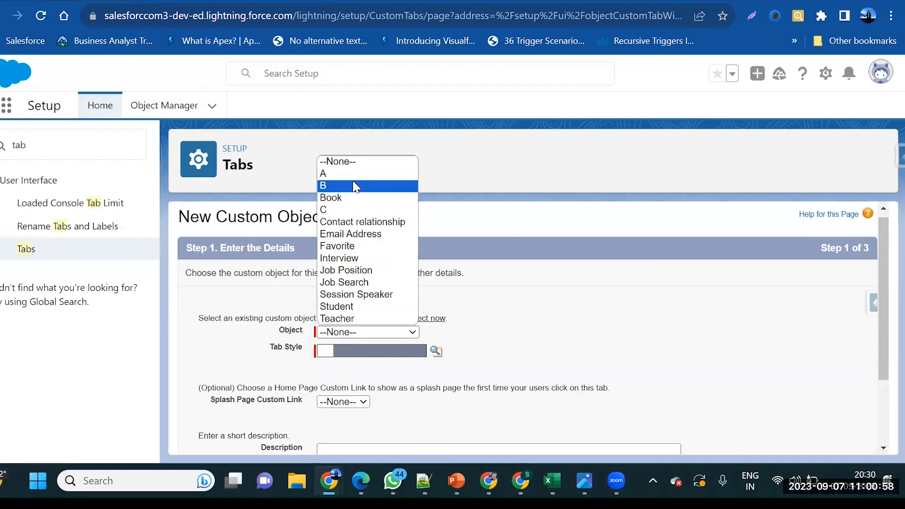
pyautogui.click(354, 174)
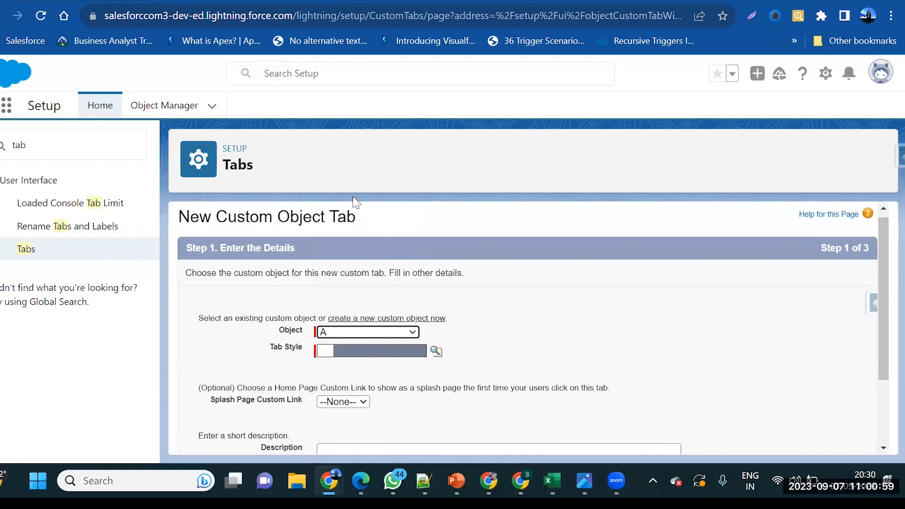
pyautogui.click(436, 351)
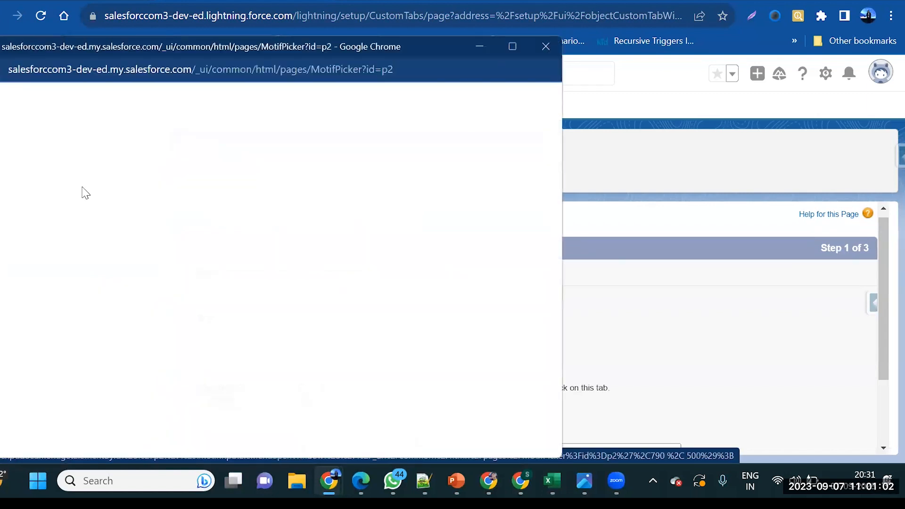
pyautogui.click(66, 191)
pyautogui.scroll(-2, 844, 424)
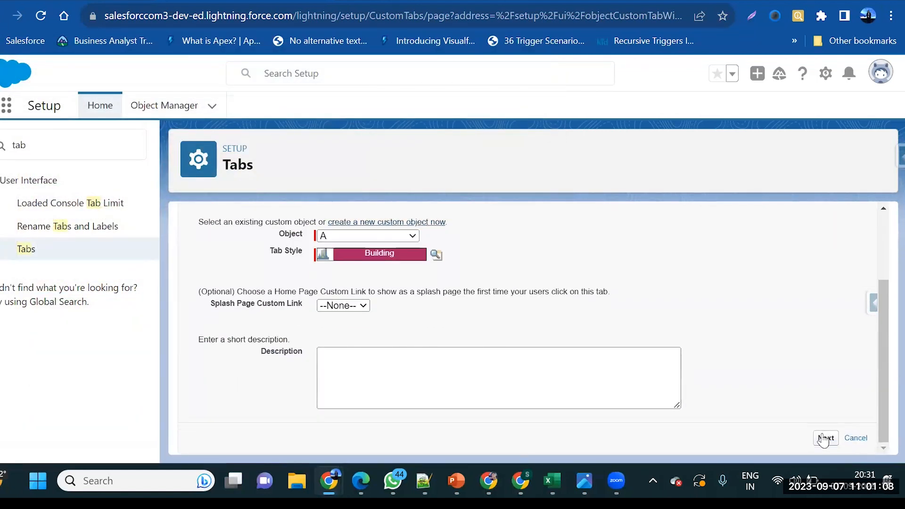
# Keep the default profile visibility and custom app selections for object A's tab and save it.
pyautogui.click(825, 438)
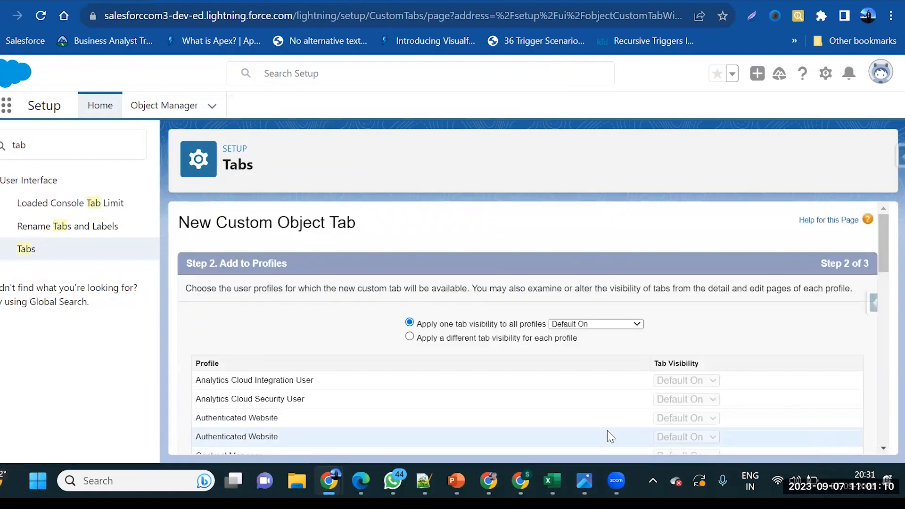
pyautogui.scroll(-10, 675, 358)
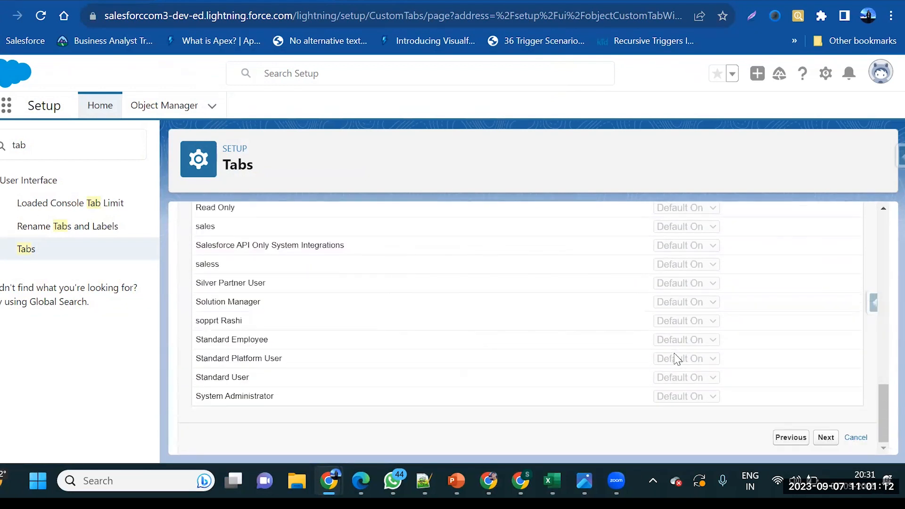
pyautogui.click(826, 438)
pyautogui.scroll(-10, 831, 441)
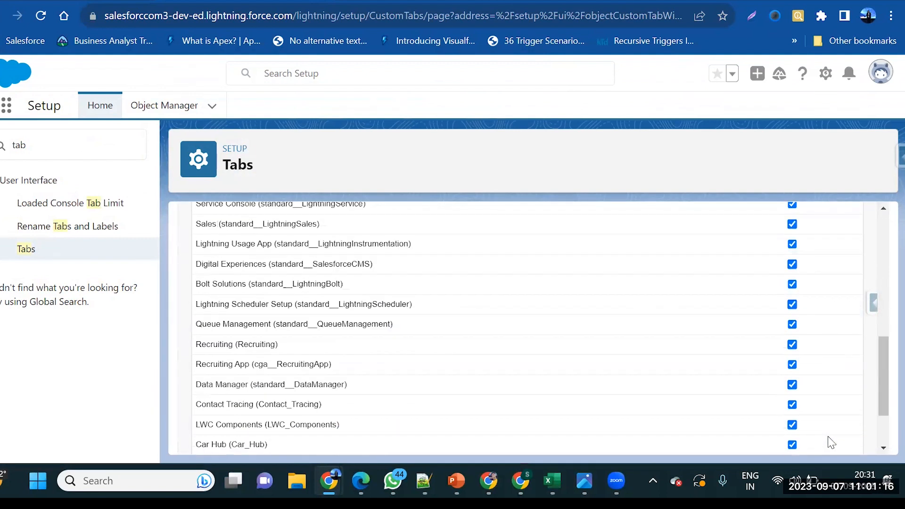
pyautogui.click(825, 438)
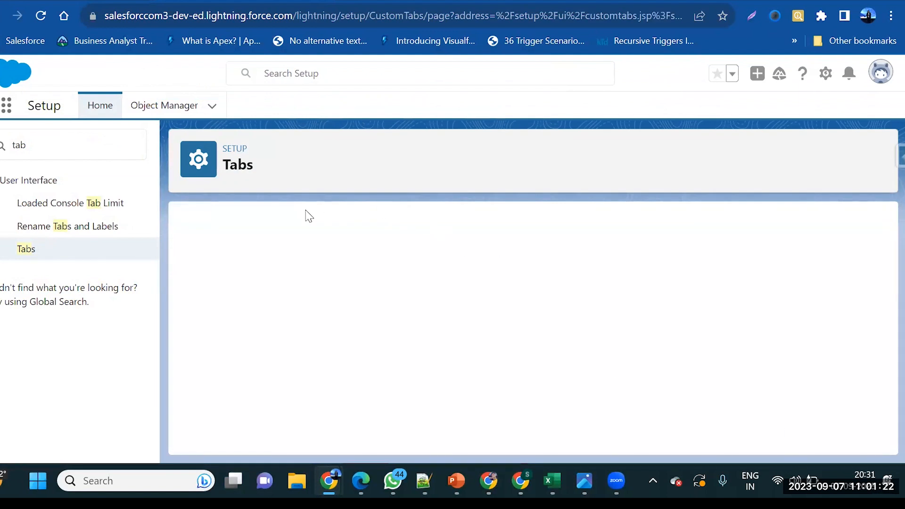
# Start a new custom object tab for object C with the Computer tab style.
pyautogui.scroll(-2, 271, 315)
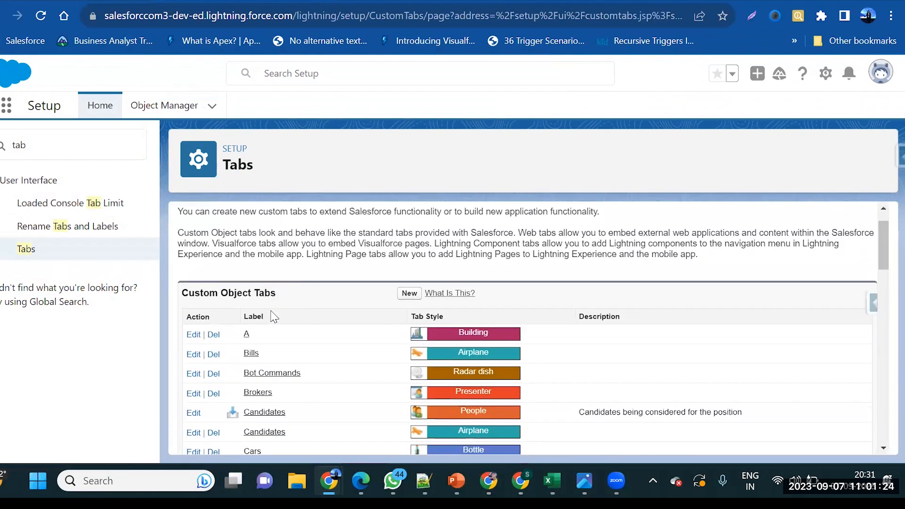
pyautogui.click(408, 286)
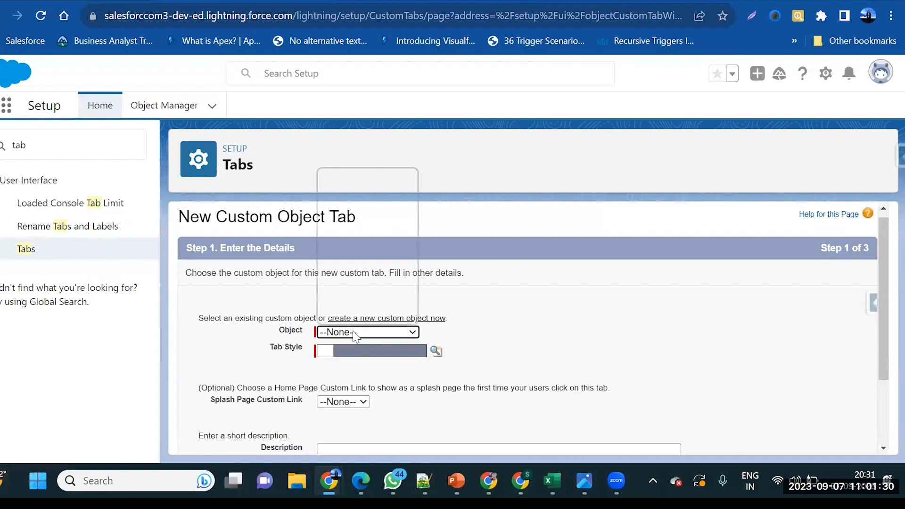
pyautogui.click(355, 331)
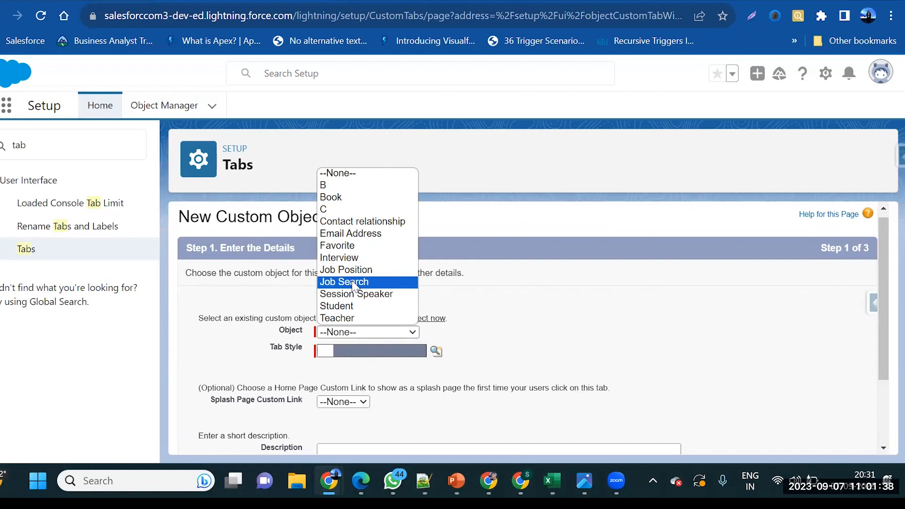
pyautogui.click(360, 209)
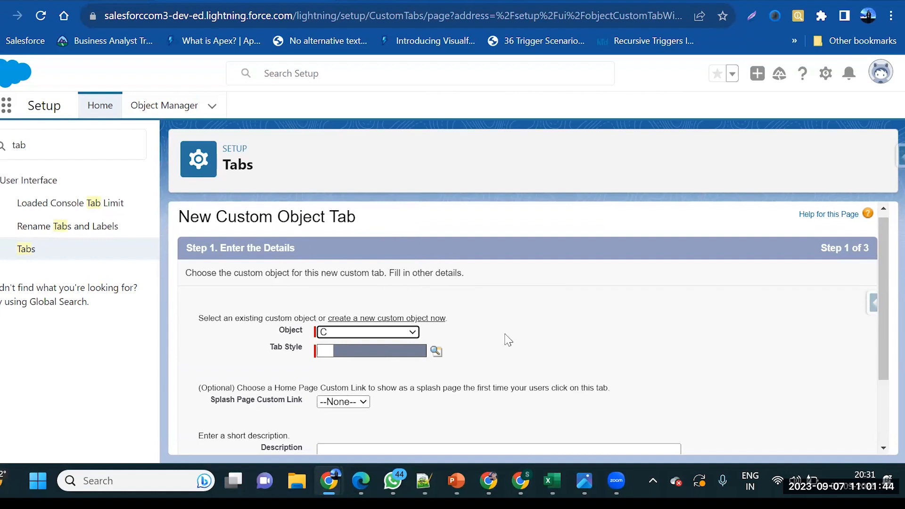
pyautogui.click(436, 351)
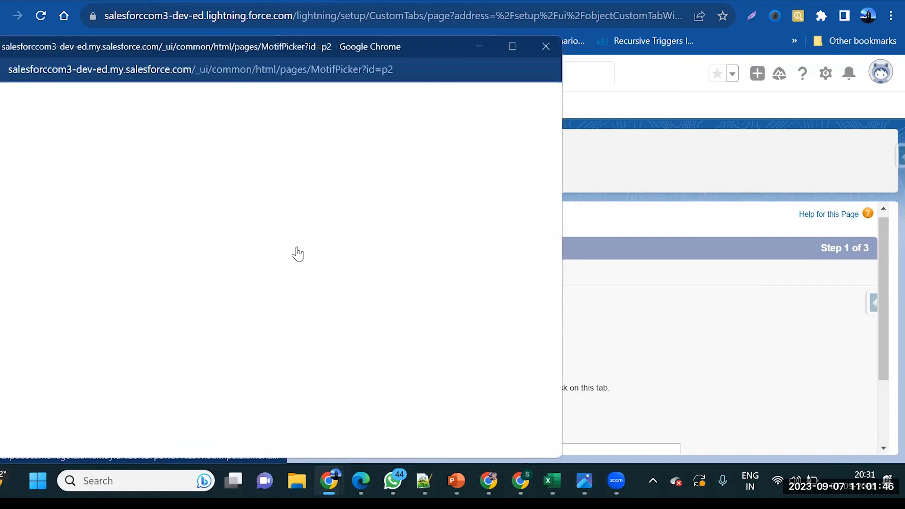
pyautogui.click(302, 248)
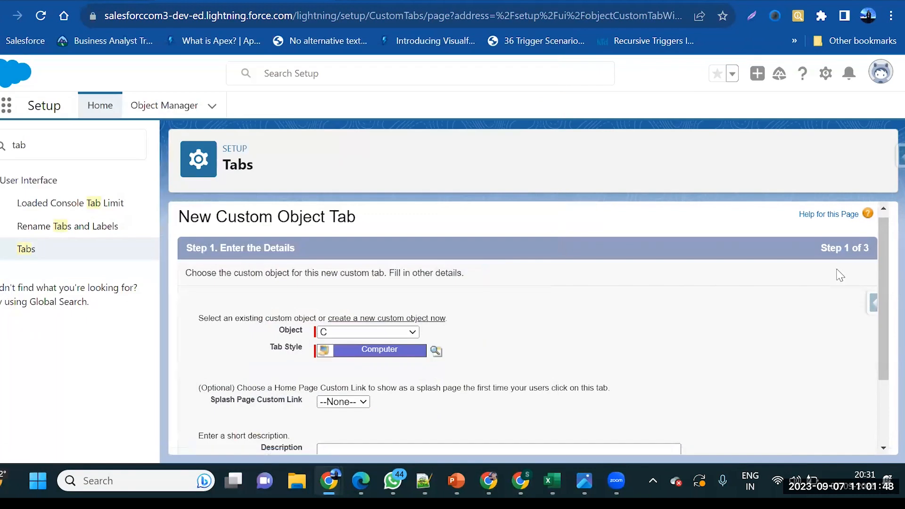
# Keep the default profile visibility and custom app selections for object C's tab and save it.
pyautogui.scroll(-2, 841, 278)
pyautogui.click(830, 440)
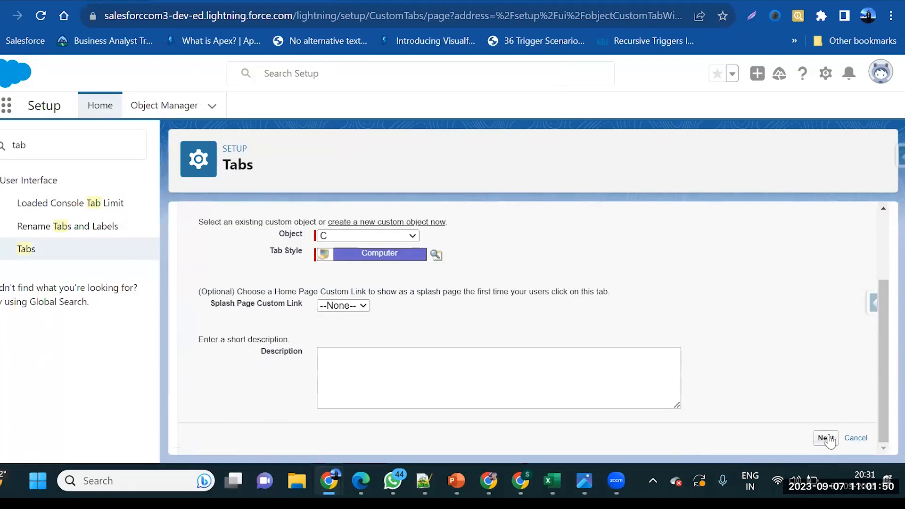
pyautogui.click(829, 440)
pyautogui.click(826, 439)
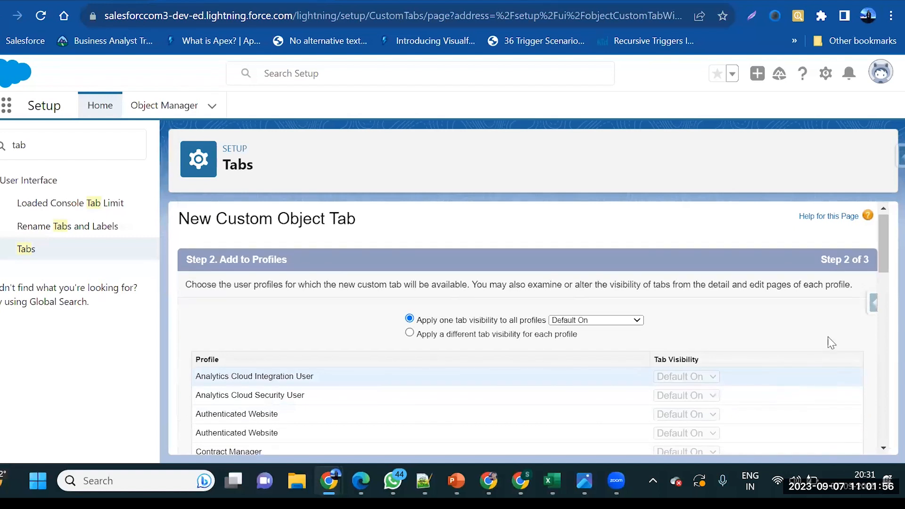
pyautogui.scroll(-10, 827, 342)
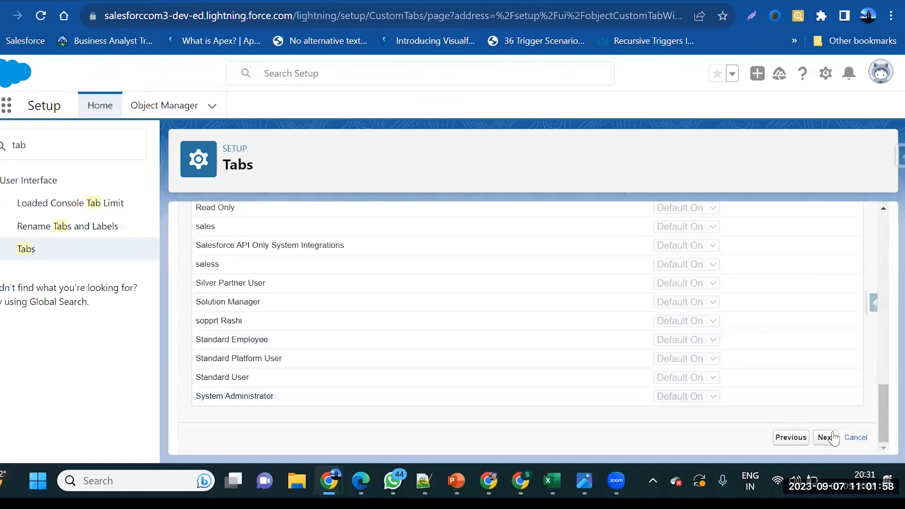
pyautogui.click(826, 437)
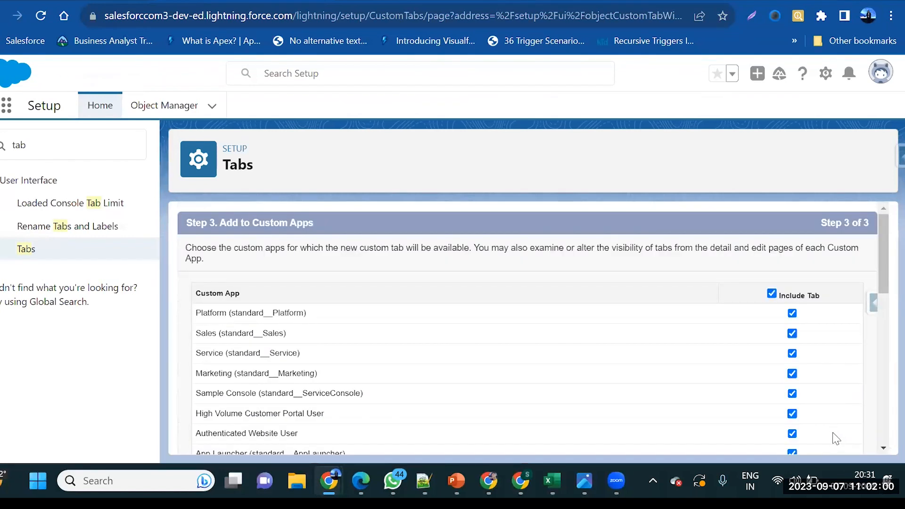
pyautogui.scroll(-10, 836, 438)
pyautogui.click(824, 442)
pyautogui.click(824, 442)
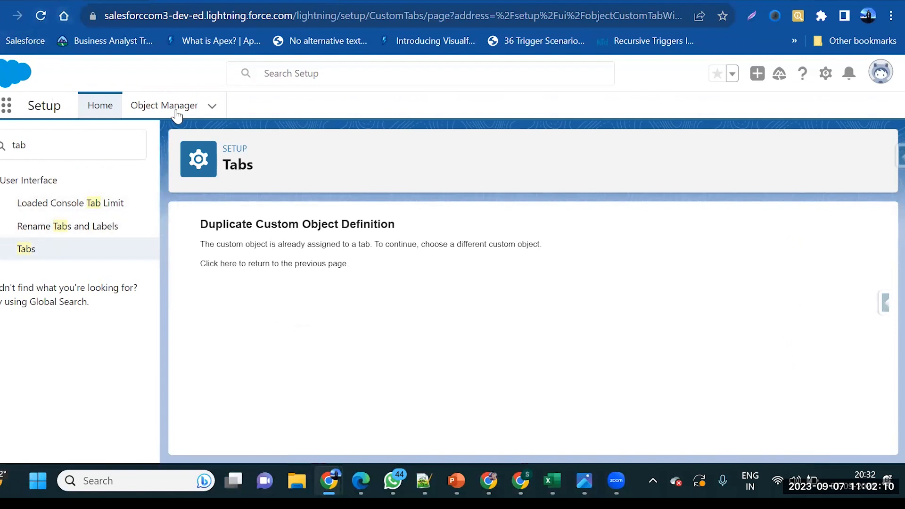
# Reload the Sales Console and open object A's record list through an App Launcher search for "a".
pyautogui.click(41, 16)
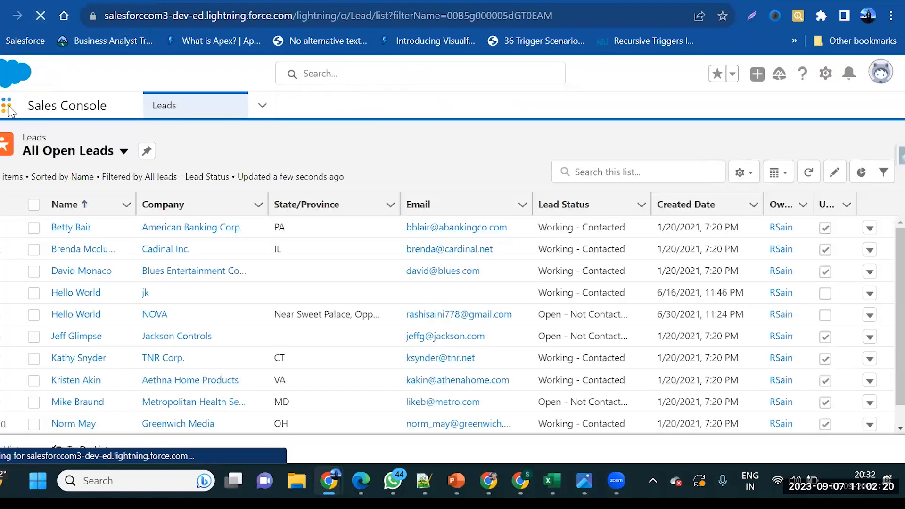
pyautogui.click(9, 110)
pyautogui.write('a')
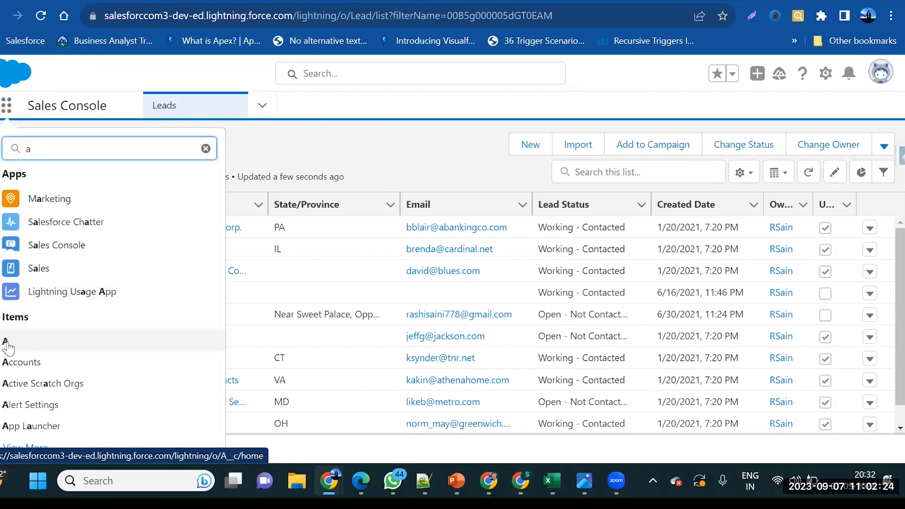
pyautogui.click(8, 347)
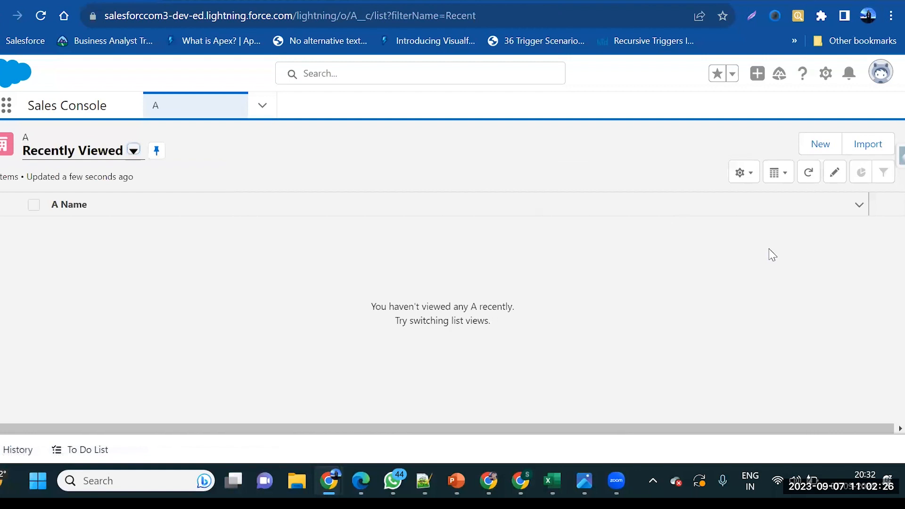
# Create and save an A record named Test, linked to a new C record named Test C.
pyautogui.click(825, 144)
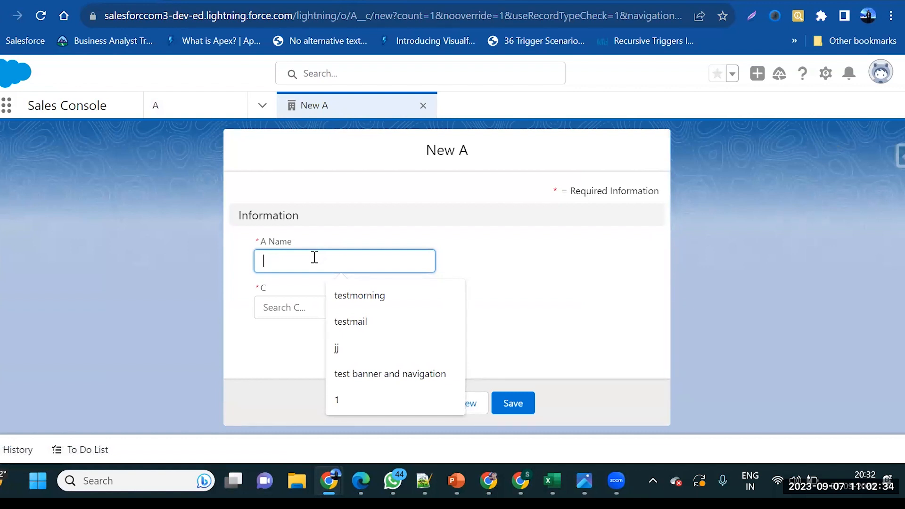
pyautogui.write('Test')
pyautogui.click(287, 307)
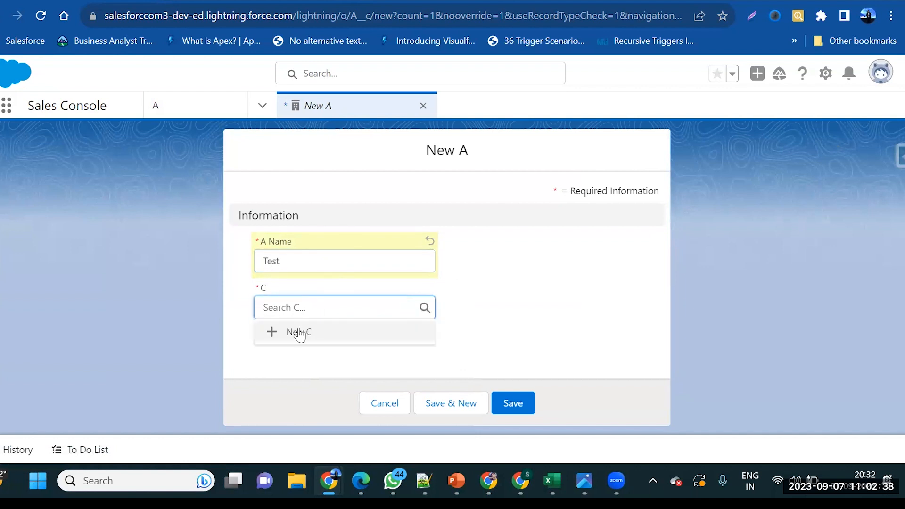
pyautogui.click(298, 332)
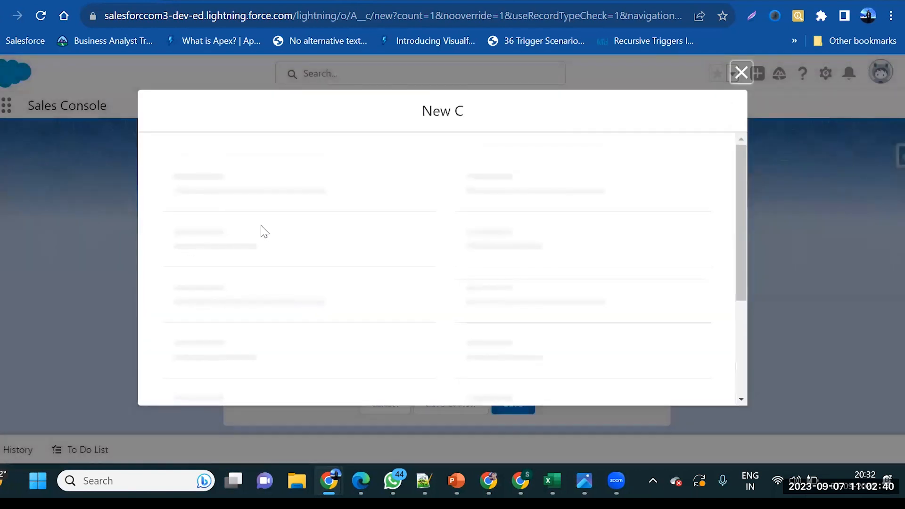
pyautogui.write('Test C')
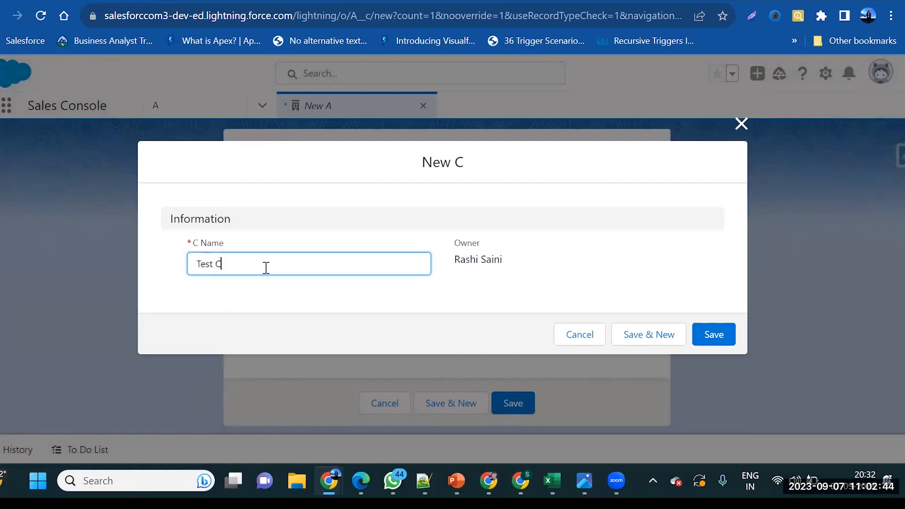
pyautogui.click(704, 335)
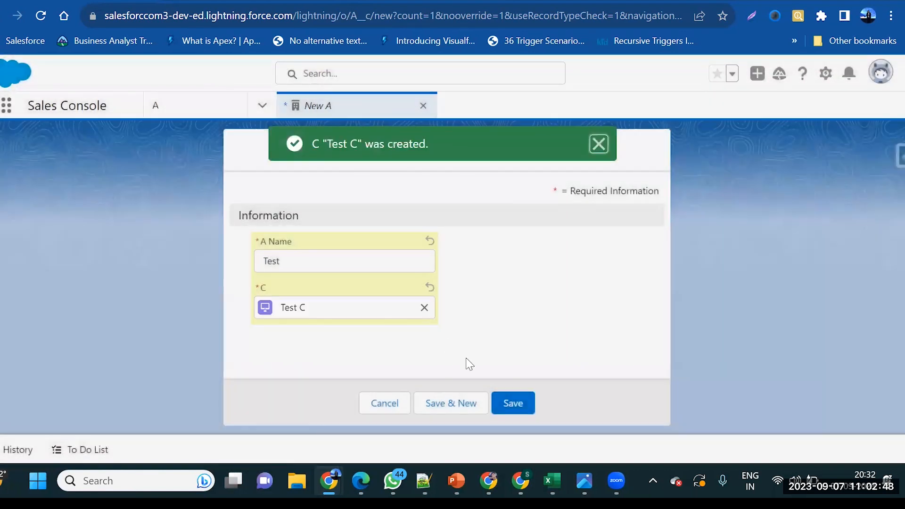
pyautogui.click(512, 403)
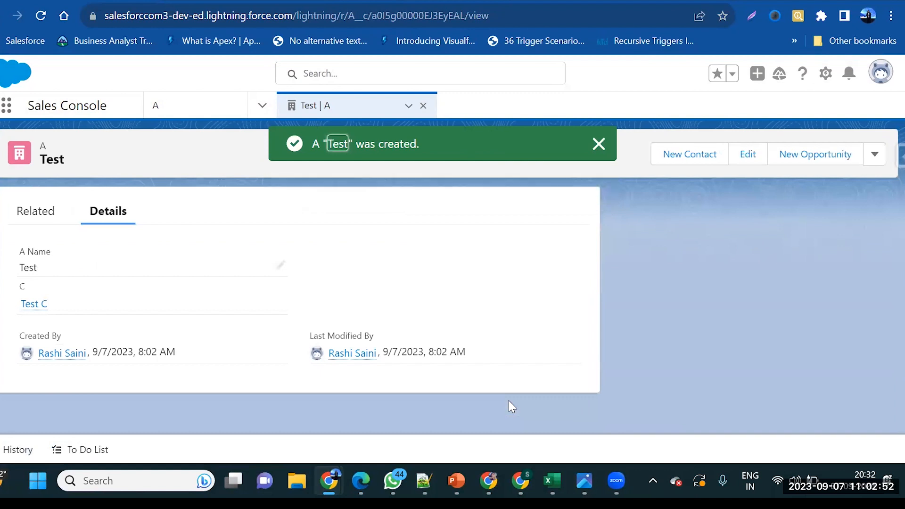
# Review the related lists and the details of the Test record, including its C field.
pyautogui.click(31, 218)
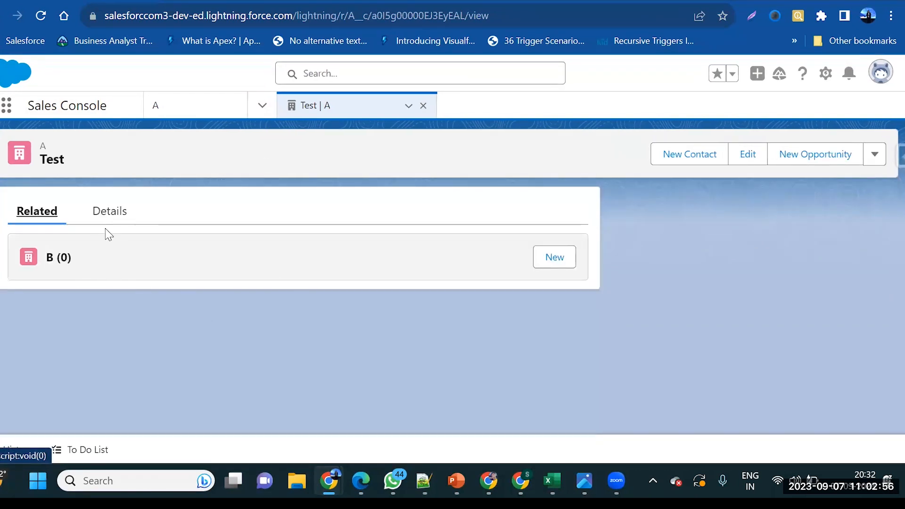
pyautogui.click(98, 211)
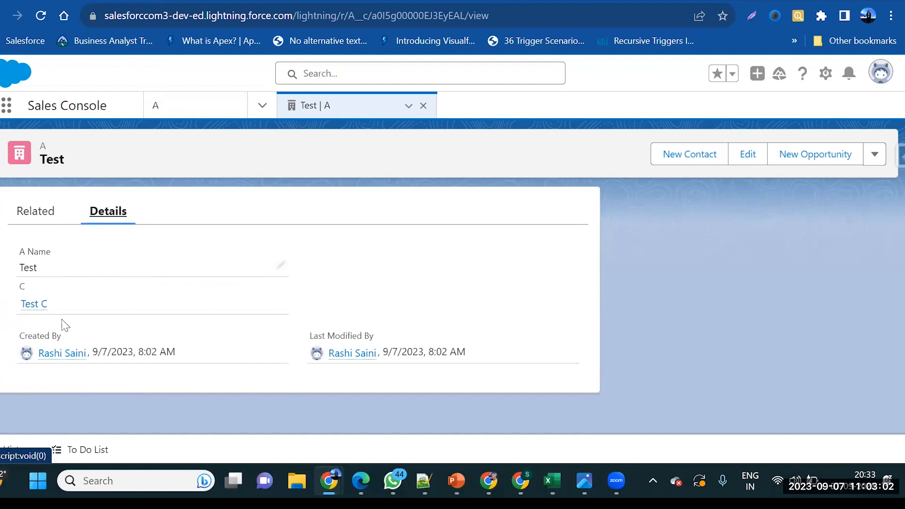
pyautogui.moveTo(29, 305)
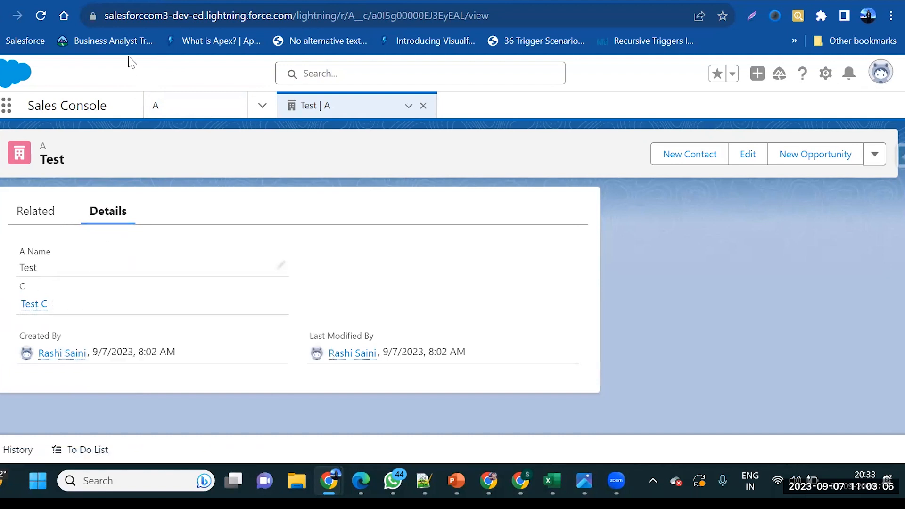
pyautogui.click(5, 107)
pyautogui.write('c')
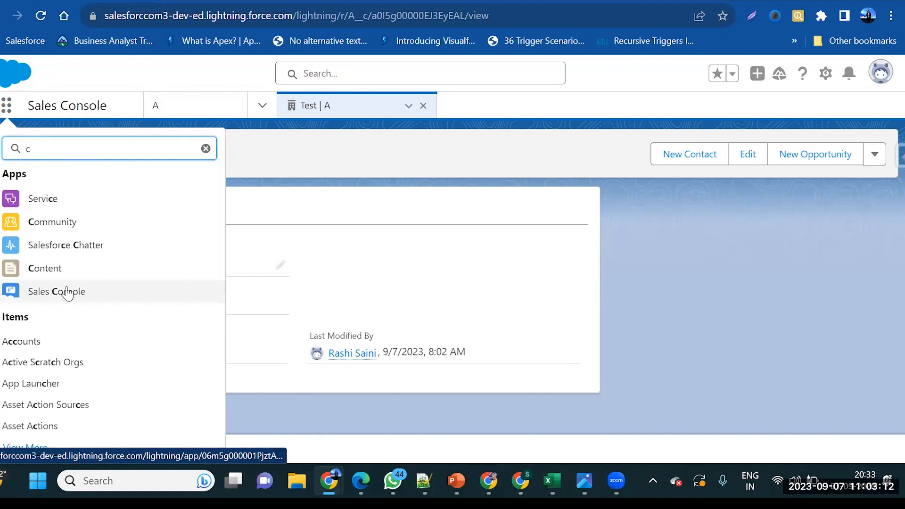
pyautogui.click(49, 399)
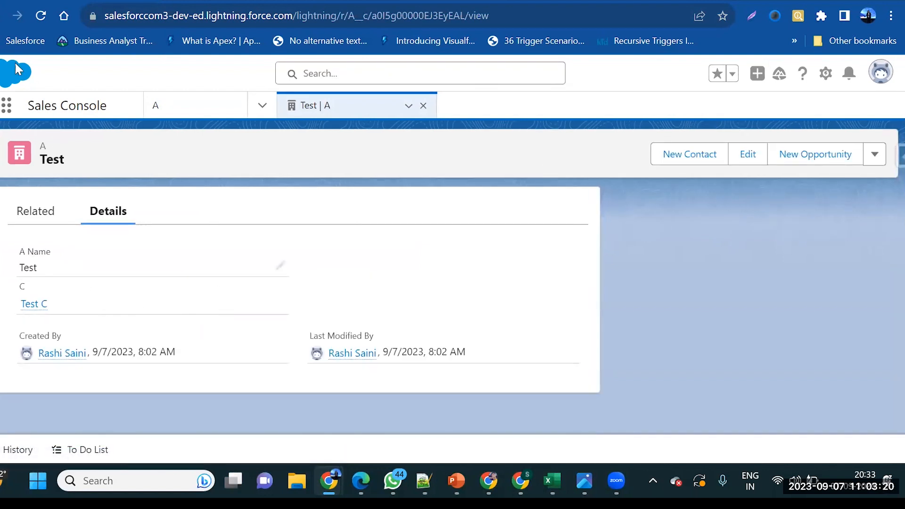
# Search the App Launcher for "c", expand the results and open object C's record list.
pyautogui.click(9, 109)
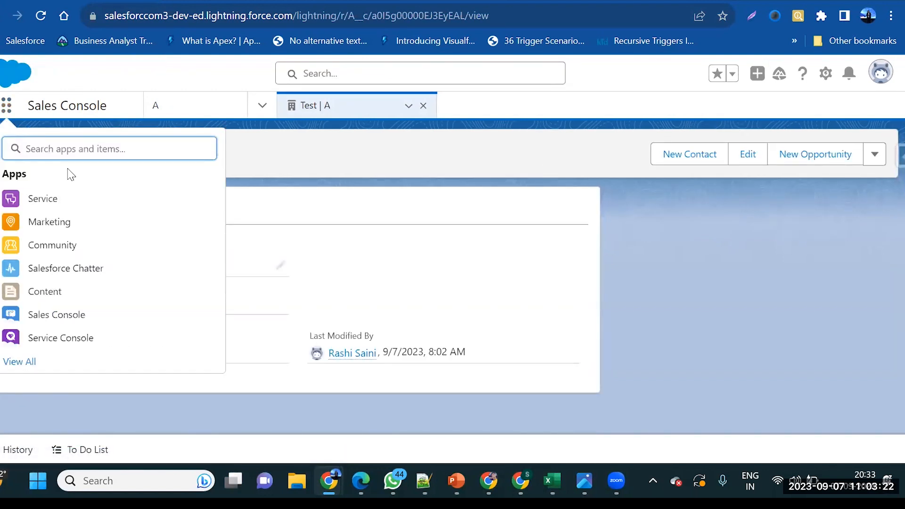
pyautogui.write('c')
pyautogui.click(32, 449)
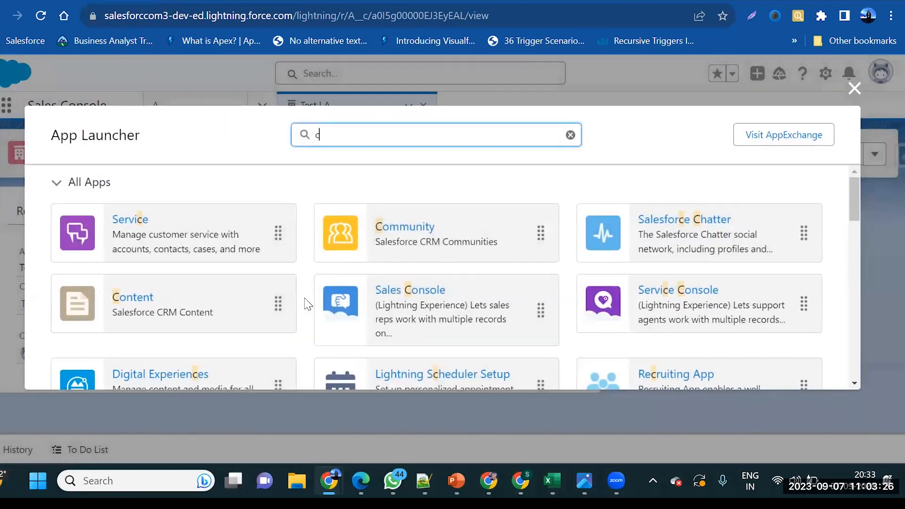
pyautogui.scroll(-10, 307, 303)
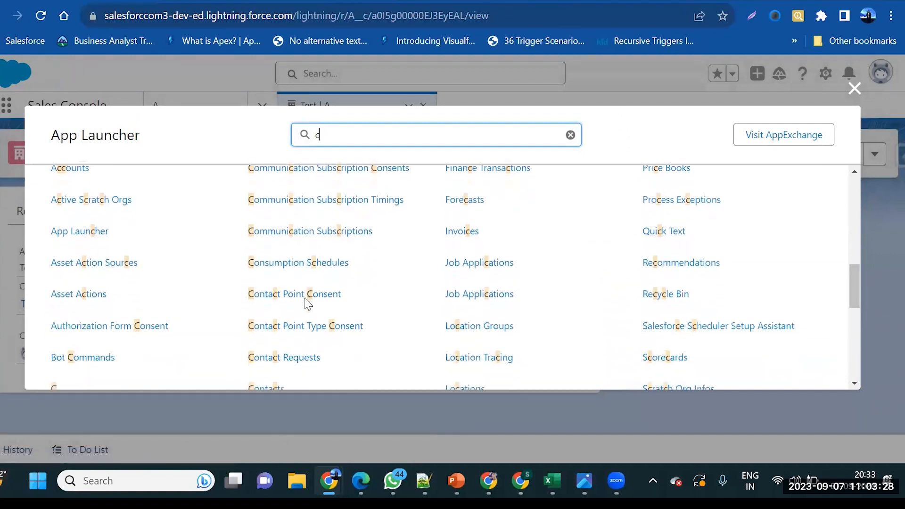
pyautogui.scroll(-2, 304, 303)
pyautogui.scroll(4, 305, 305)
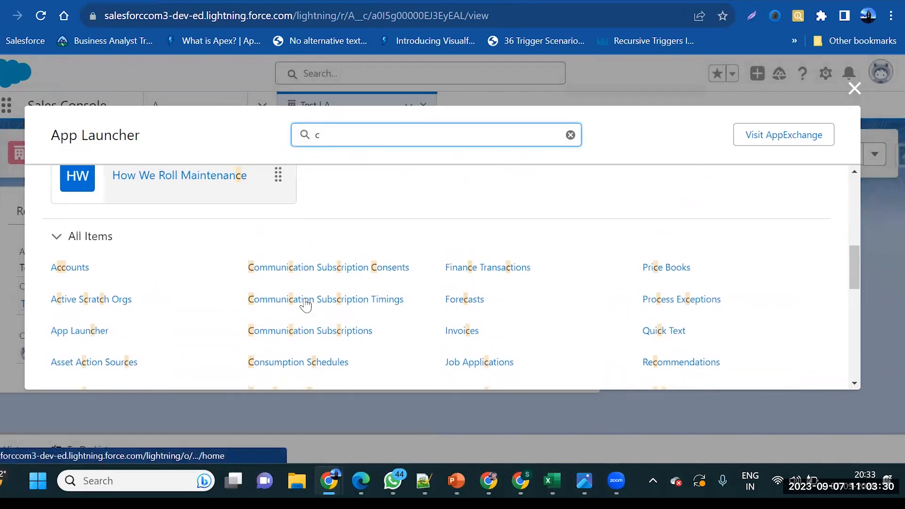
pyautogui.scroll(-8, 304, 303)
pyautogui.scroll(2, 299, 299)
pyautogui.click(57, 186)
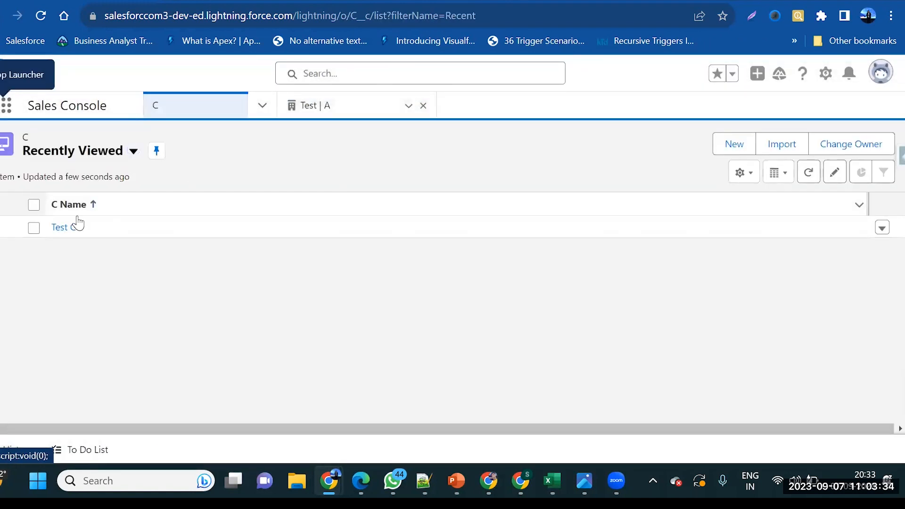
# Create and save a new C record named testmorning.
pyautogui.click(732, 146)
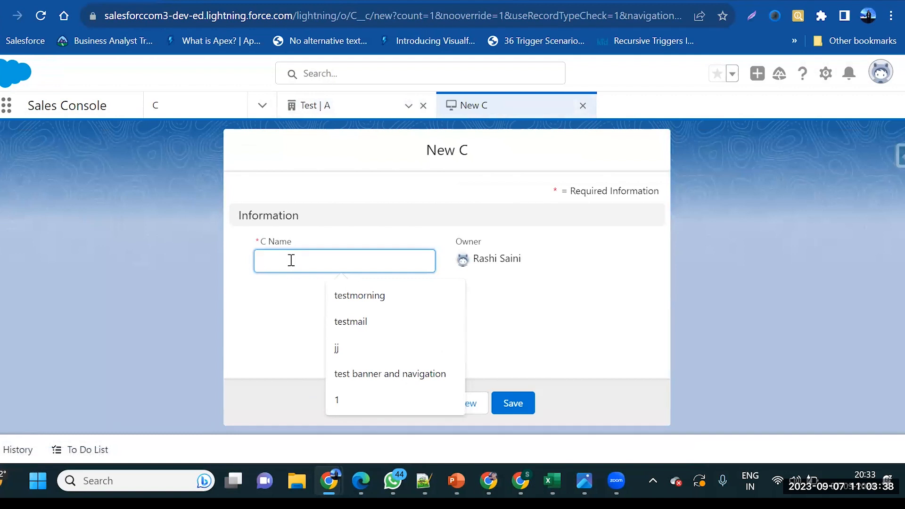
pyautogui.click(379, 302)
pyautogui.click(512, 403)
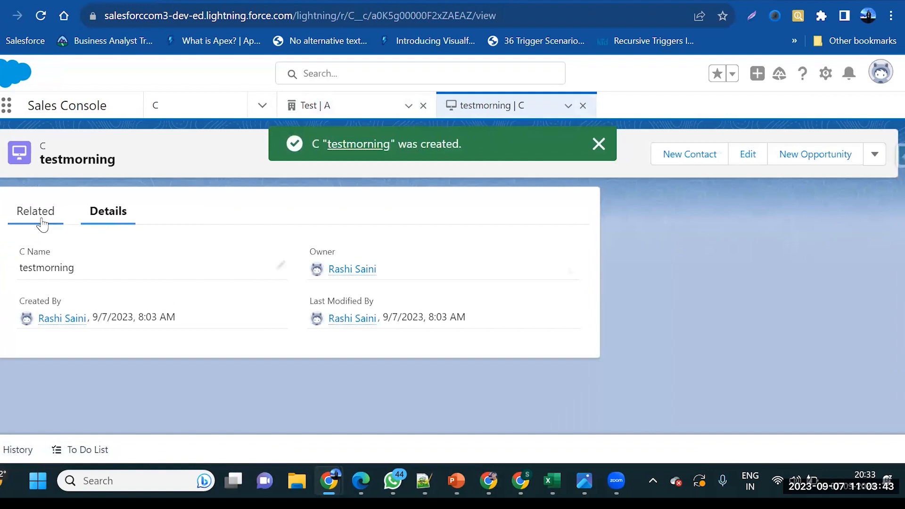
# Create and save an A record named Test 1 from the A related list of the testmorning record.
pyautogui.click(38, 217)
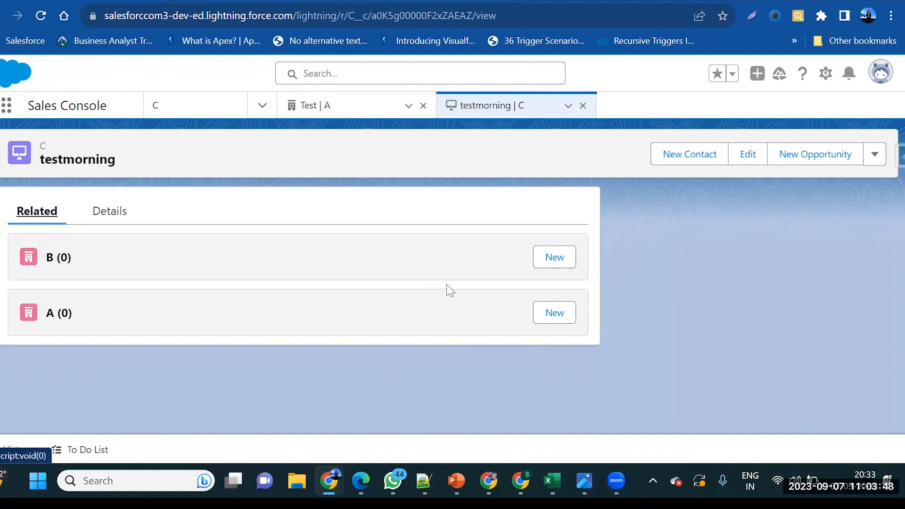
pyautogui.click(568, 316)
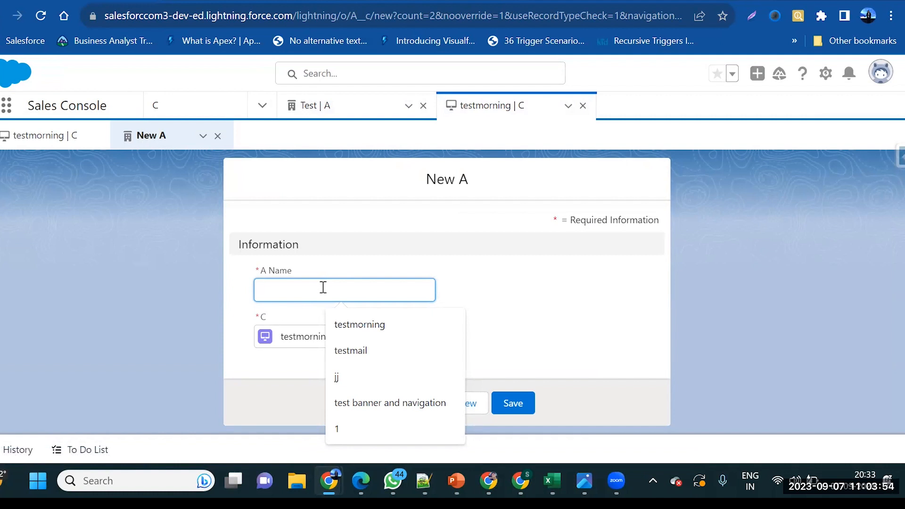
pyautogui.write('Test 1')
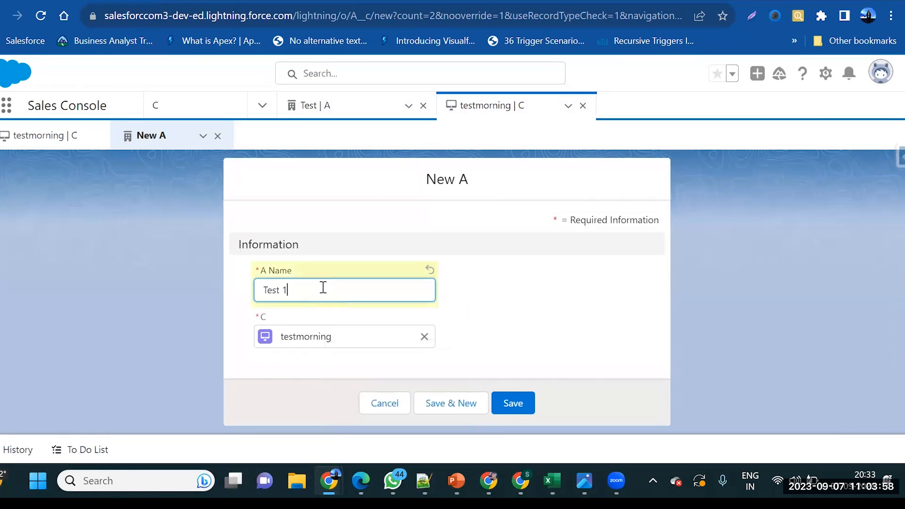
pyautogui.click(505, 396)
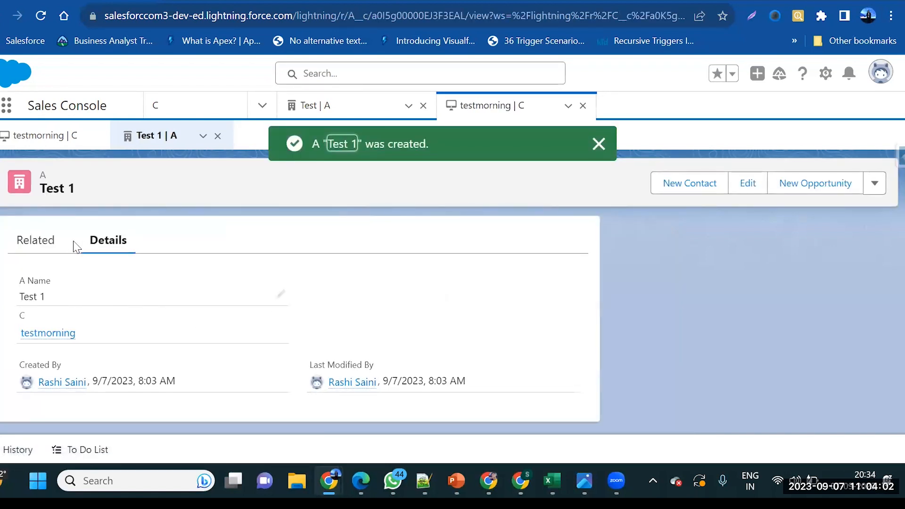
# Examine the related lists of Test 1 and compare them with the open Test record.
pyautogui.click(35, 243)
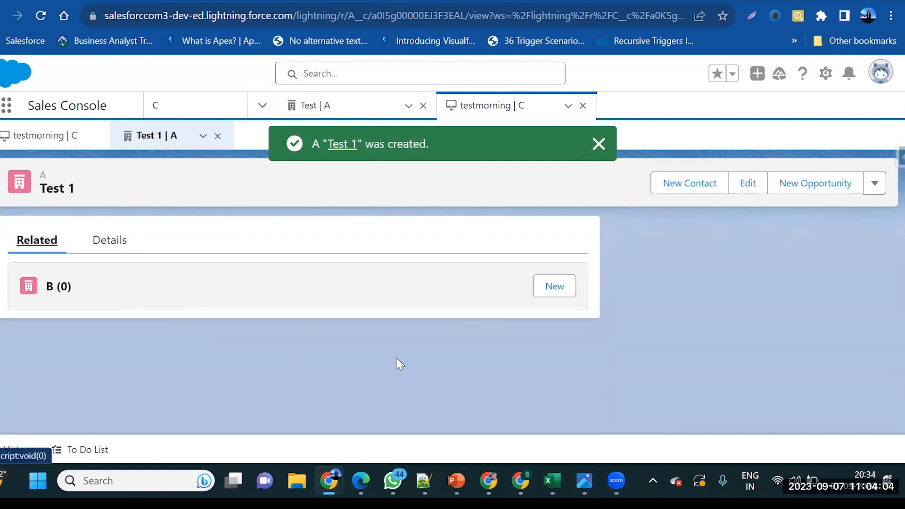
pyautogui.click(358, 106)
pyautogui.click(473, 108)
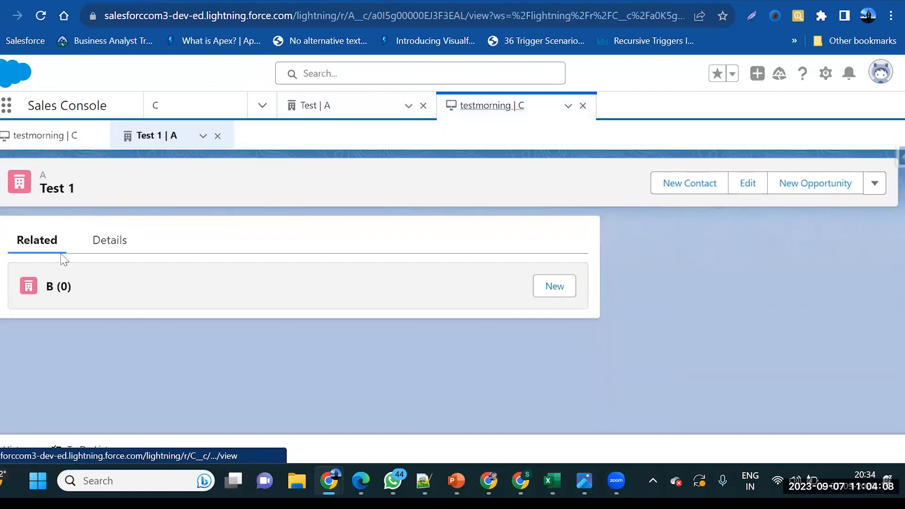
pyautogui.click(310, 105)
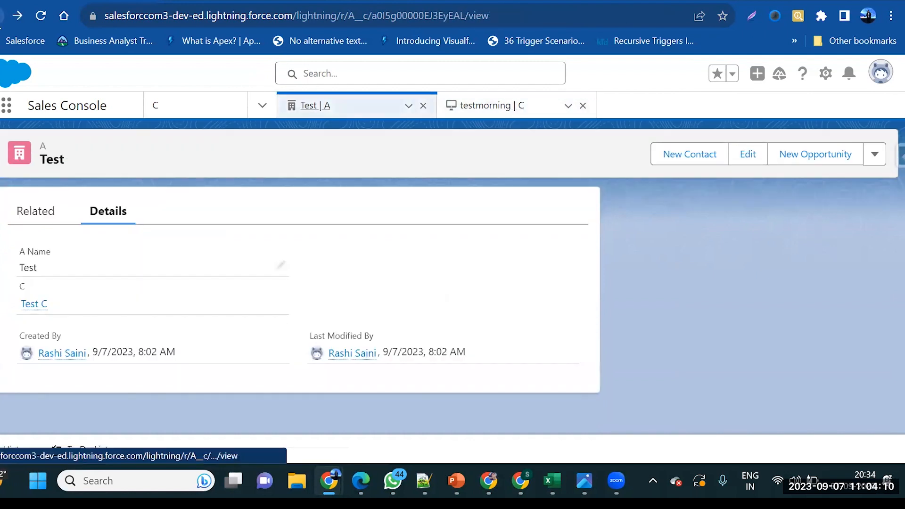
pyautogui.click(0, 19)
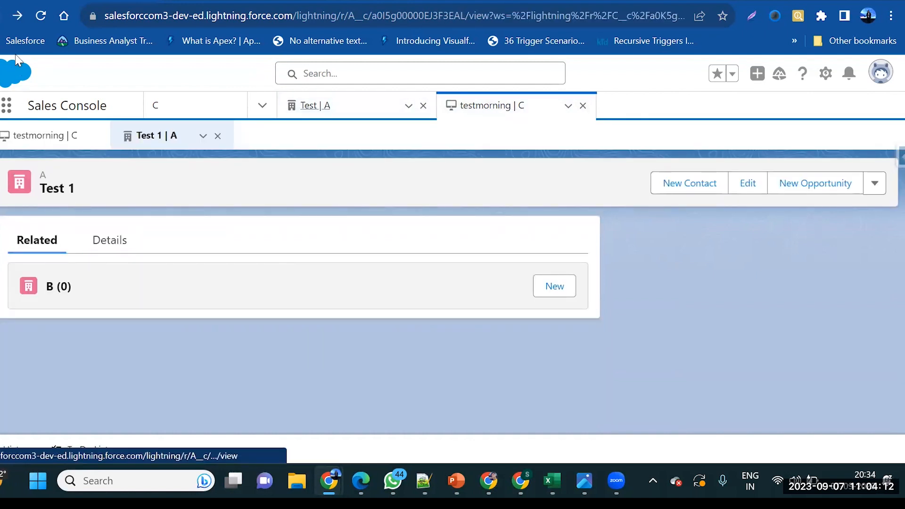
pyautogui.click(1, 18)
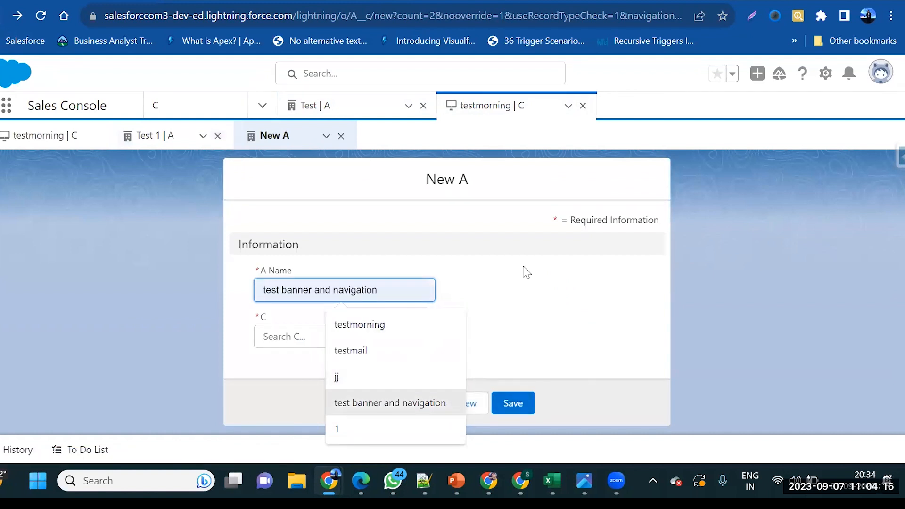
pyautogui.click(558, 245)
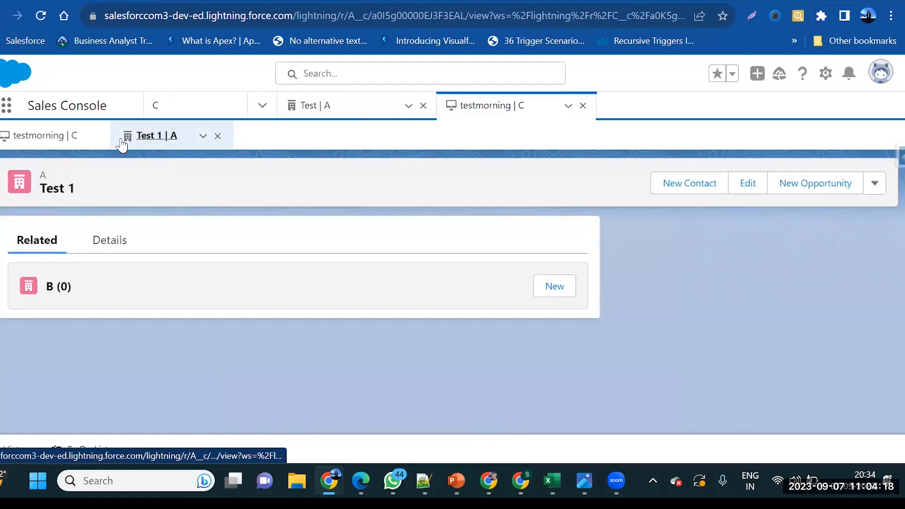
# Return to the testmorning record and create and save an A record named test2 from its A related list.
pyautogui.click(85, 135)
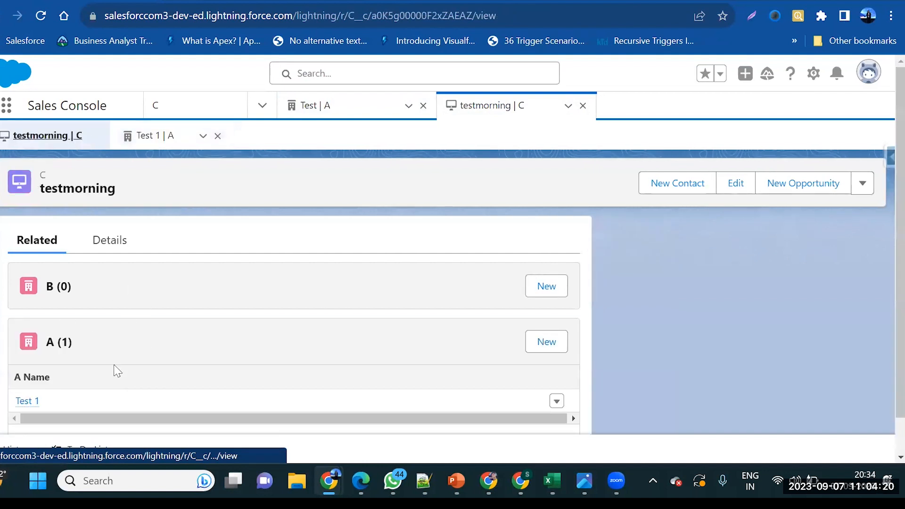
pyautogui.scroll(-1, 117, 371)
pyautogui.click(536, 316)
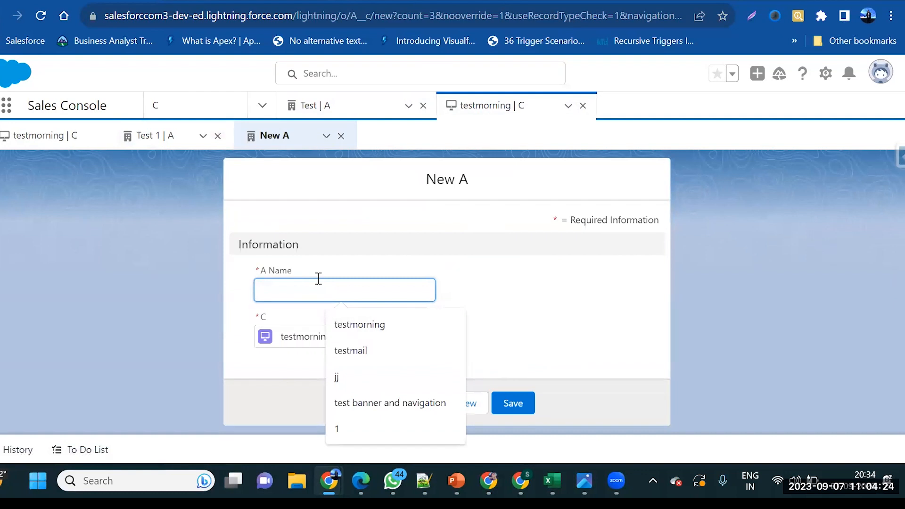
pyautogui.write('test2')
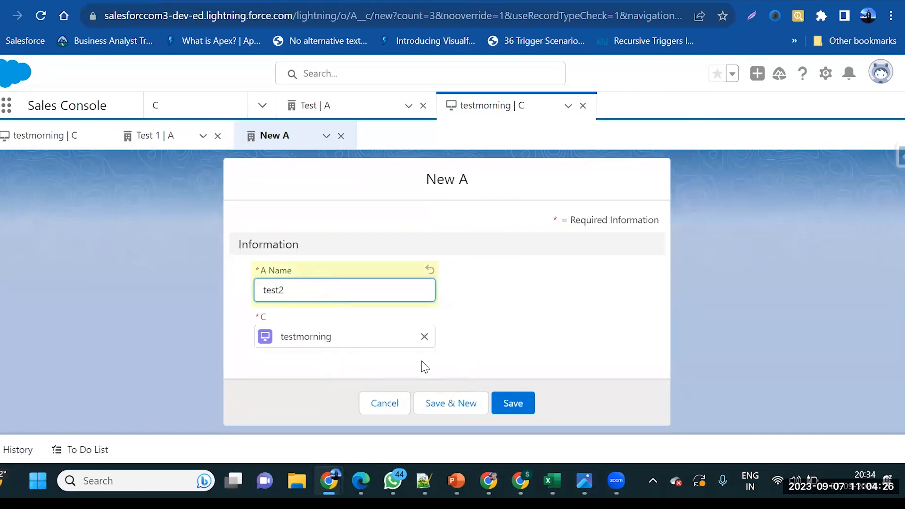
pyautogui.click(517, 408)
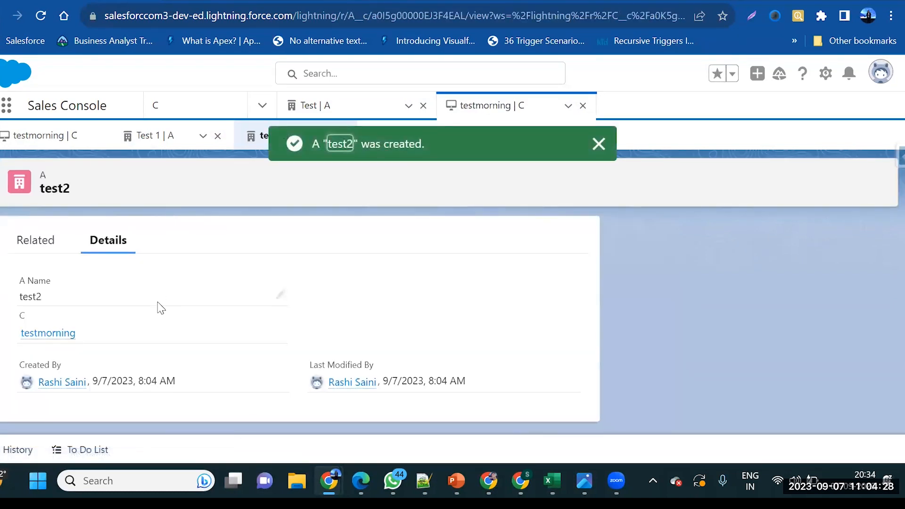
pyautogui.hotkey('alt', 'Left')
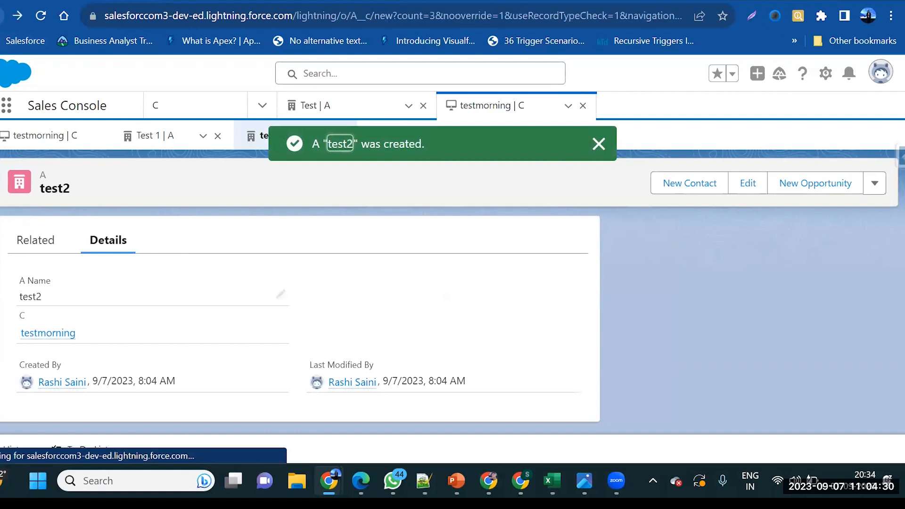
pyautogui.click(356, 292)
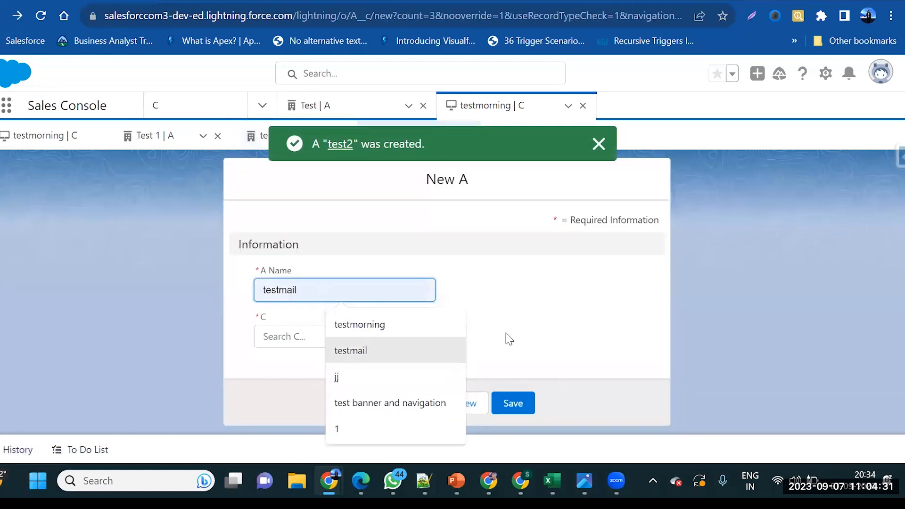
pyautogui.click(542, 368)
pyautogui.click(382, 406)
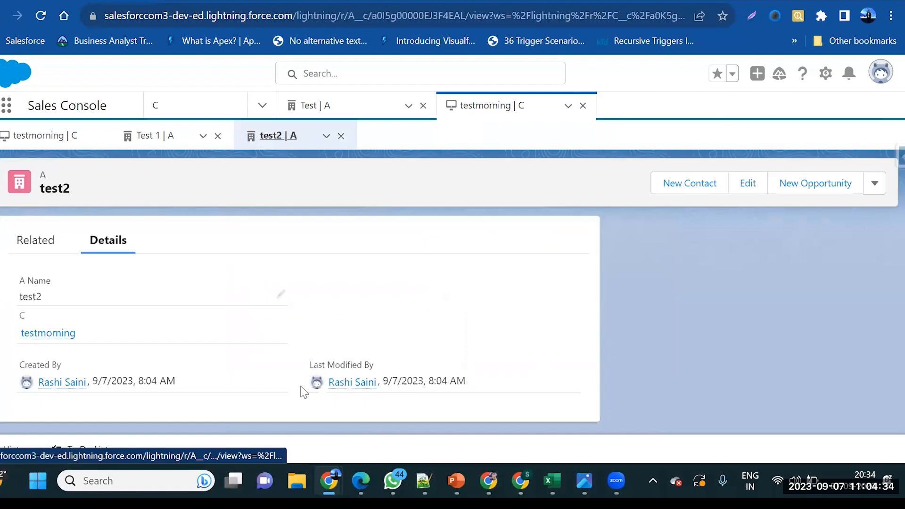
# Add a further A record named test 3 under testmorning from its A related list and save it.
pyautogui.click(57, 136)
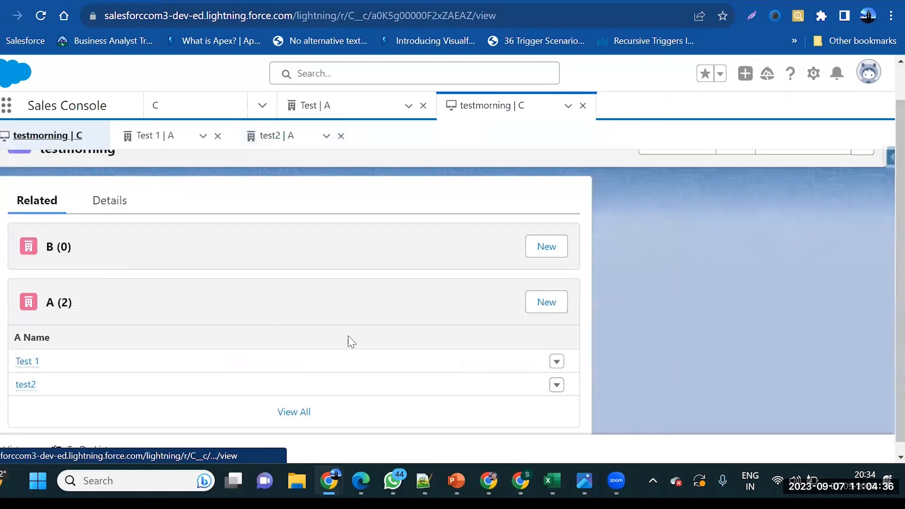
pyautogui.click(544, 302)
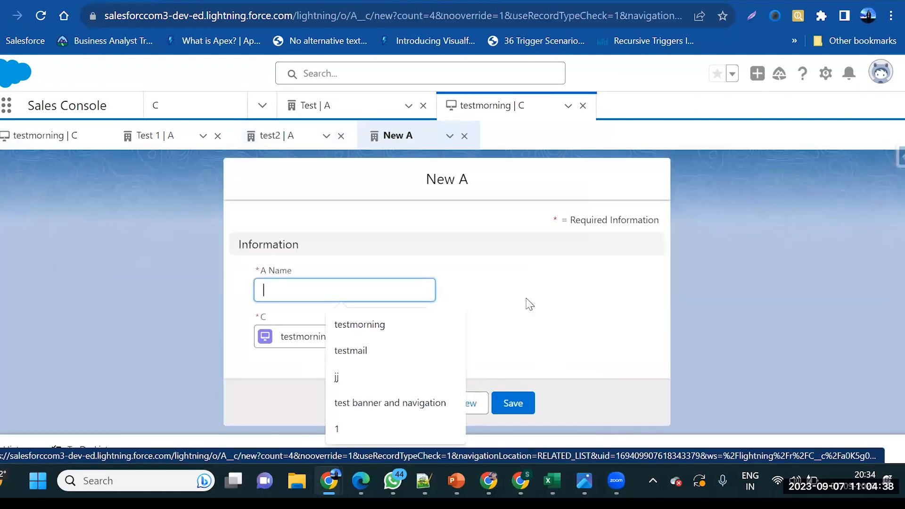
pyautogui.click(526, 299)
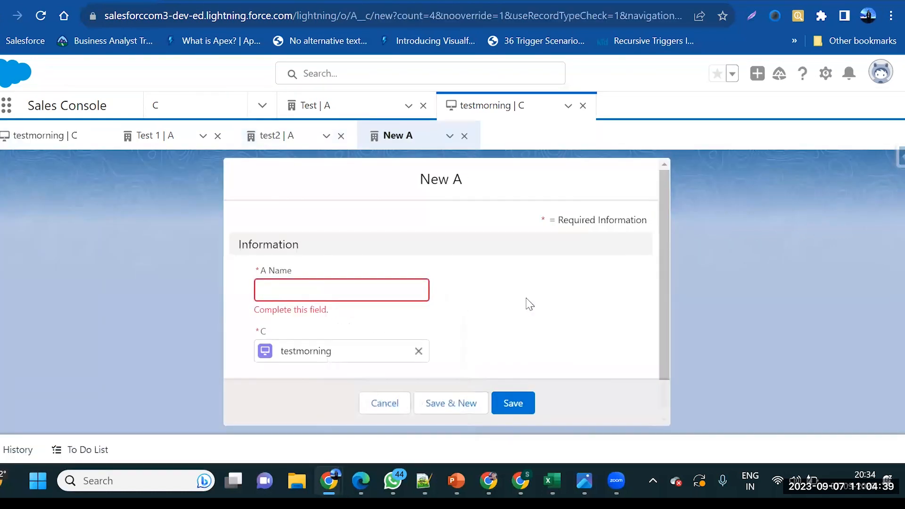
pyautogui.click(389, 297)
pyautogui.write('test 3')
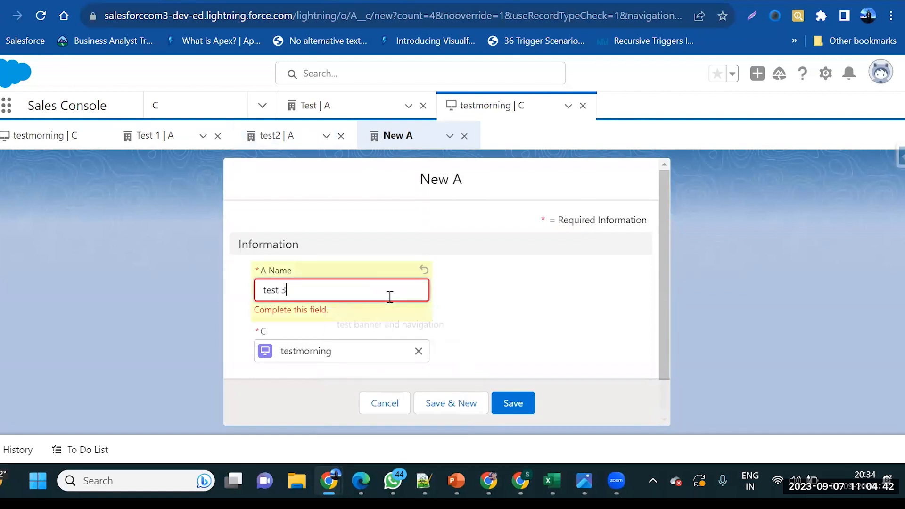
pyautogui.click(506, 414)
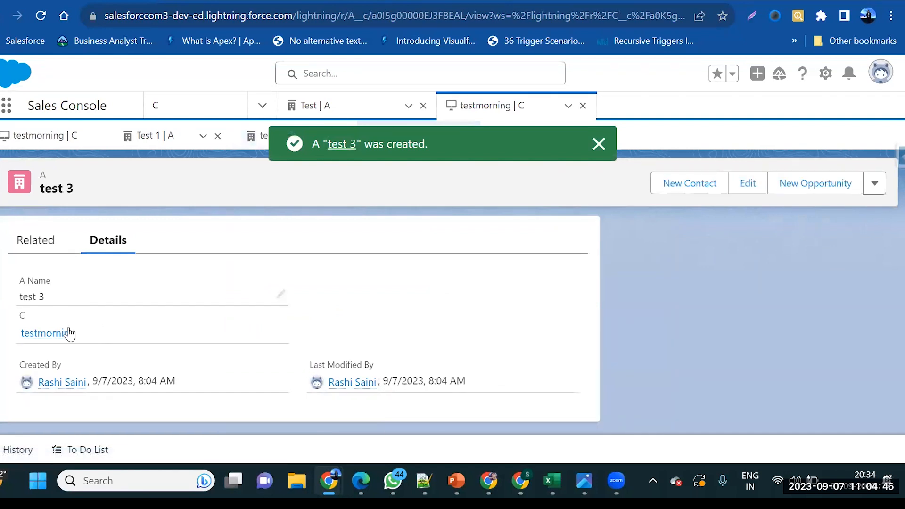
# Review the related lists of test 3 and testmorning, along with testmorning's details.
pyautogui.click(35, 241)
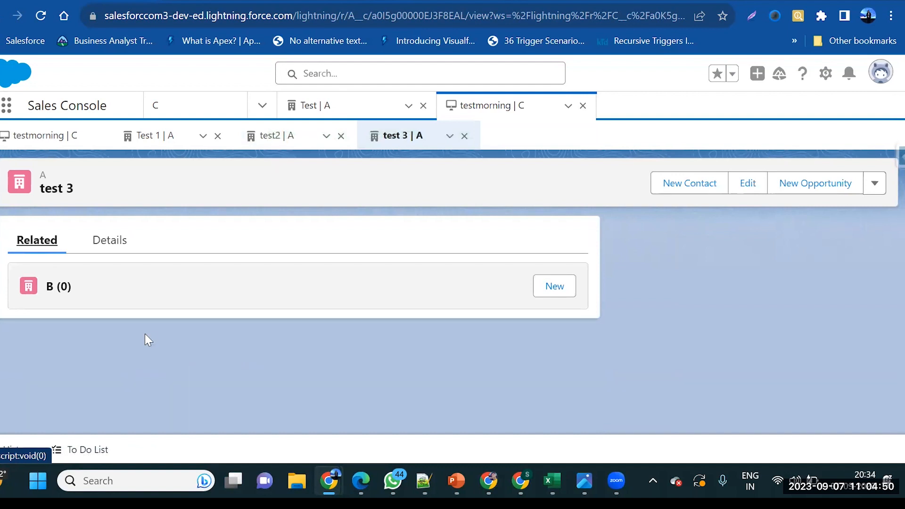
pyautogui.click(59, 144)
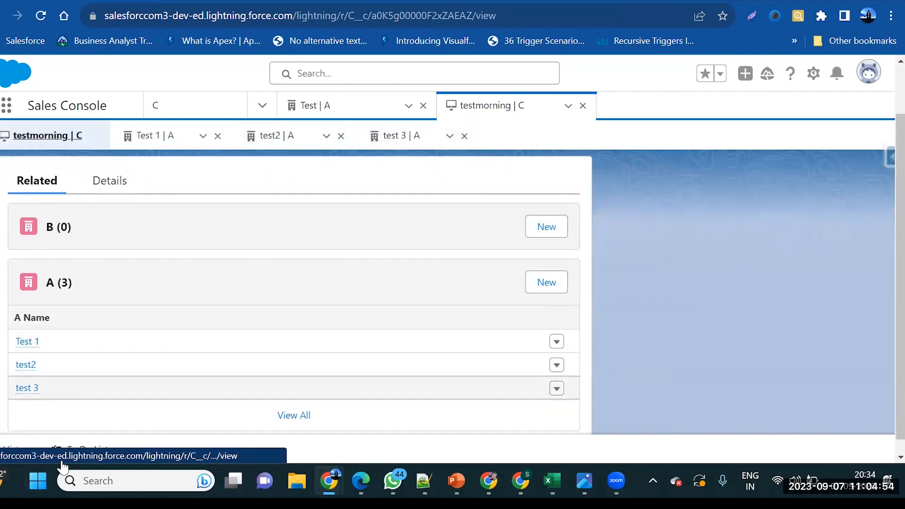
pyautogui.click(94, 180)
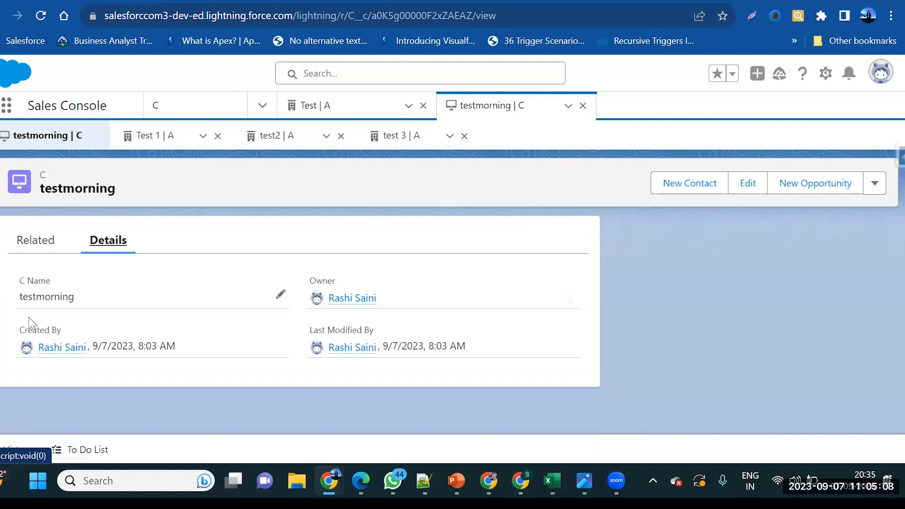
# Switch to Setup and examine the data types available for a new custom field on object A.
pyautogui.click(162, 1)
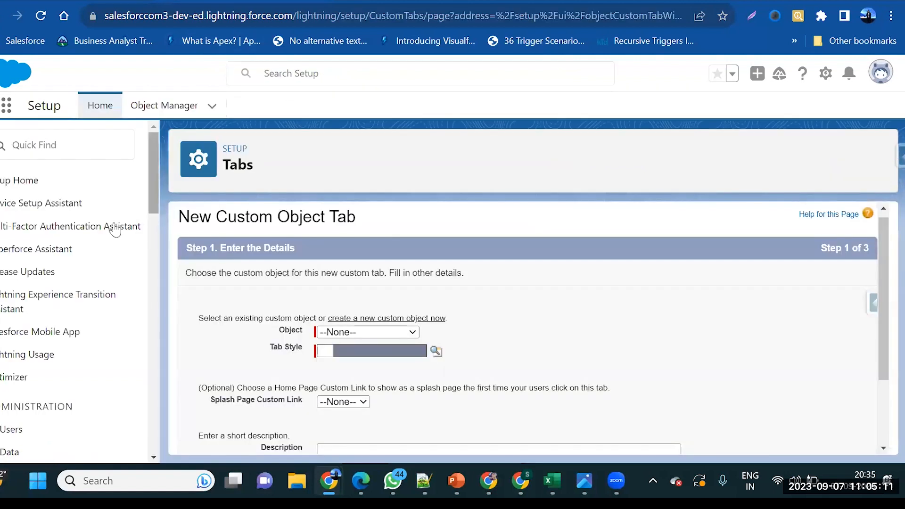
pyautogui.click(136, 106)
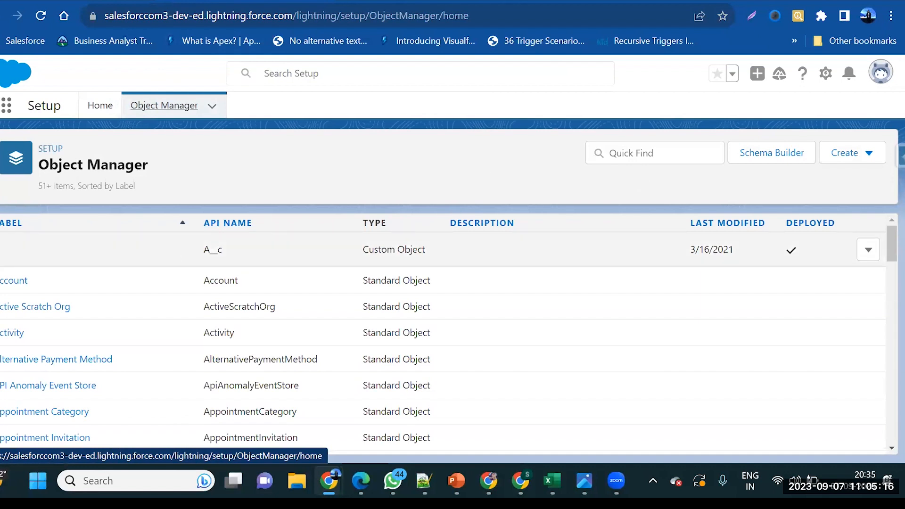
pyautogui.click(3, 250)
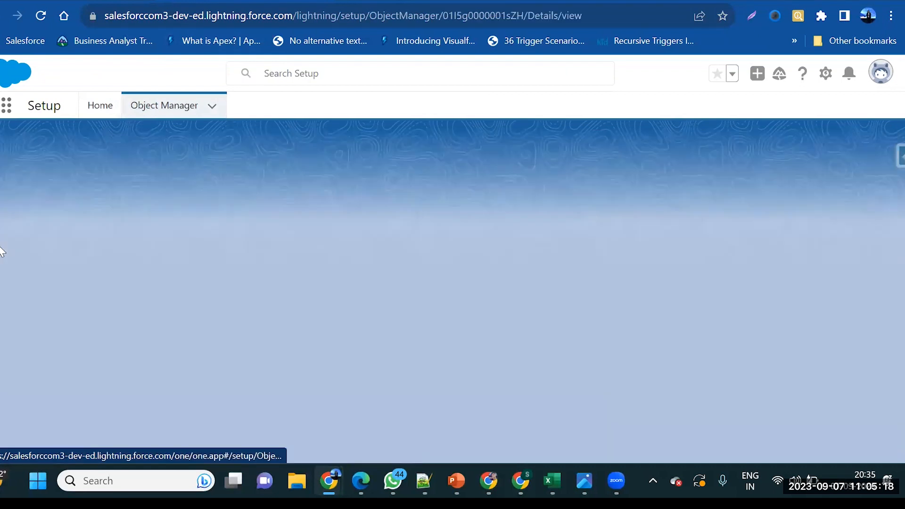
pyautogui.click(83, 261)
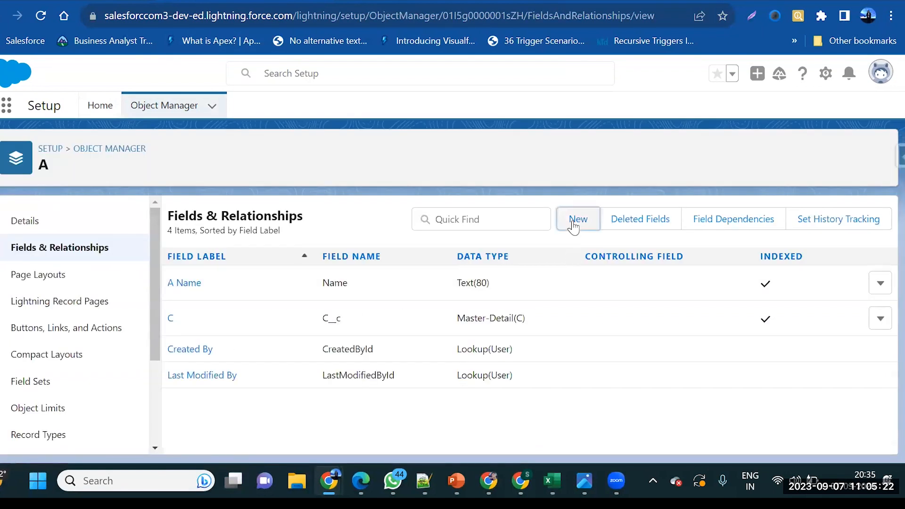
pyautogui.click(573, 227)
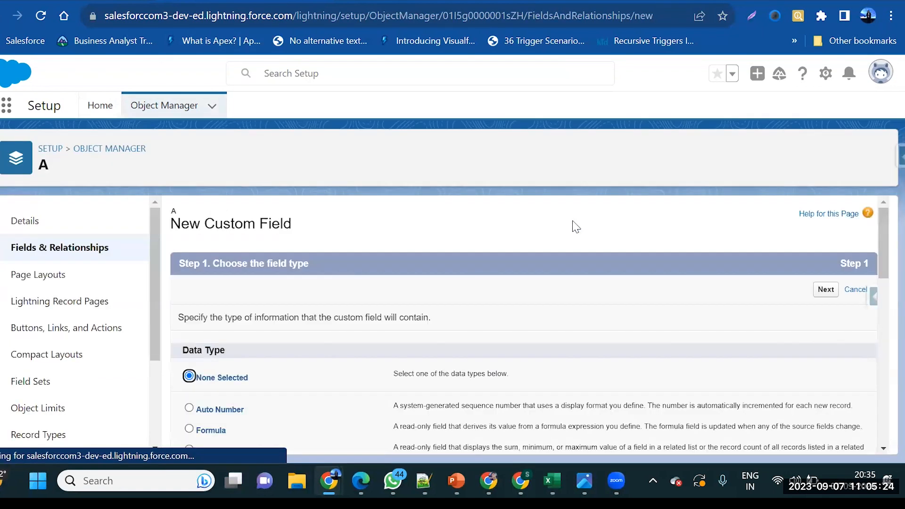
pyautogui.scroll(-5, 461, 351)
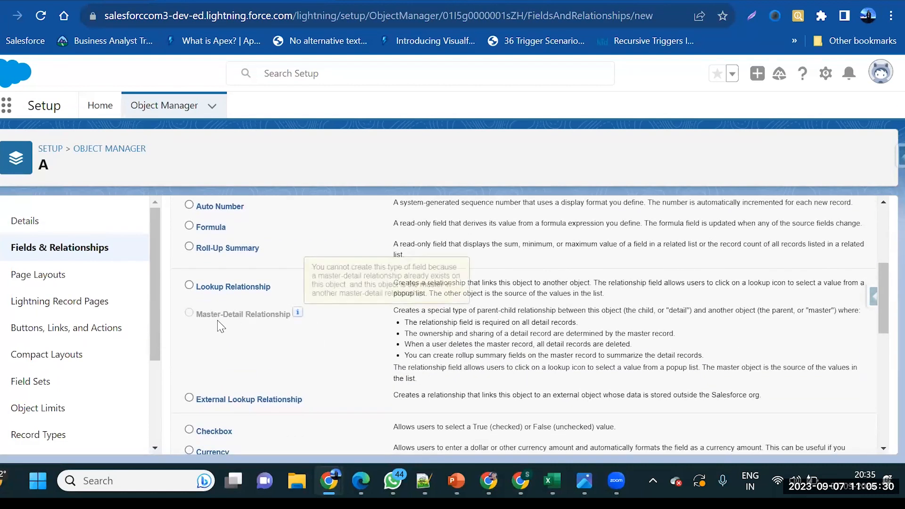
pyautogui.scroll(5, 240, 313)
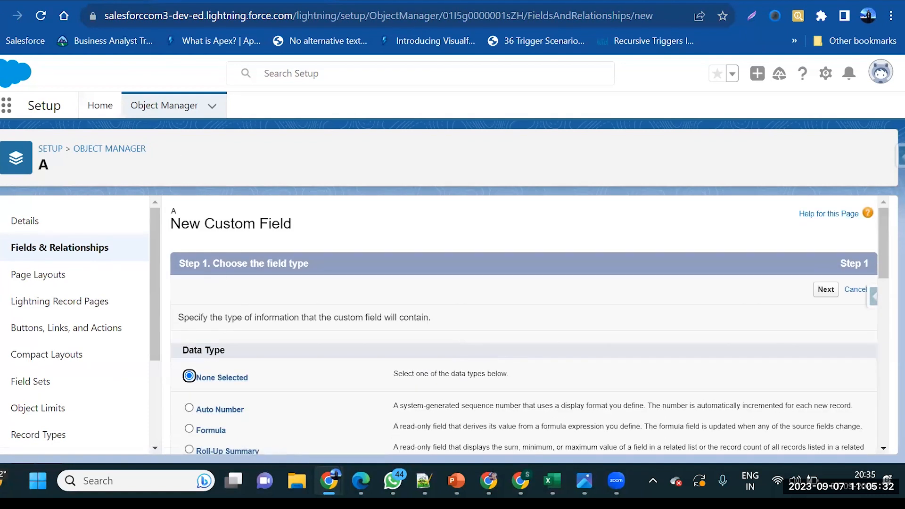
# Open custom object C's fields and start a new custom field with the Roll-Up Summary data type.
pyautogui.click(147, 104)
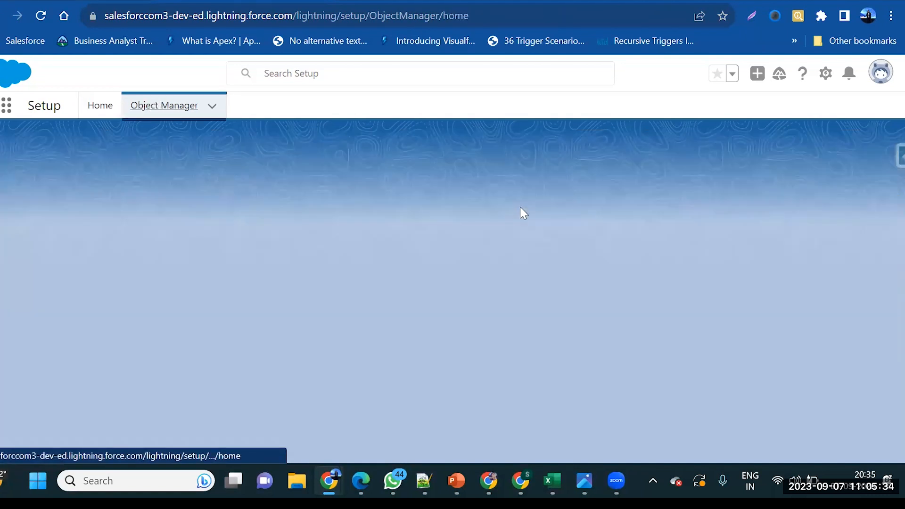
pyautogui.click(682, 152)
pyautogui.write('c')
pyautogui.scroll(-5, 35, 324)
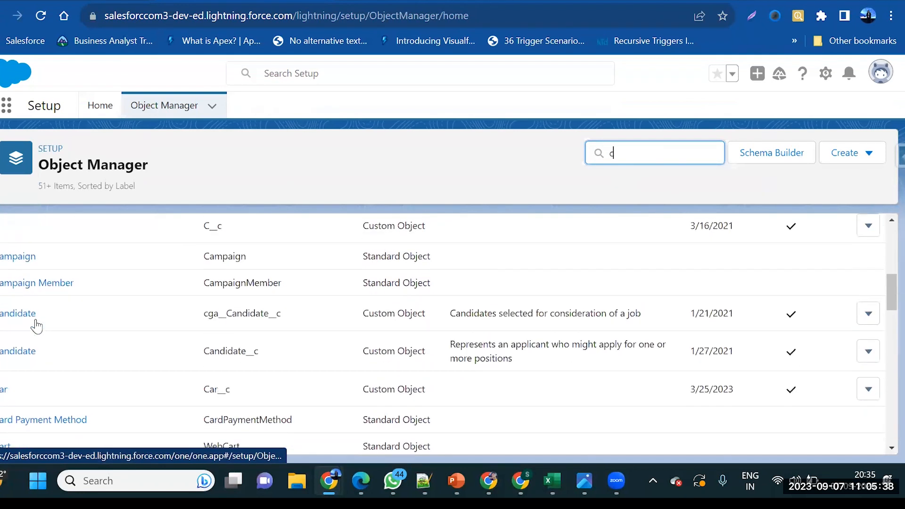
pyautogui.click(1, 226)
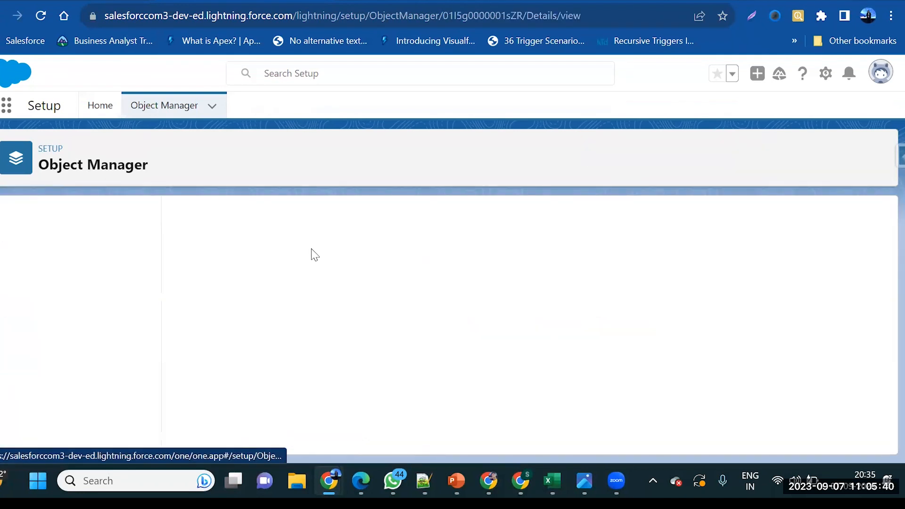
pyautogui.click(107, 249)
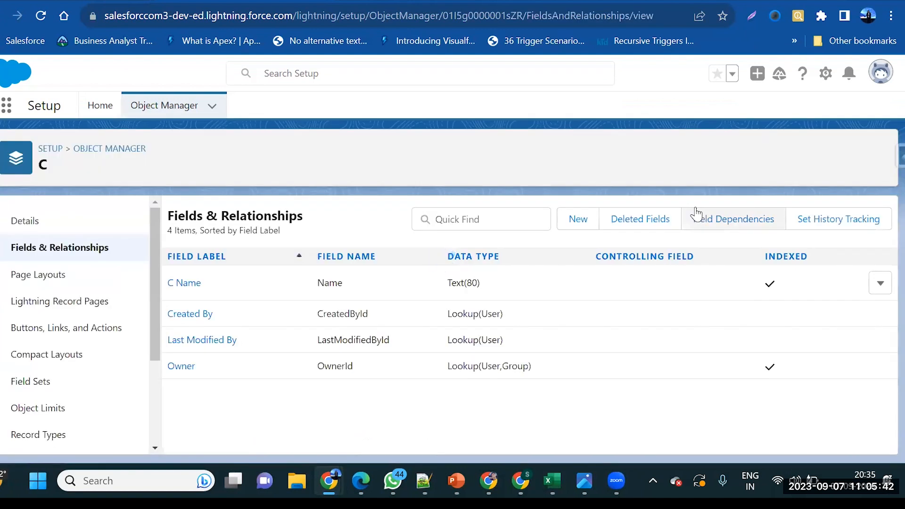
pyautogui.click(584, 216)
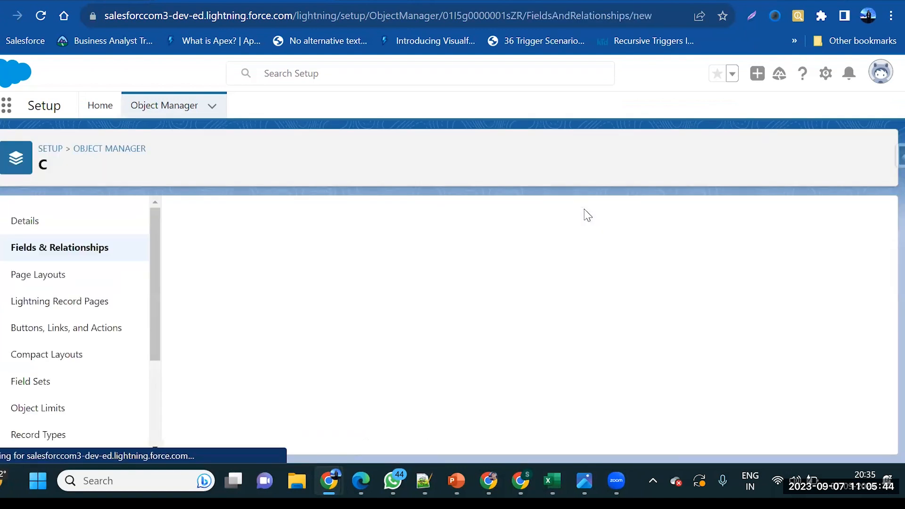
pyautogui.scroll(-2, 454, 324)
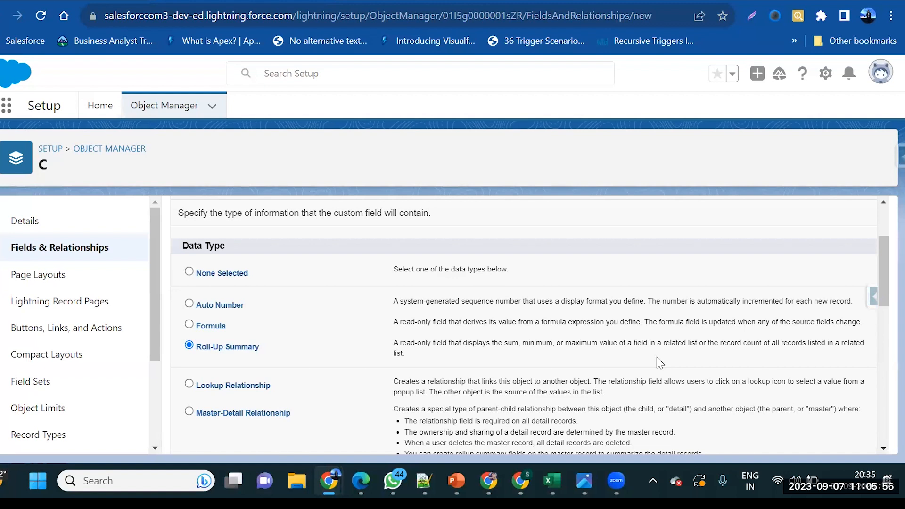
pyautogui.scroll(-10, 659, 363)
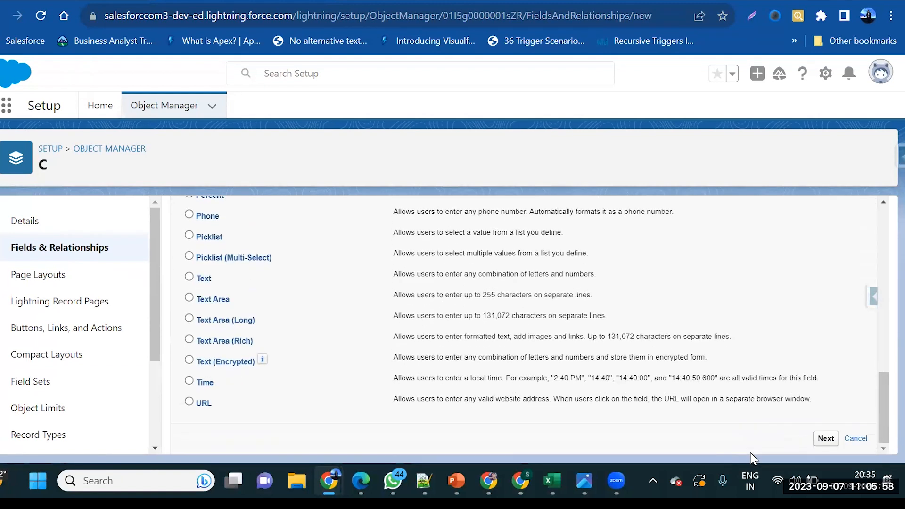
pyautogui.click(826, 439)
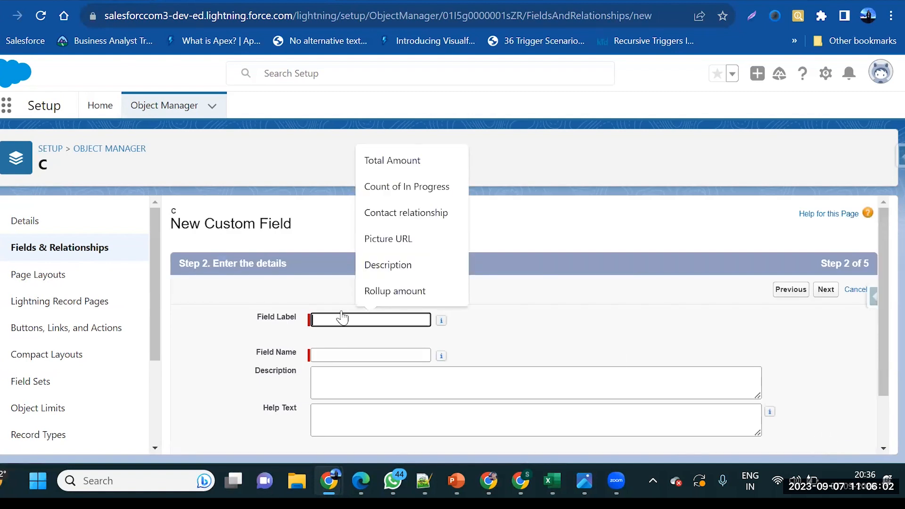
# Set the roll-up field's label and field name to Count and proceed to the summary calculation.
pyautogui.write('Count')
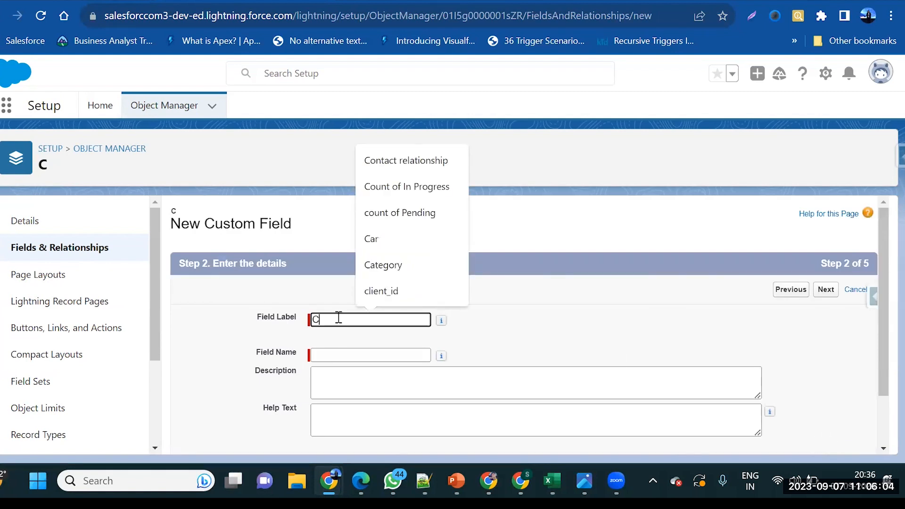
pyautogui.click(331, 357)
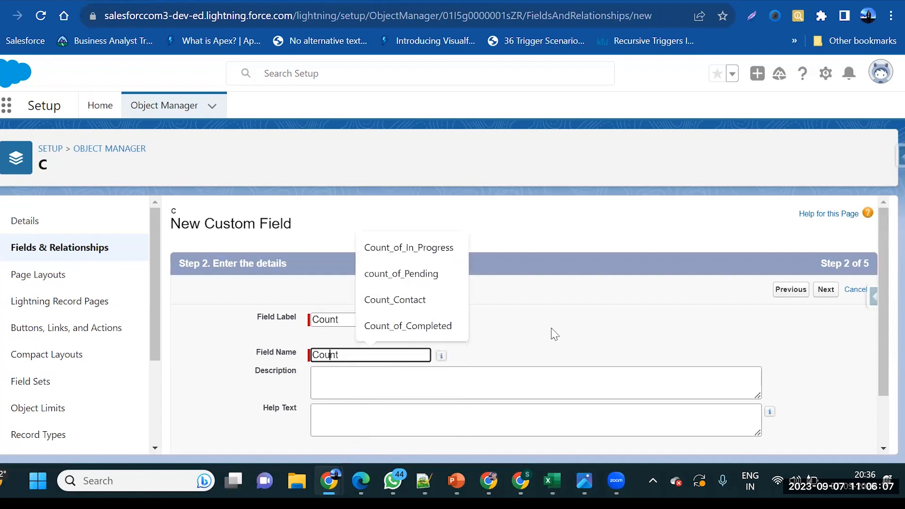
pyautogui.click(826, 289)
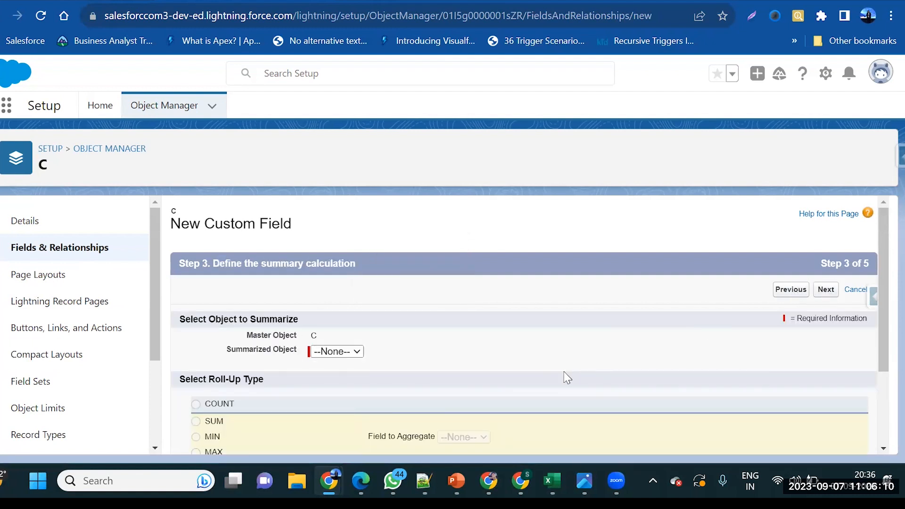
# Define the roll-up with A as the summarized object and COUNT as the roll-up type, including all records.
pyautogui.scroll(-2, 567, 378)
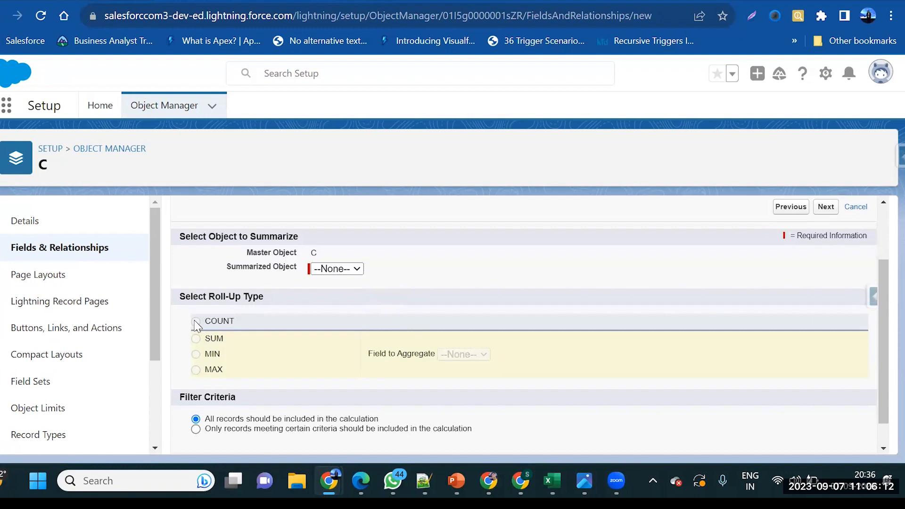
pyautogui.click(336, 268)
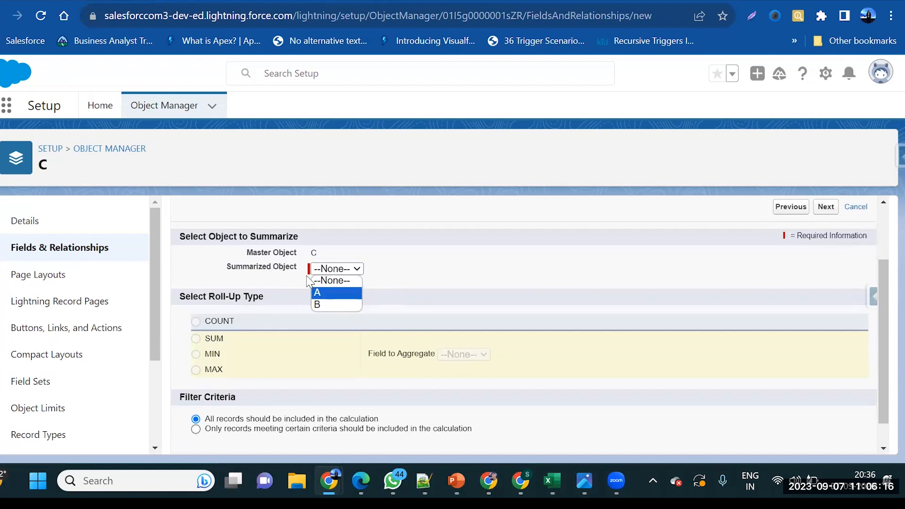
pyautogui.click(320, 294)
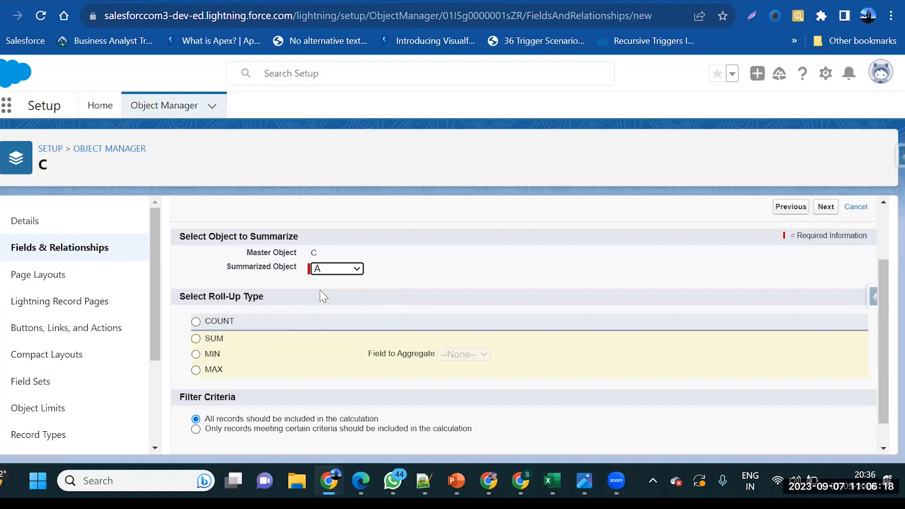
pyautogui.click(196, 322)
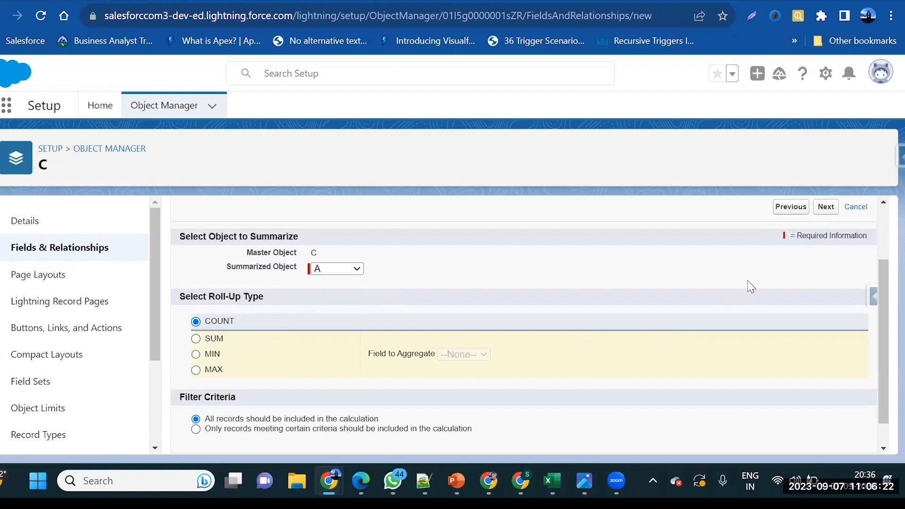
pyautogui.click(825, 208)
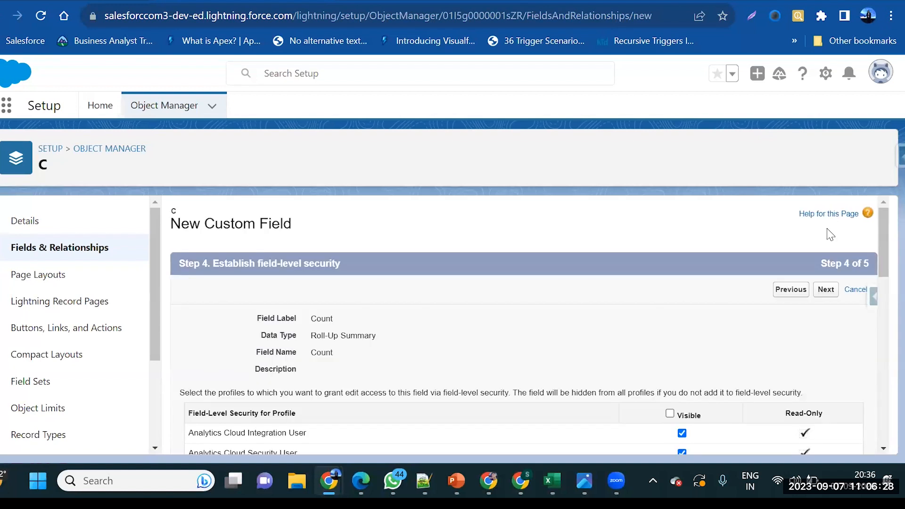
# Accept the default field-level security and page layout assignment for the Count field and save it.
pyautogui.scroll(-15, 804, 325)
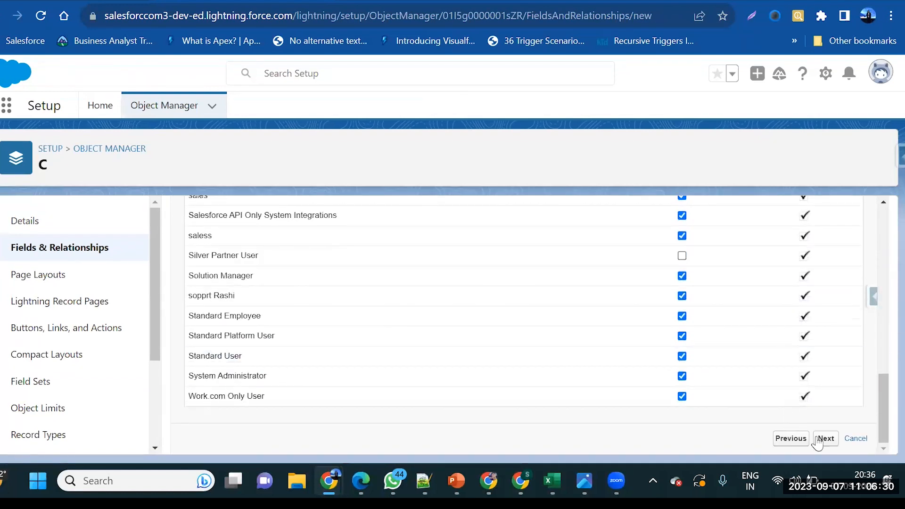
pyautogui.click(824, 441)
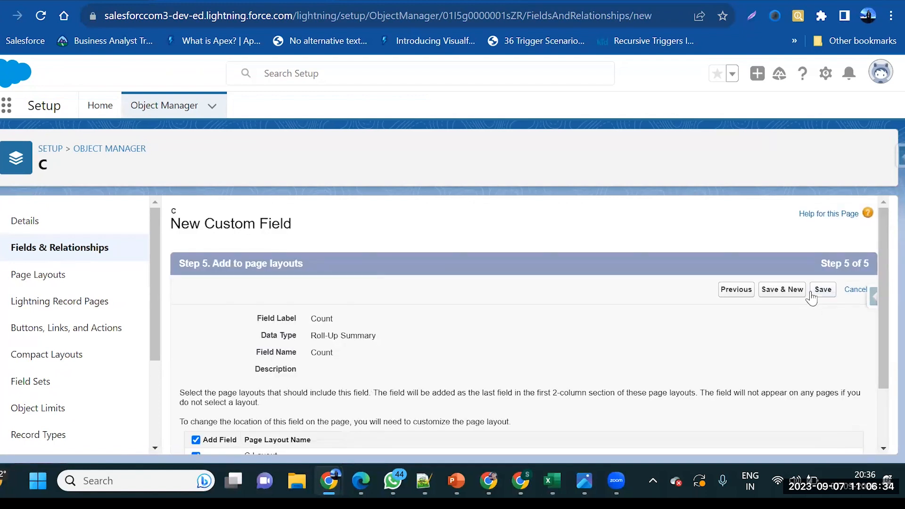
pyautogui.click(811, 295)
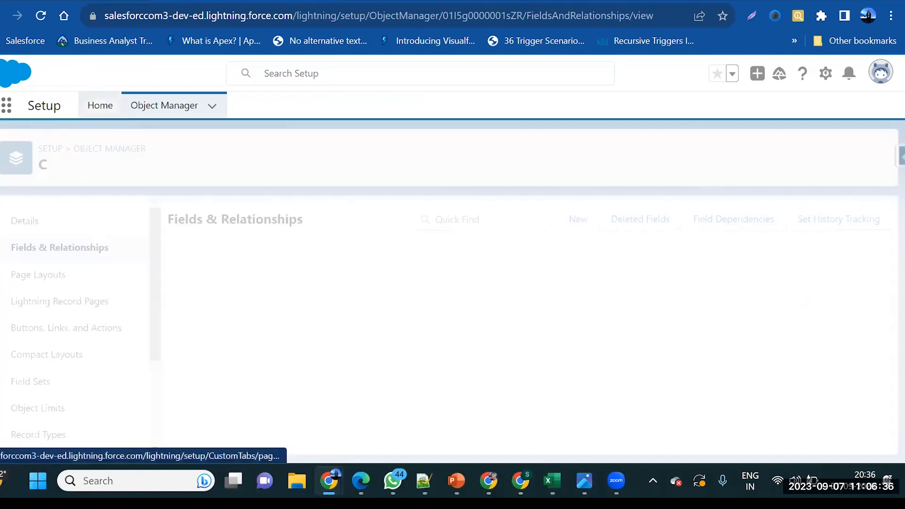
# Return to the testmorning record, reload it, and compare its A related list with the Count field in its details.
pyautogui.click(113, 1)
pyautogui.press('F5')
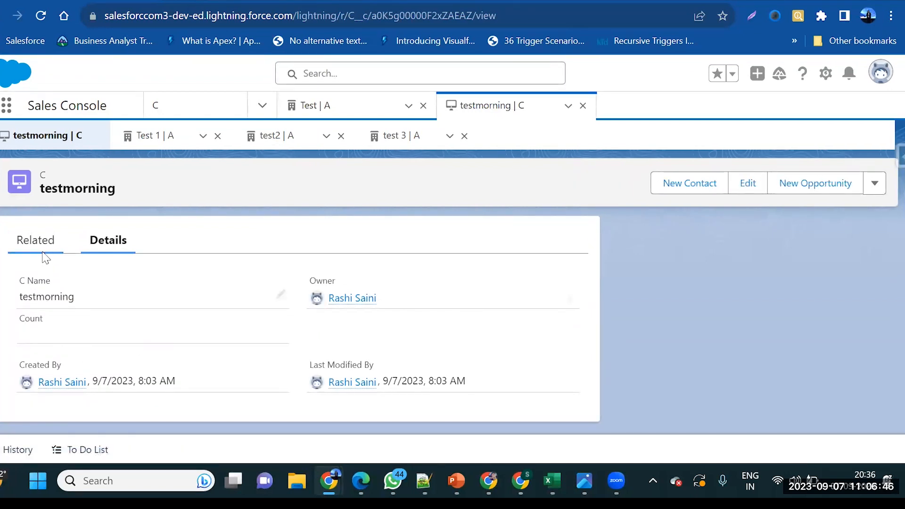
pyautogui.click(42, 250)
pyautogui.scroll(-1, 109, 363)
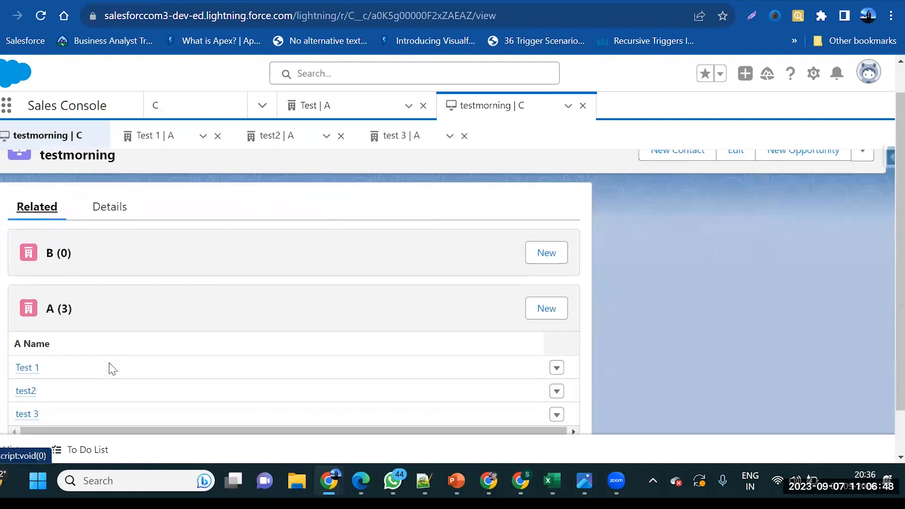
pyautogui.click(113, 207)
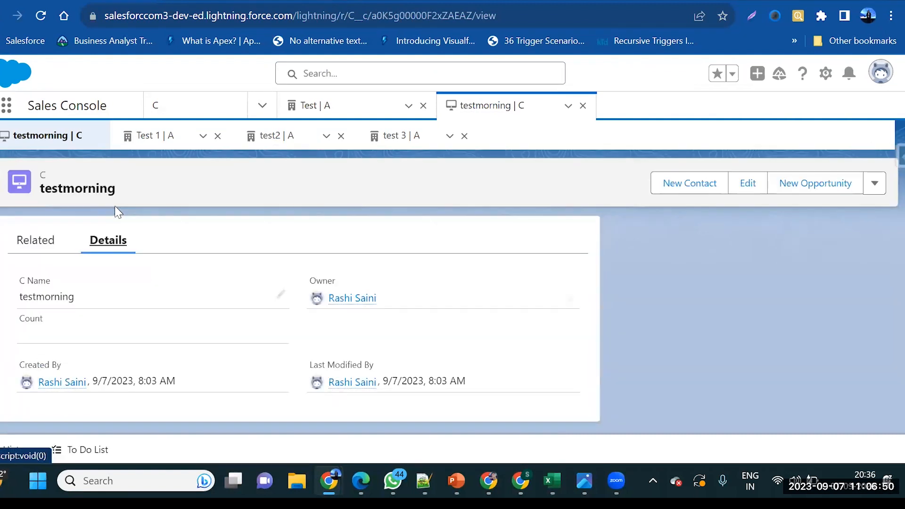
# Edit the testmorning record and save it with its name unchanged to recalculate the Count field.
pyautogui.click(281, 295)
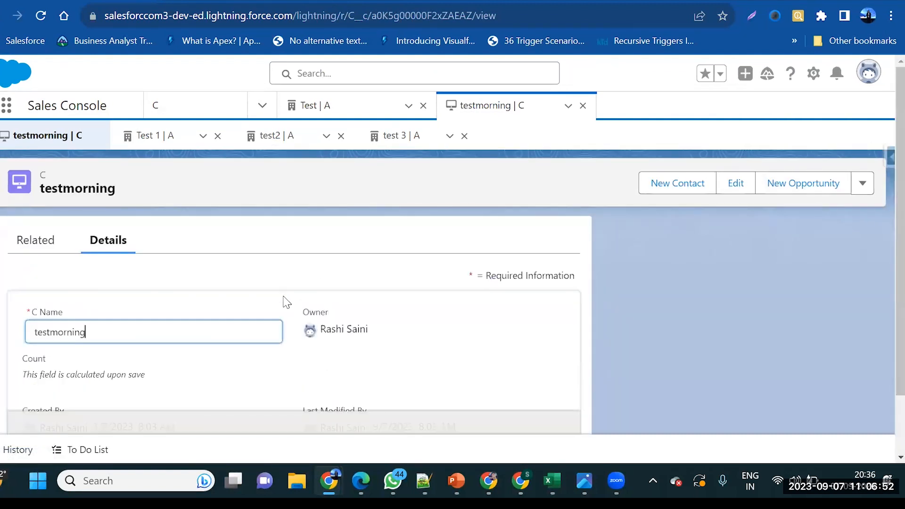
pyautogui.click(320, 412)
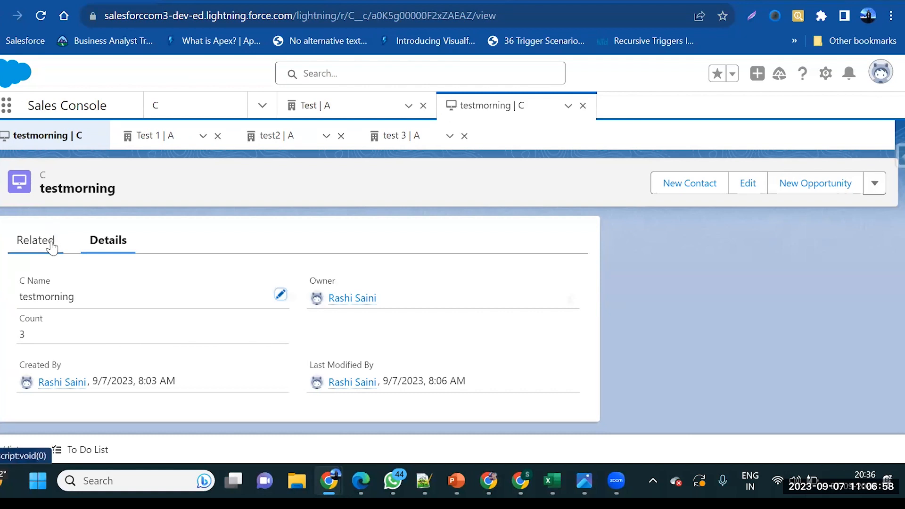
# Create an A record named Test4 under testmorning from its A related list and save it.
pyautogui.click(26, 241)
pyautogui.scroll(-2, 169, 369)
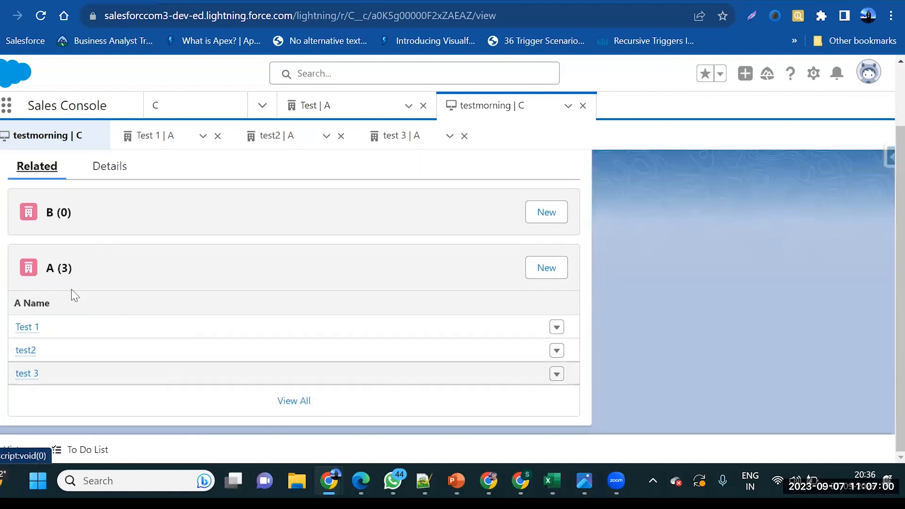
pyautogui.click(530, 270)
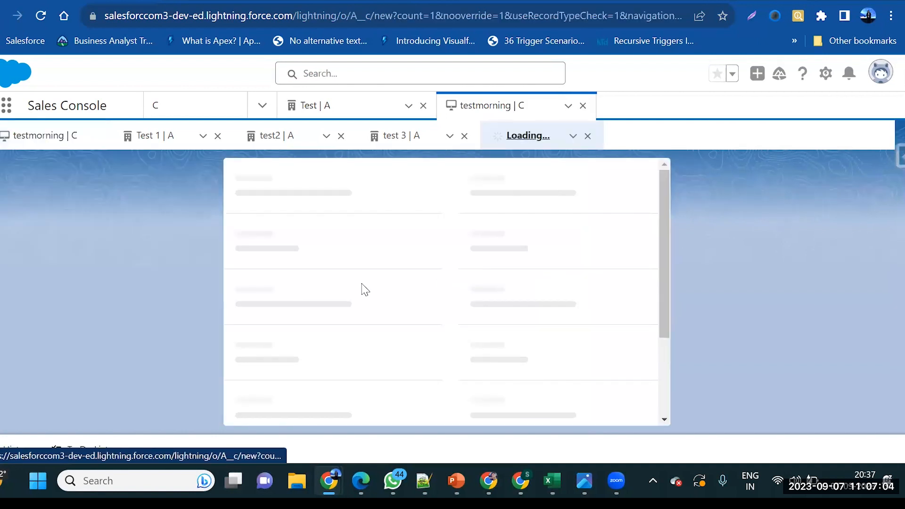
pyautogui.write('Test3')
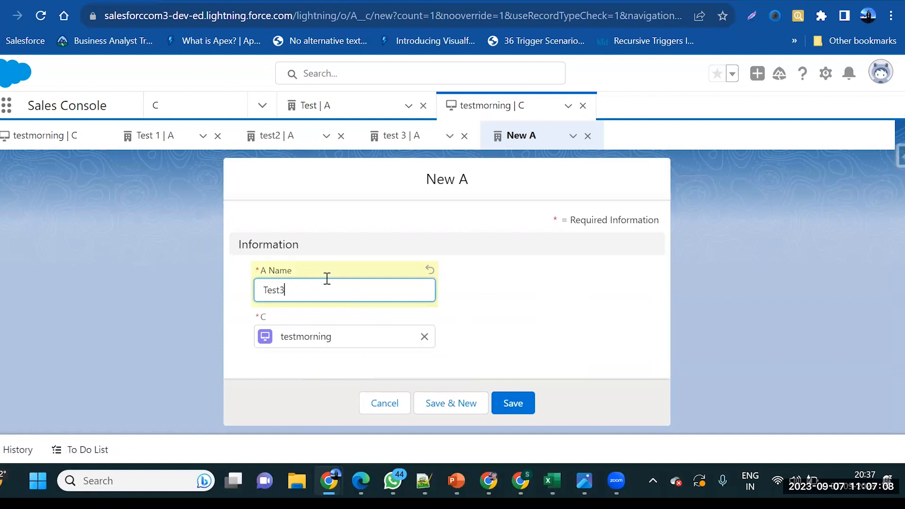
pyautogui.press('BackSpace')
pyautogui.write('4')
pyautogui.click(510, 404)
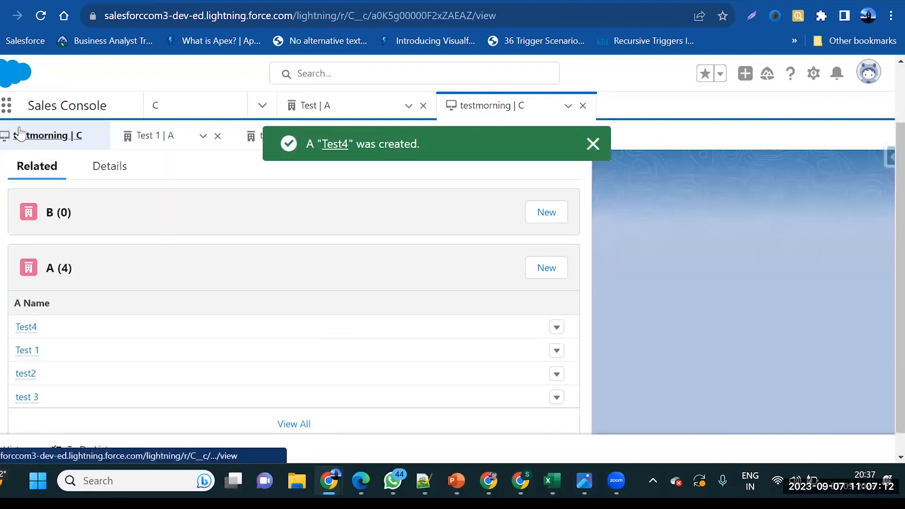
# Check testmorning's Count field and delete the A records Test 1 and test 3 from its A related list.
pyautogui.click(111, 171)
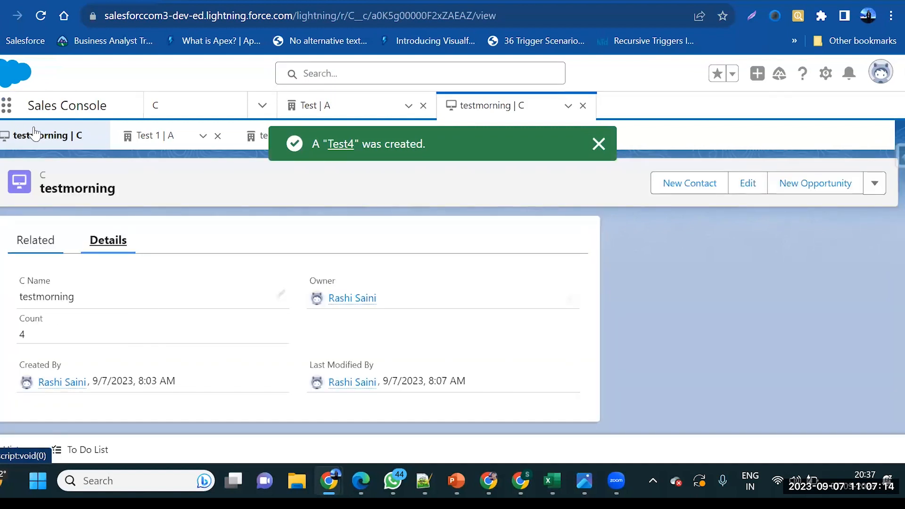
pyautogui.click(56, 253)
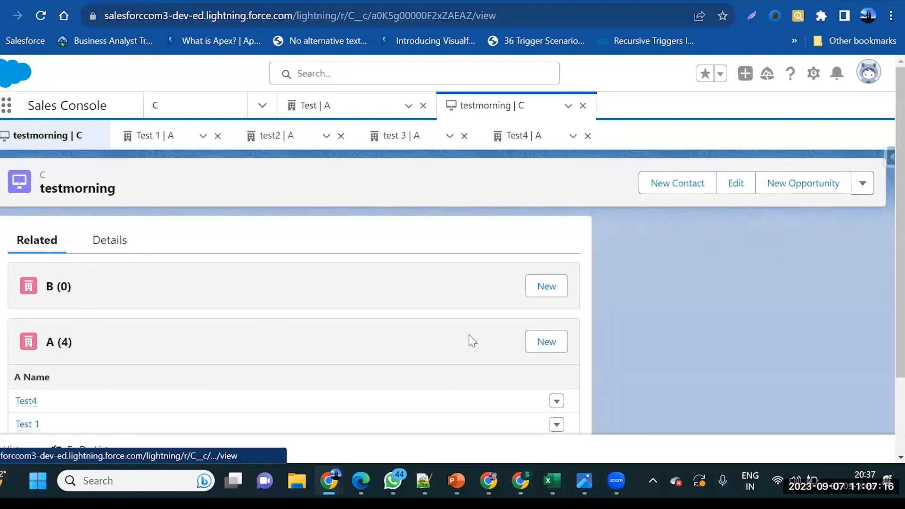
pyautogui.scroll(-2, 471, 340)
pyautogui.click(556, 351)
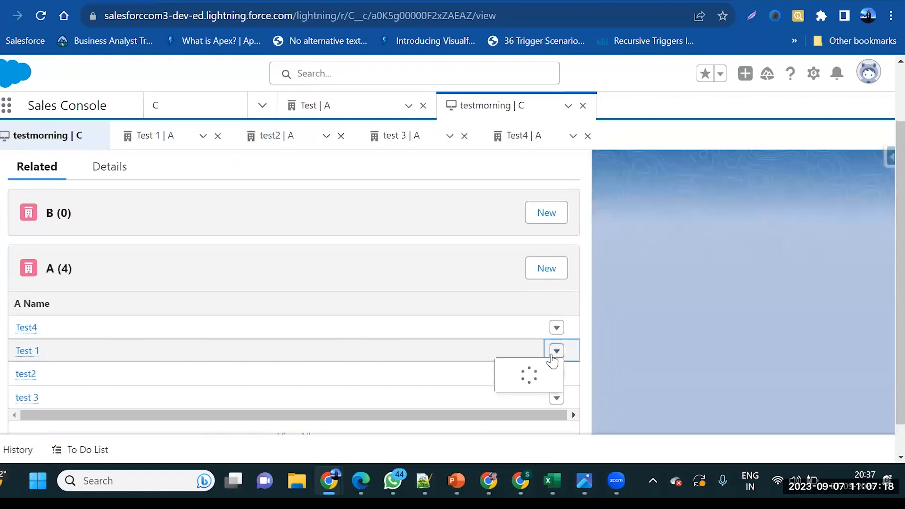
pyautogui.click(538, 388)
pyautogui.click(627, 288)
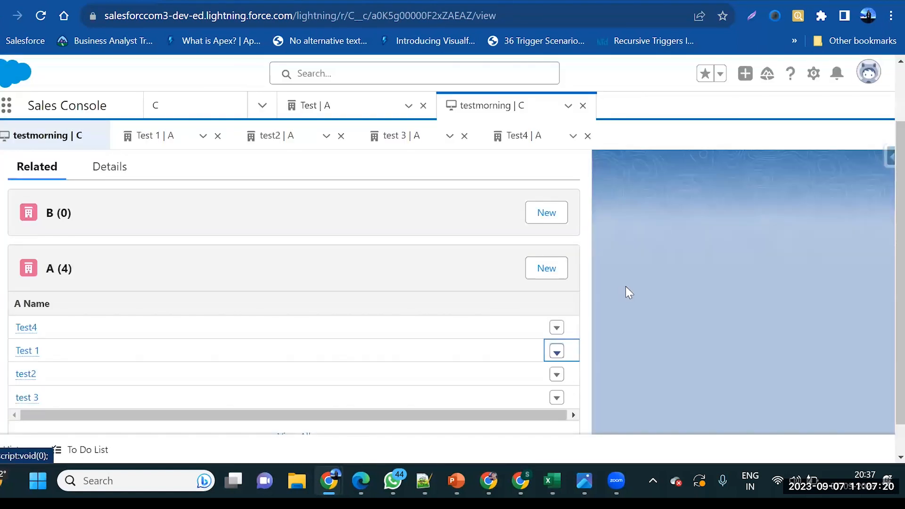
pyautogui.click(555, 374)
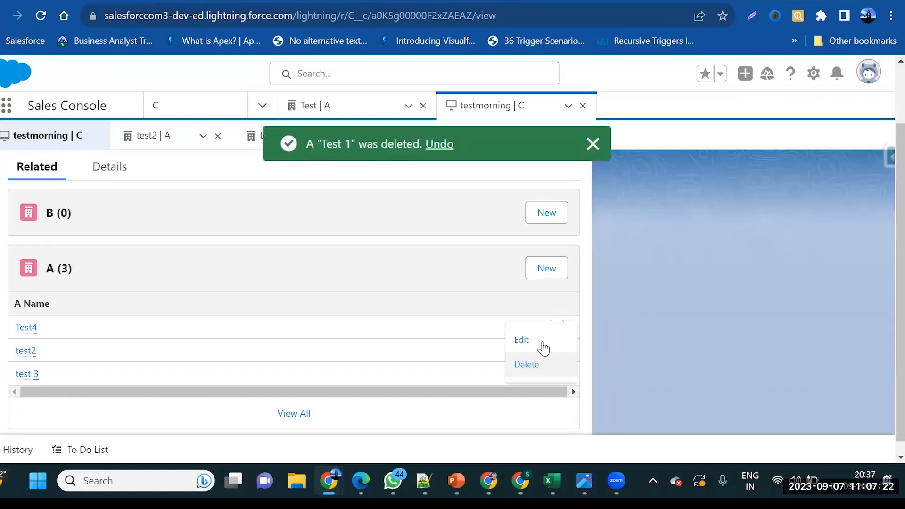
pyautogui.click(541, 363)
pyautogui.click(632, 289)
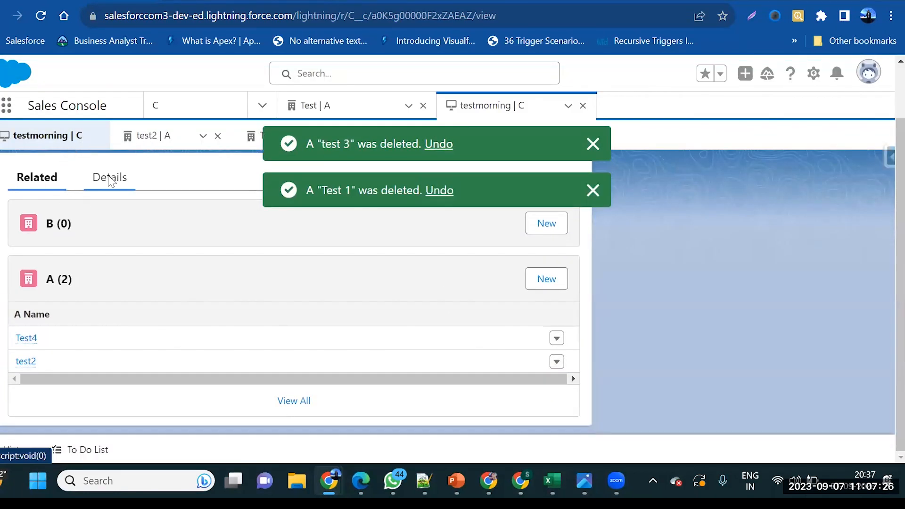
# Reload the testmorning record and compare its Count field with the A related list.
pyautogui.click(109, 178)
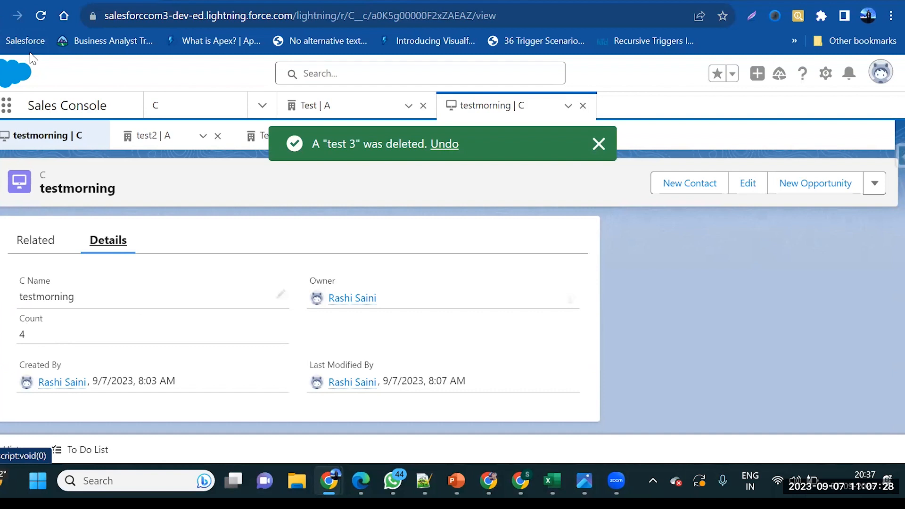
pyautogui.click(41, 15)
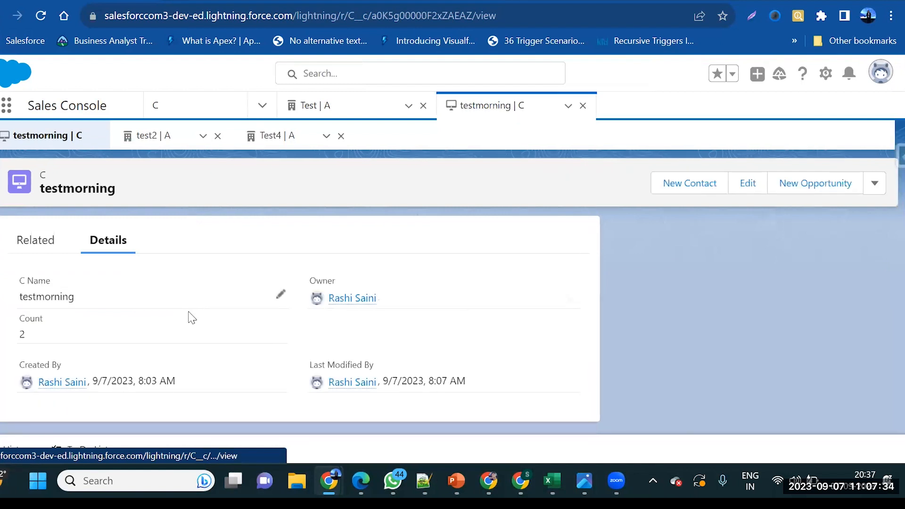
pyautogui.click(36, 238)
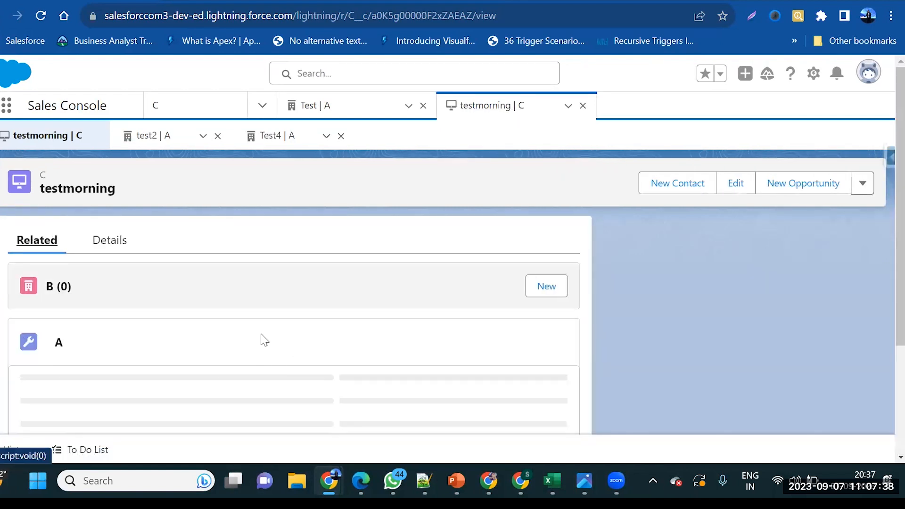
pyautogui.scroll(-1, 248, 362)
pyautogui.scroll(1, 246, 372)
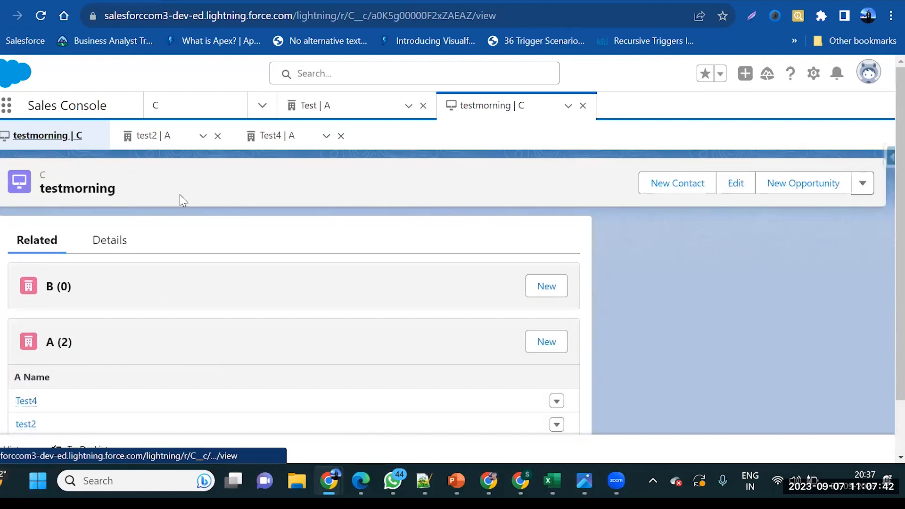
pyautogui.click(108, 241)
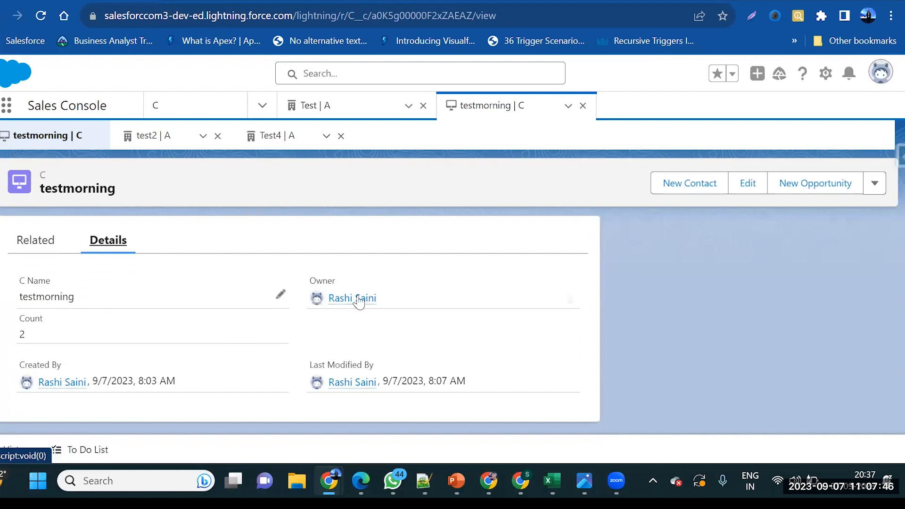
# Delete the parent C record testmorning and confirm the deletion.
pyautogui.click(874, 183)
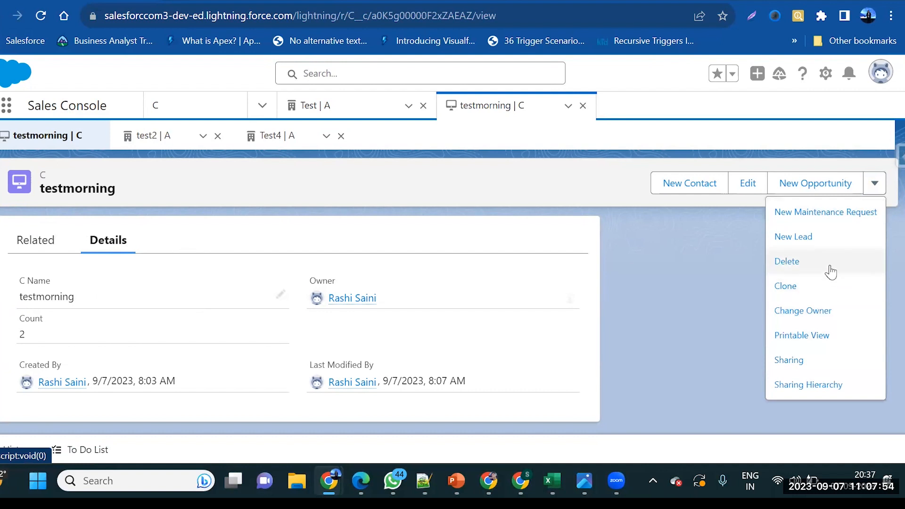
pyautogui.click(830, 269)
pyautogui.click(647, 296)
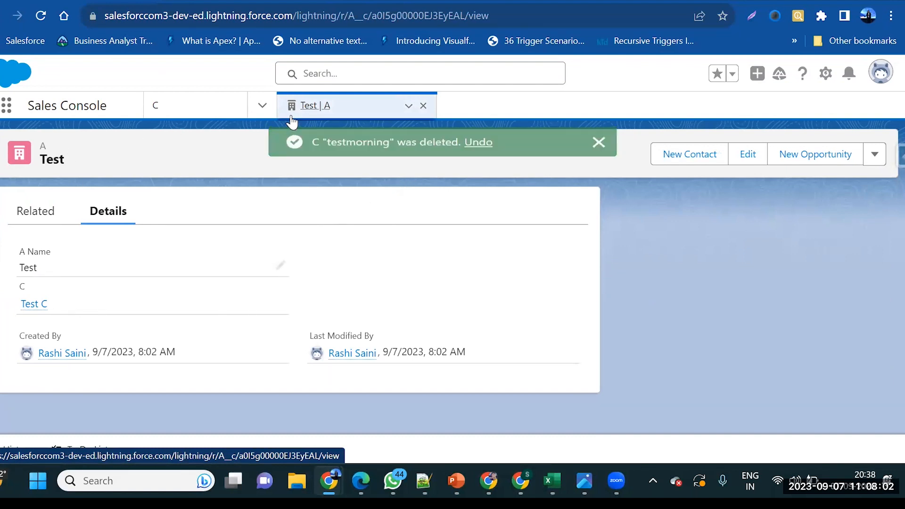
# Check the C list, show the All list view of the A object, and open its Test record.
pyautogui.click(200, 100)
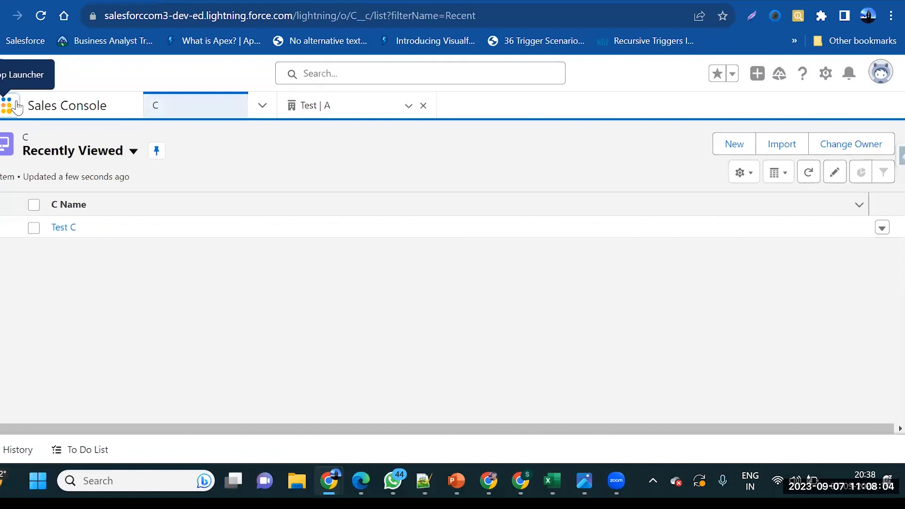
pyautogui.click(17, 107)
pyautogui.write('a')
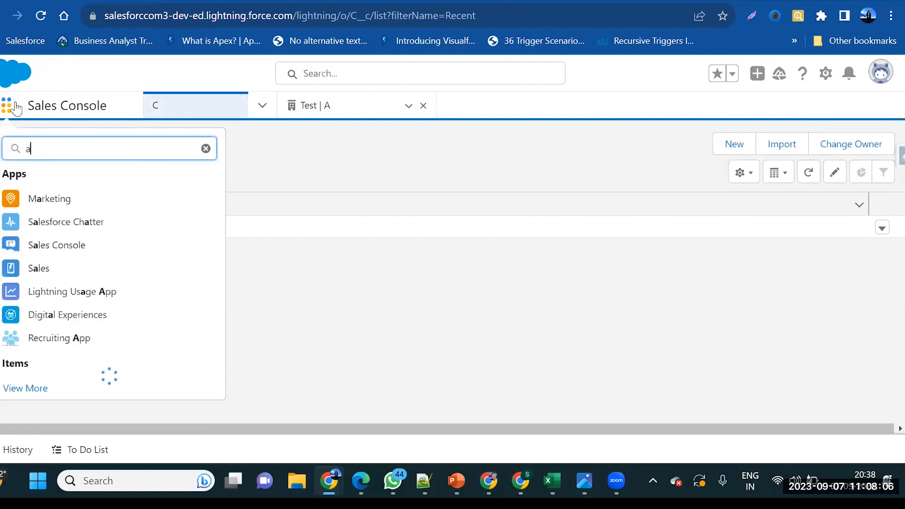
pyautogui.click(21, 349)
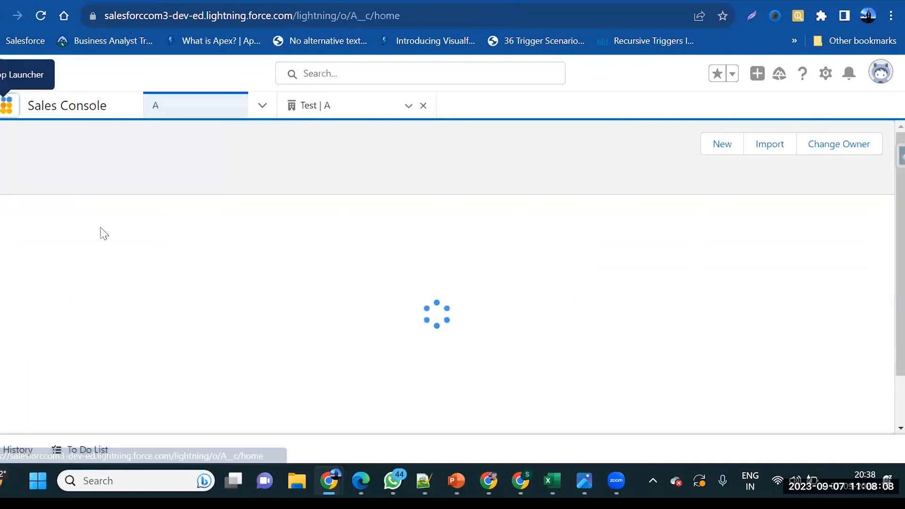
pyautogui.click(133, 150)
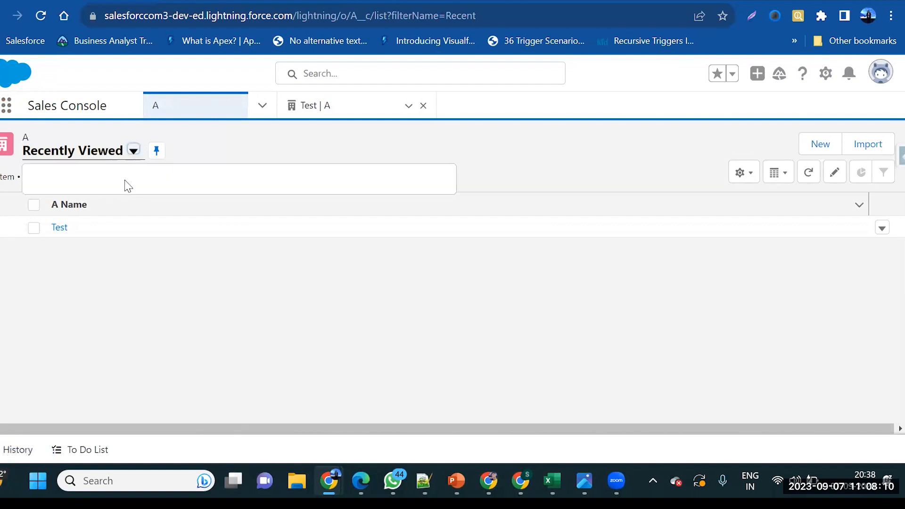
pyautogui.click(113, 202)
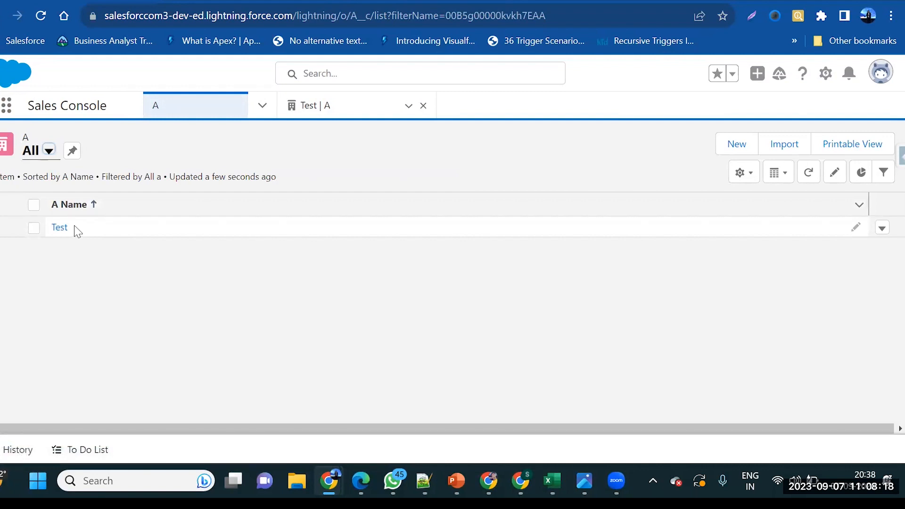
pyautogui.click(56, 229)
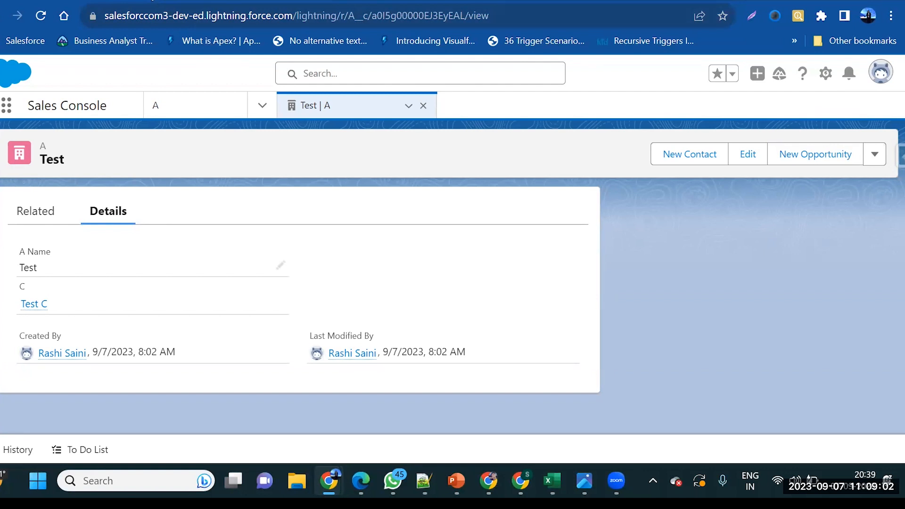
# Return to Setup, search for "sharin" from its home page, and open Sharing Settings.
pyautogui.click(152, 1)
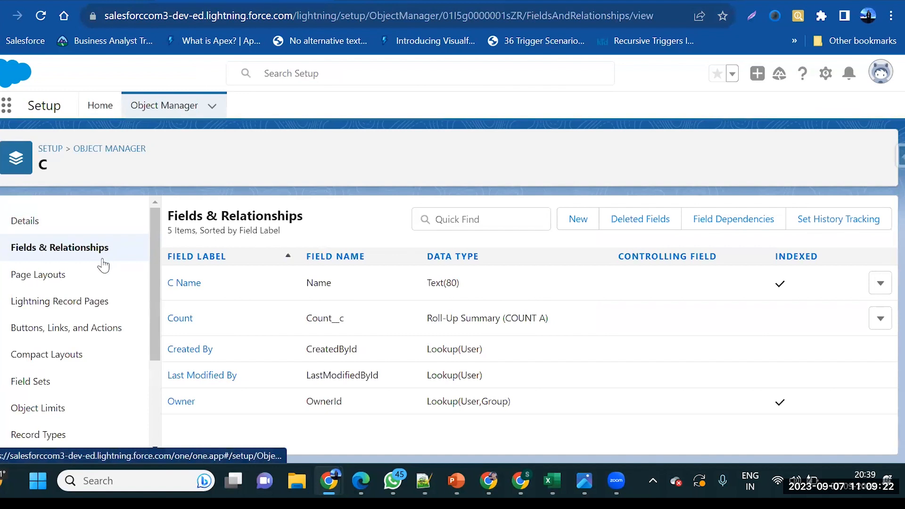
pyautogui.click(99, 106)
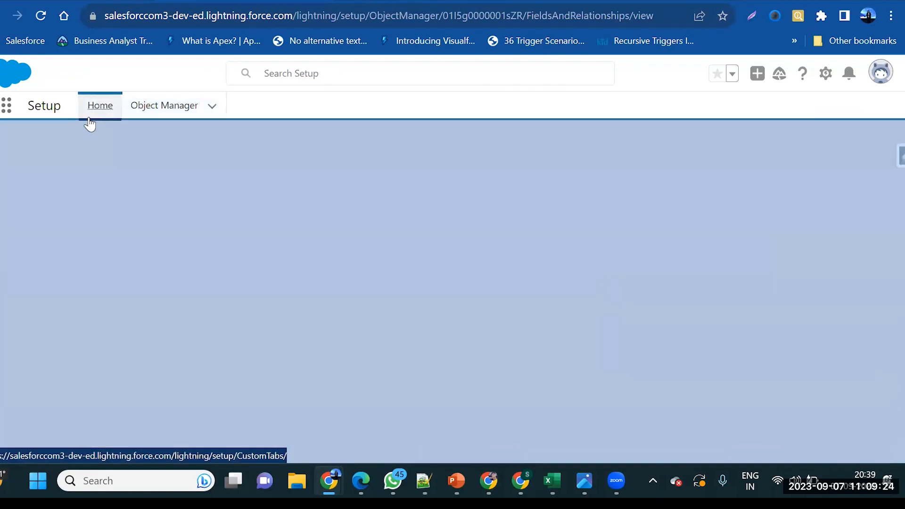
pyautogui.click(79, 143)
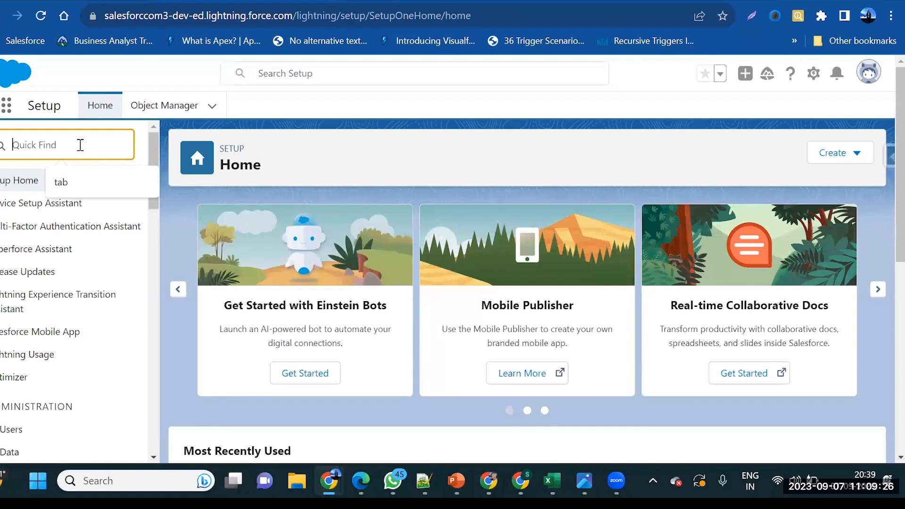
pyautogui.write('sharin')
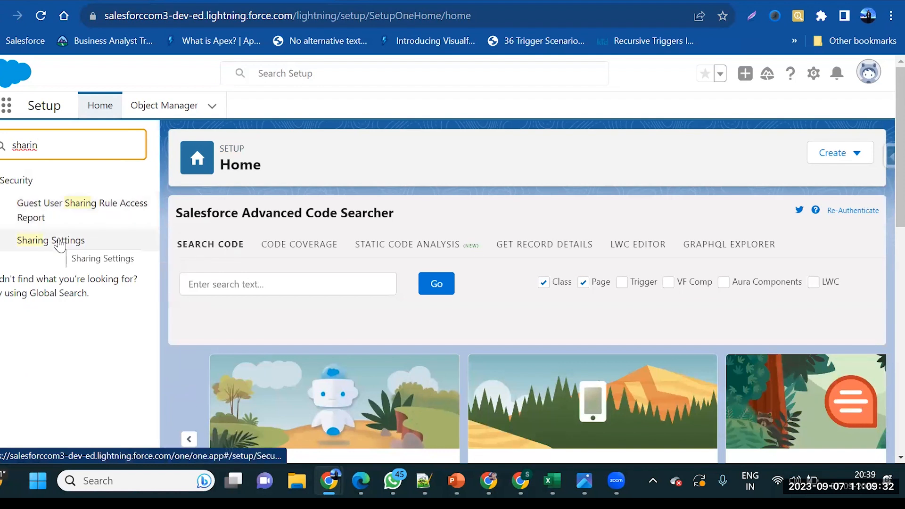
pyautogui.click(59, 242)
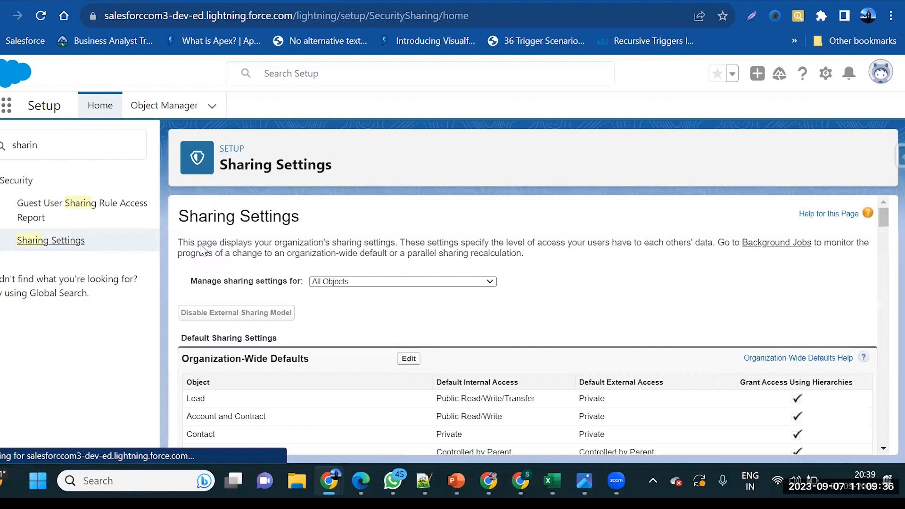
# Look through the Organization-Wide Defaults on the Sharing Settings page for the custom objects A, B and C.
pyautogui.scroll(-3, 529, 306)
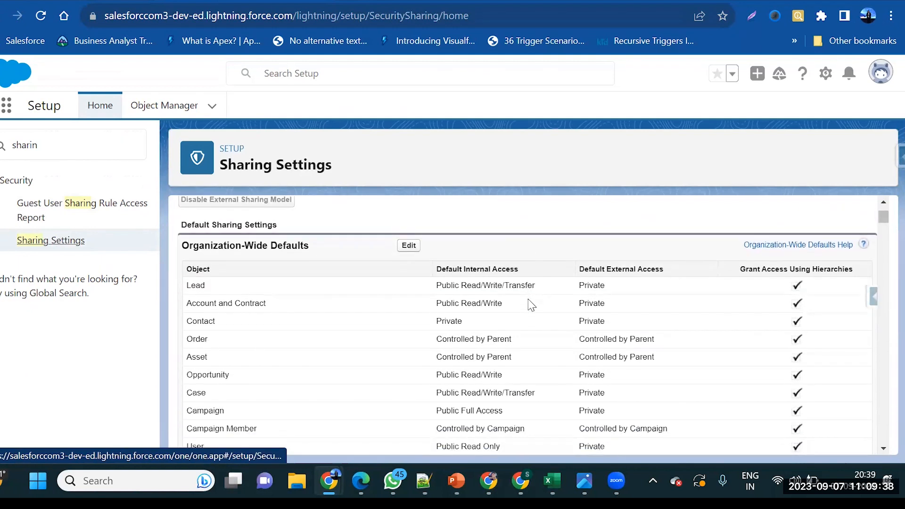
pyautogui.scroll(-1, 362, 295)
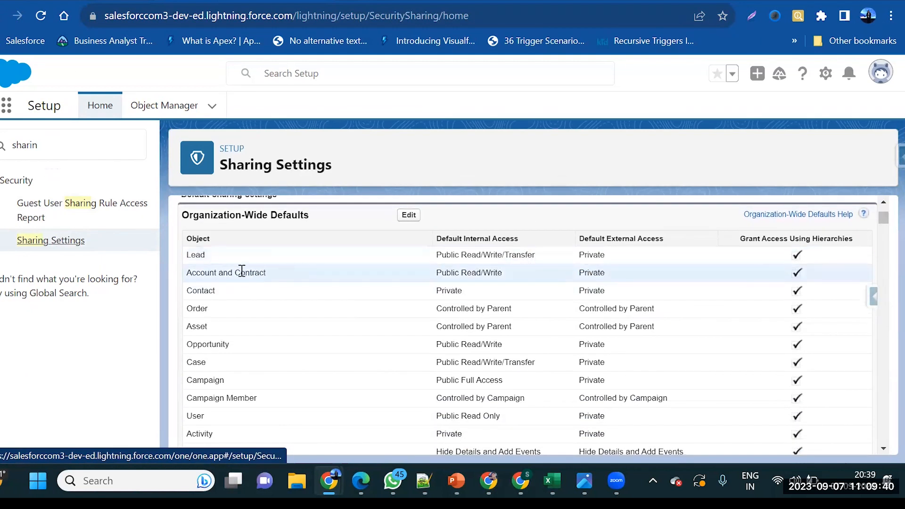
pyautogui.moveTo(211, 274); pyautogui.dragTo(189, 291)
pyautogui.click(229, 273)
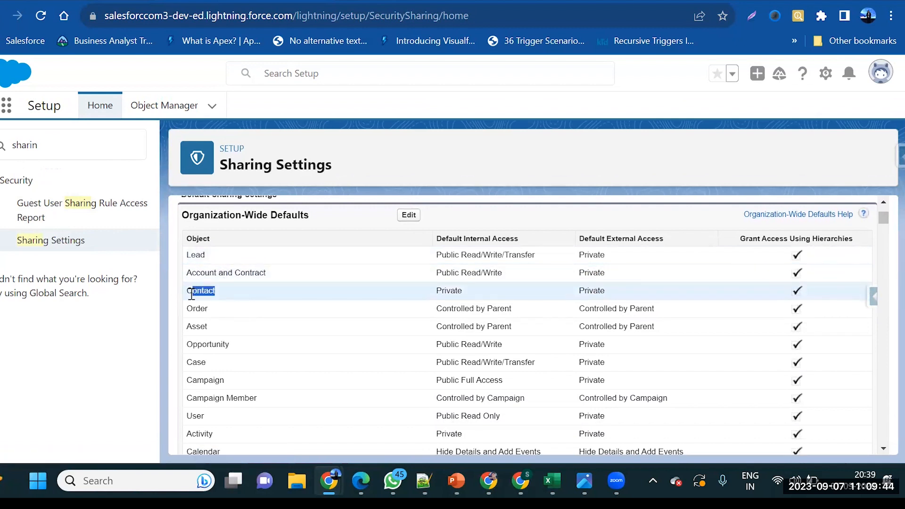
pyautogui.scroll(-5, 190, 295)
pyautogui.scroll(-20, 191, 294)
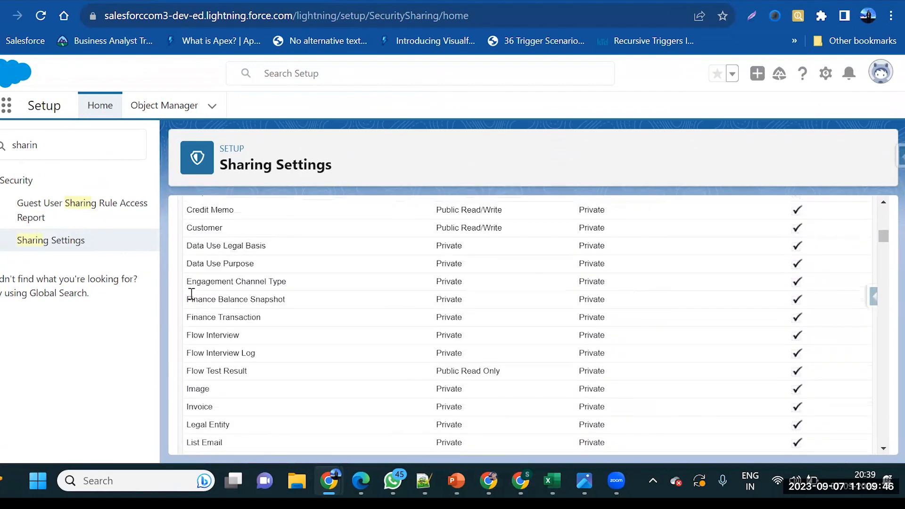
pyautogui.scroll(-4, 191, 293)
pyautogui.scroll(15, 191, 294)
pyautogui.scroll(-3, 191, 294)
pyautogui.scroll(3, 192, 293)
pyautogui.scroll(-17, 191, 293)
pyautogui.scroll(12, 191, 294)
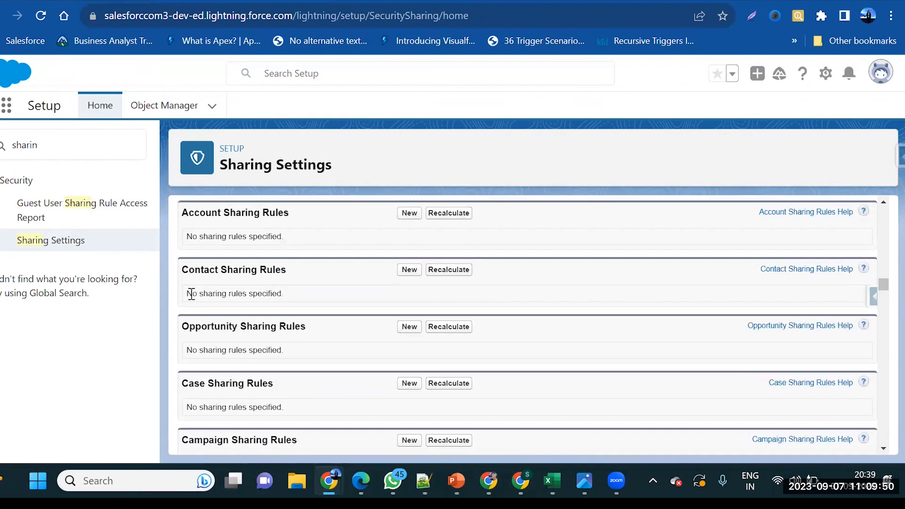
pyautogui.scroll(12, 191, 293)
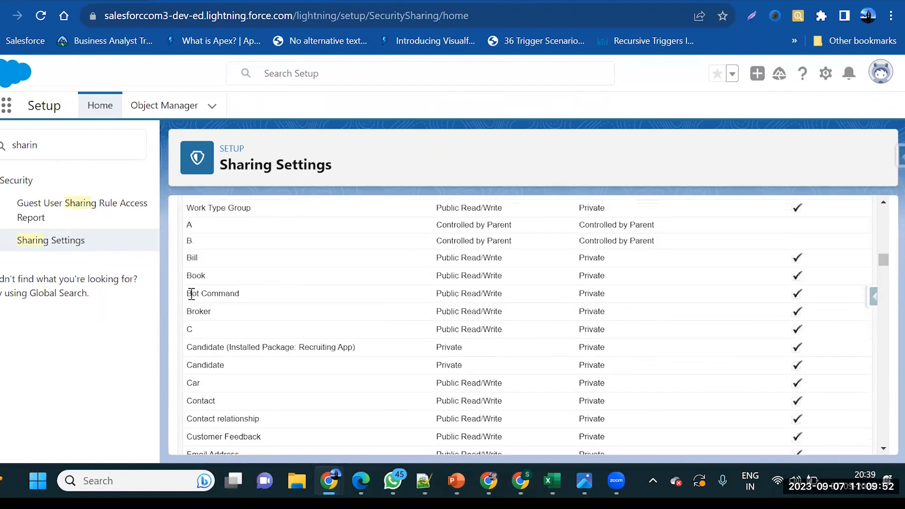
# Compare the default internal and external access of the child objects A and B with that of C.
pyautogui.moveTo(200, 252); pyautogui.dragTo(177, 254)
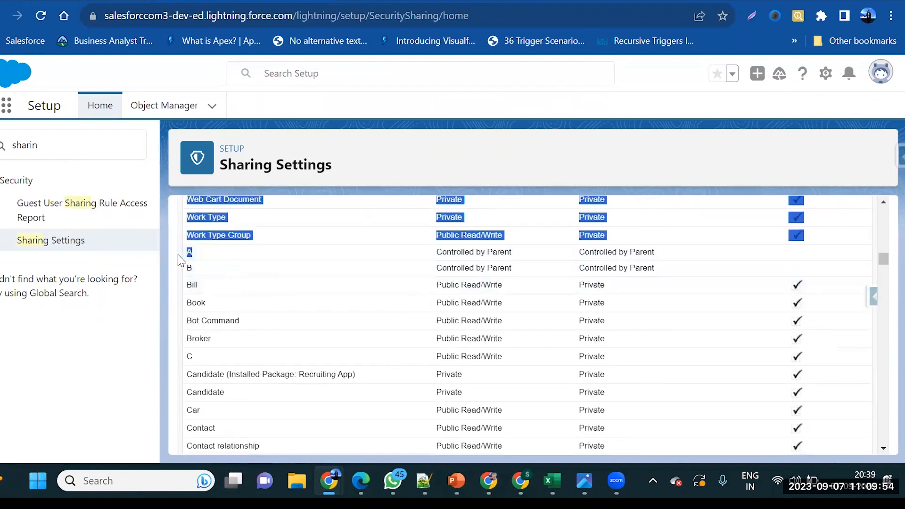
pyautogui.click(189, 259)
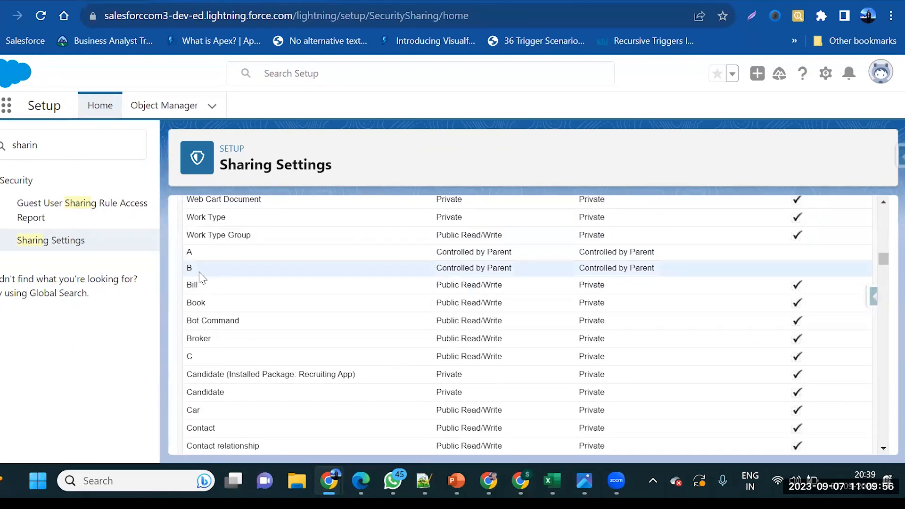
pyautogui.doubleClick(189, 267)
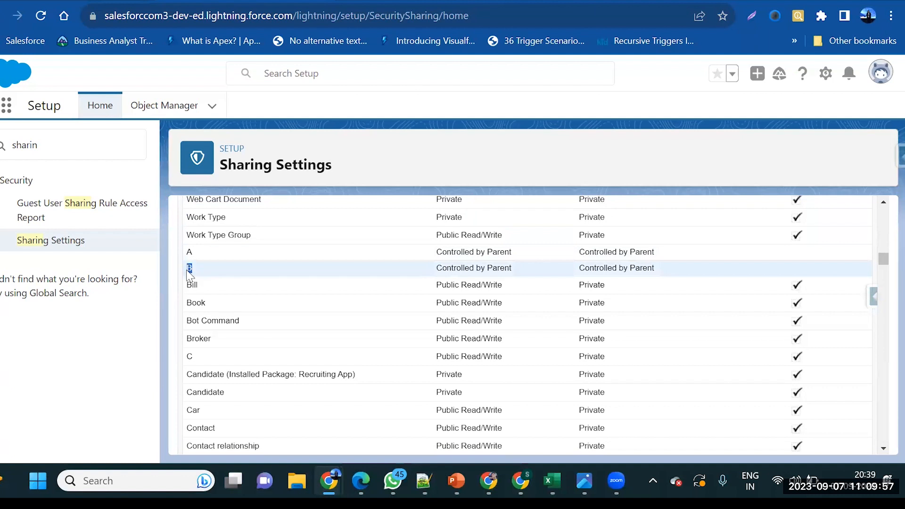
pyautogui.doubleClick(189, 357)
pyautogui.click(197, 260)
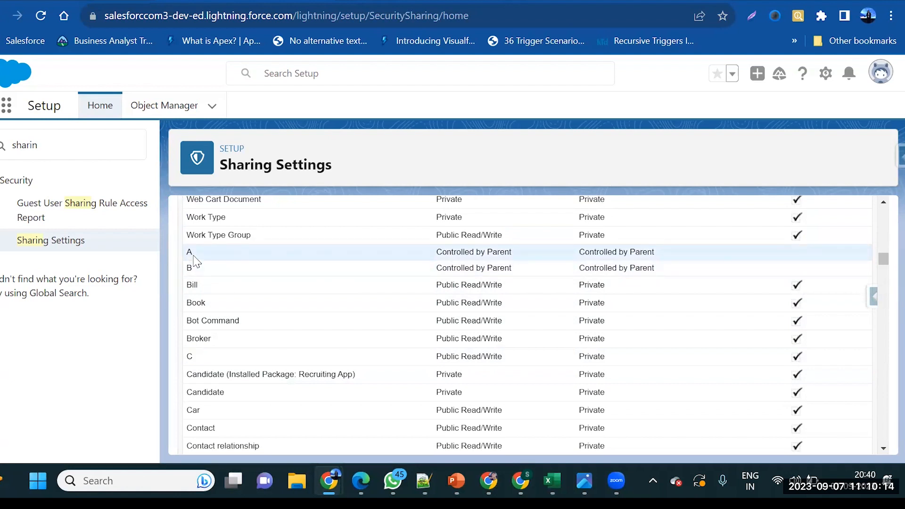
pyautogui.doubleClick(190, 254)
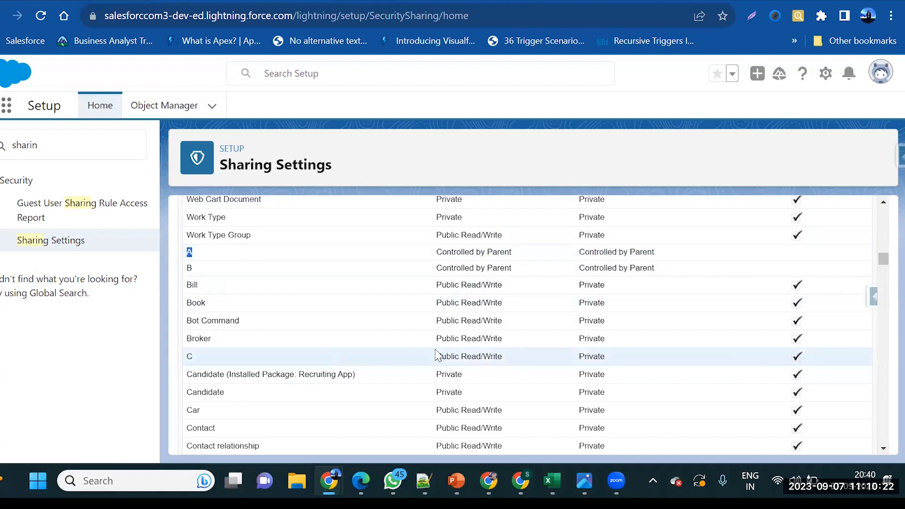
# Highlight object A's default internal access, and switch to the Unraveling-the-Mysteries presentation in PowerPoint, showing its Best Practices for Managing Relationships slide.
pyautogui.moveTo(517, 251); pyautogui.dragTo(439, 256)
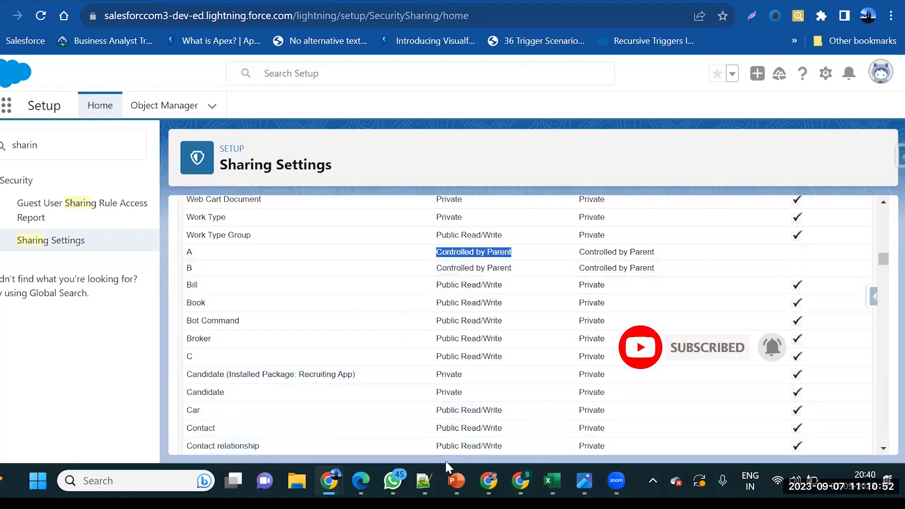
pyautogui.moveTo(453, 481)
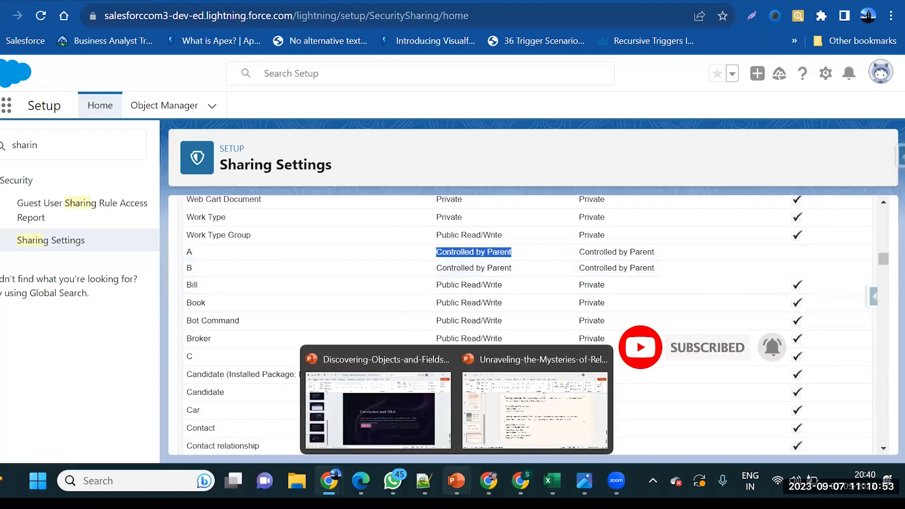
pyautogui.click(477, 430)
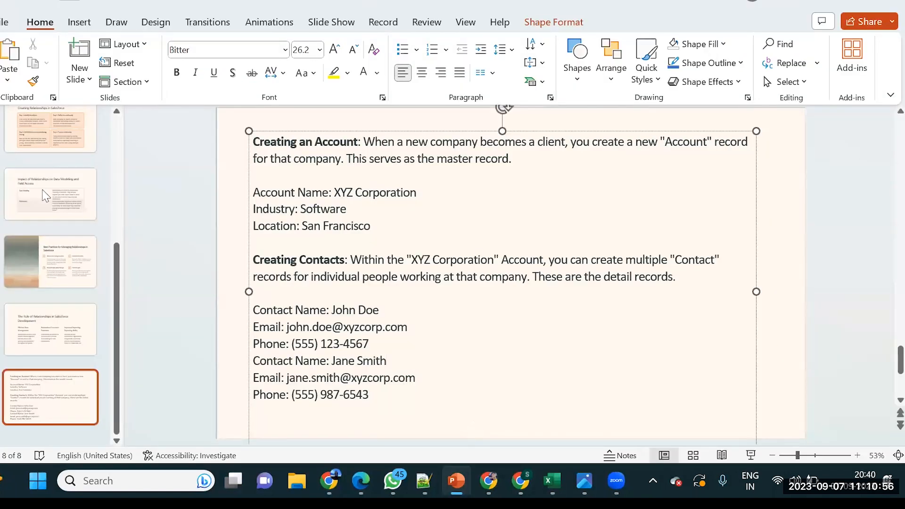
pyautogui.click(64, 253)
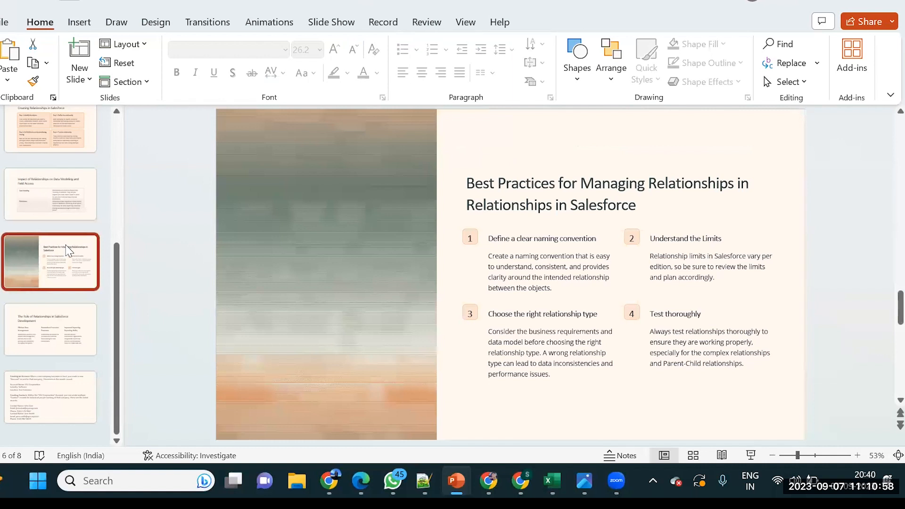
pyautogui.press('XF86AudioMute')
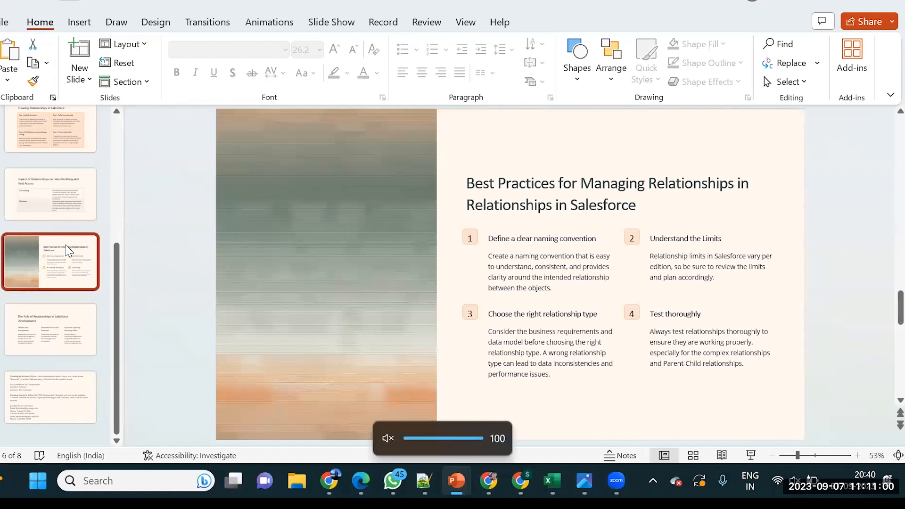
pyautogui.press('XF86AudioMute')
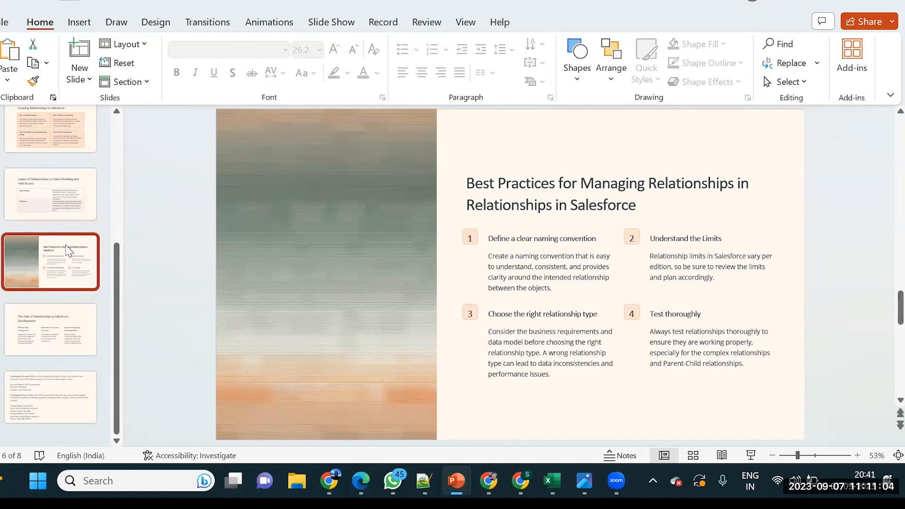
# Start the slide show from the beginning and advance to the Parent-Child Relationship slide.
pyautogui.press('F5')
pyautogui.press('Right')
pyautogui.press('Right')
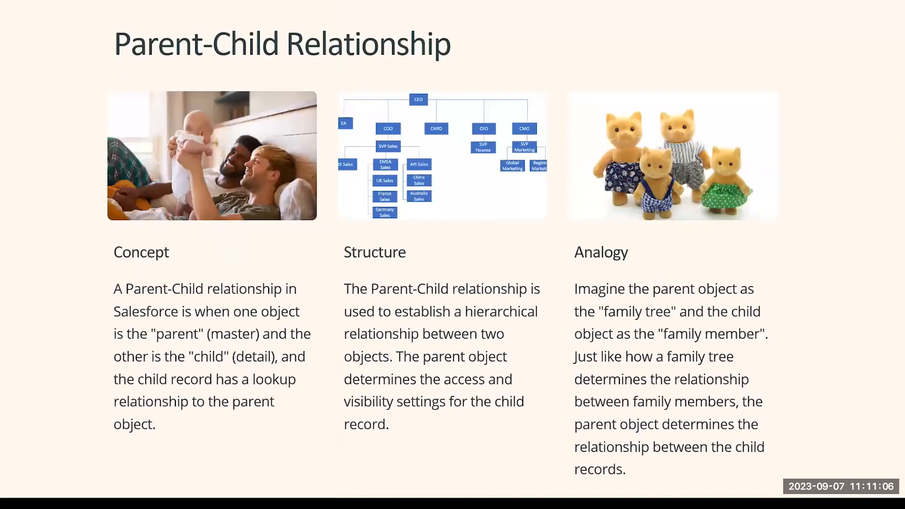